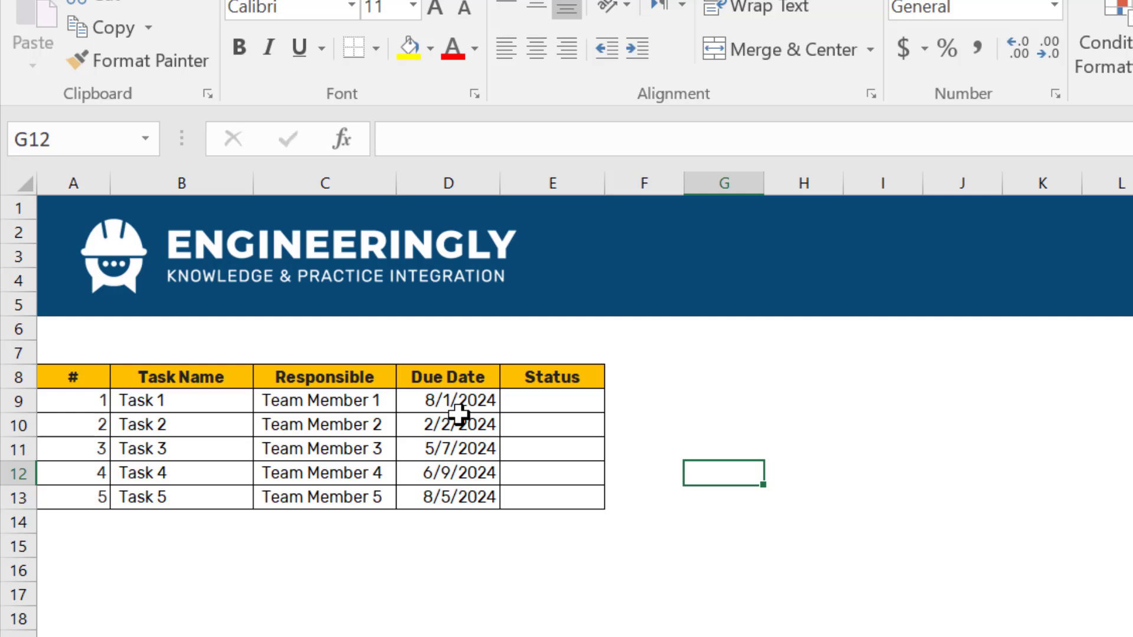
Step: Enter =IF(D9>TODAY(),"Overdue","Time Left") in E9, the Status cell for Task 1
click(548, 401)
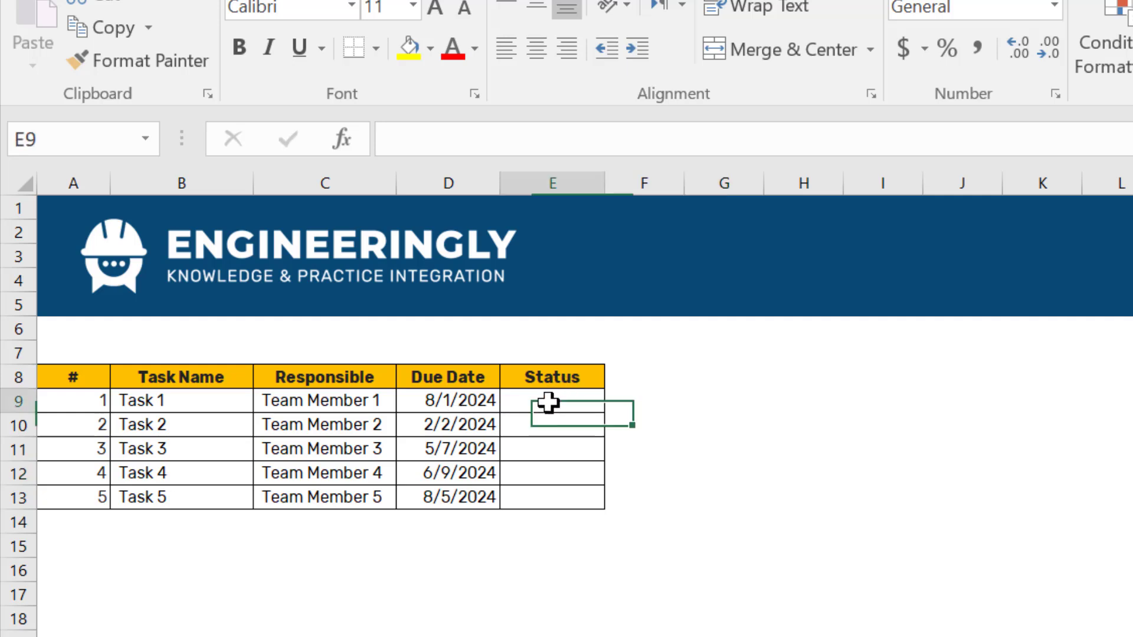
text(=)
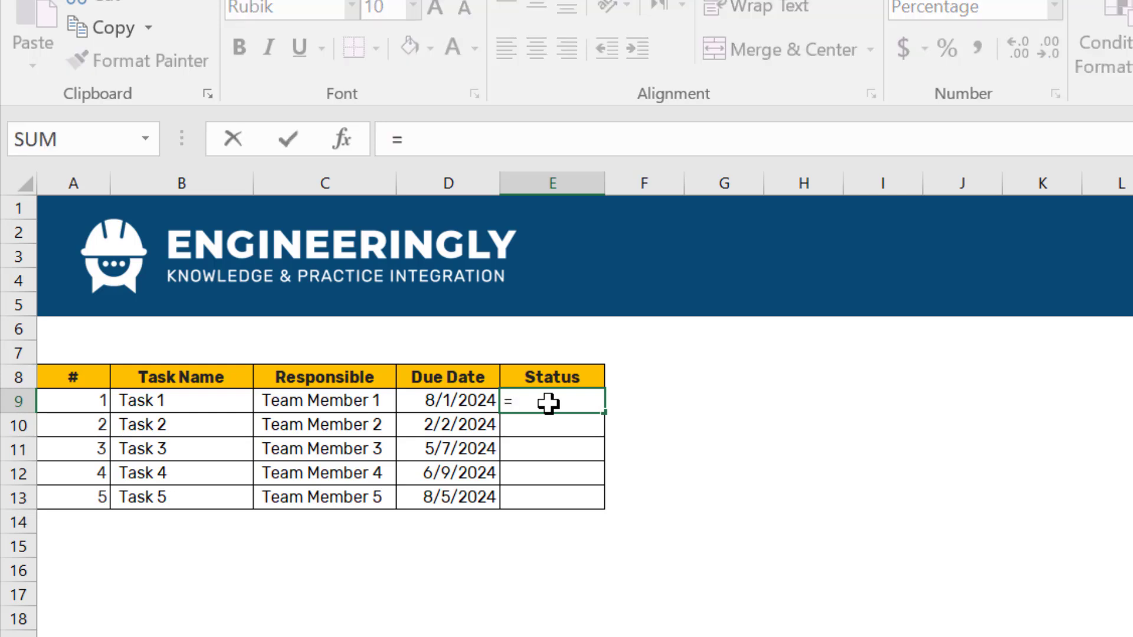
text(if()
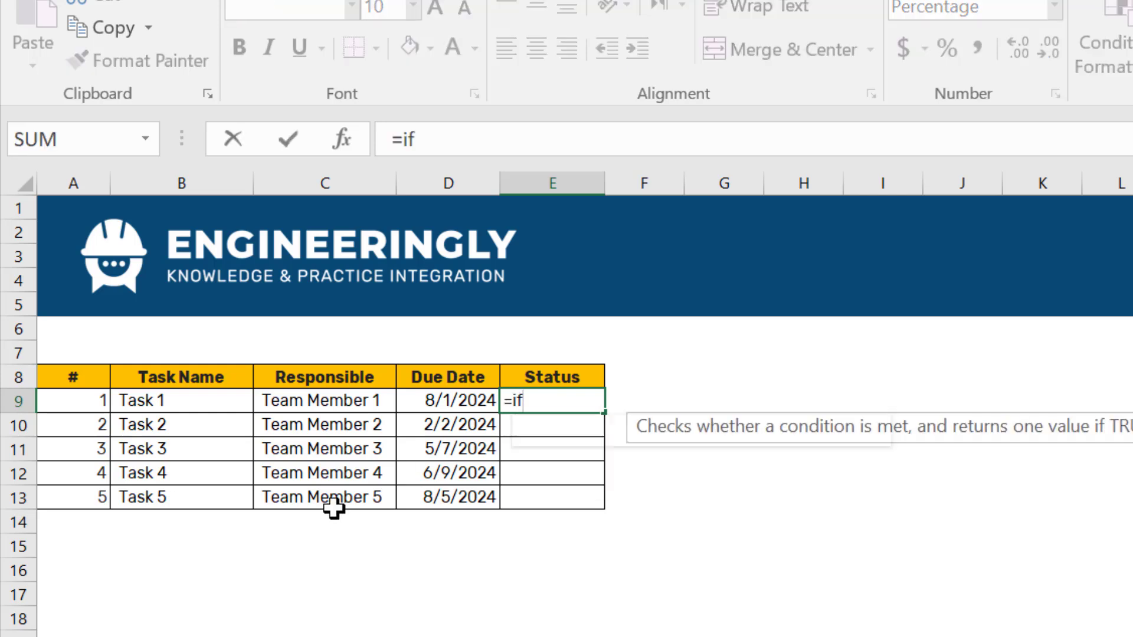
click(450, 402)
text(>)
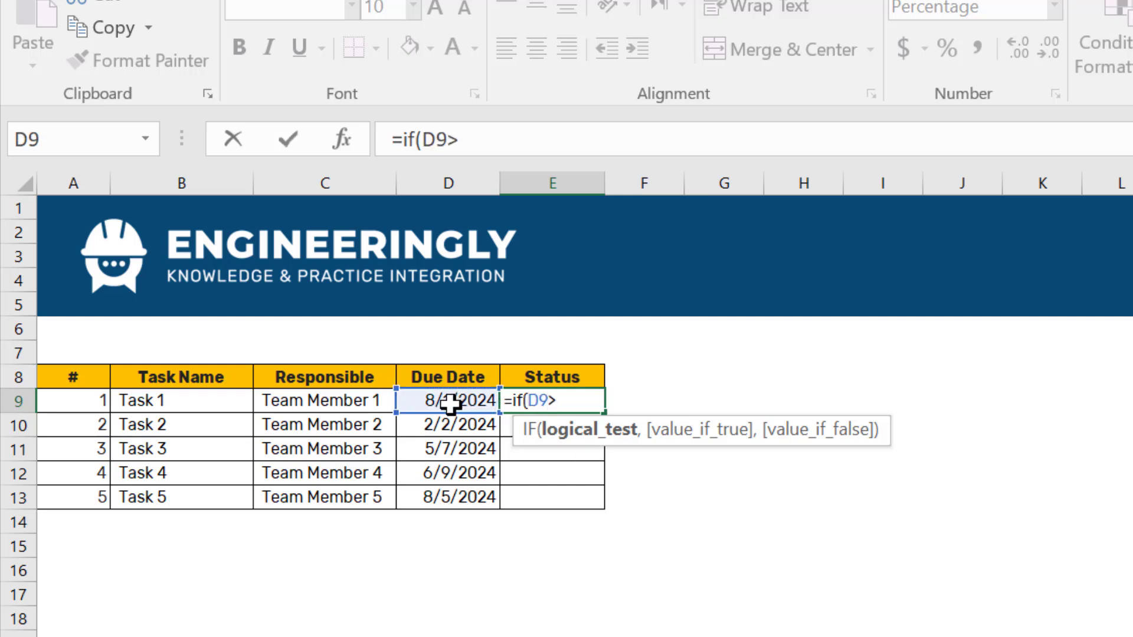
text(today)
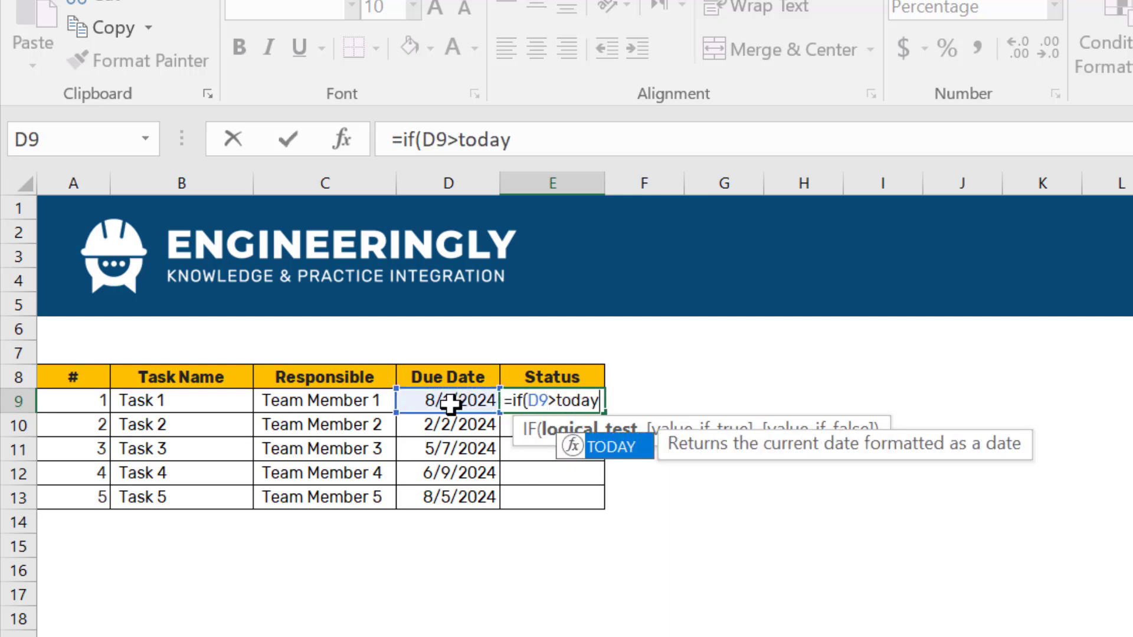
text(())
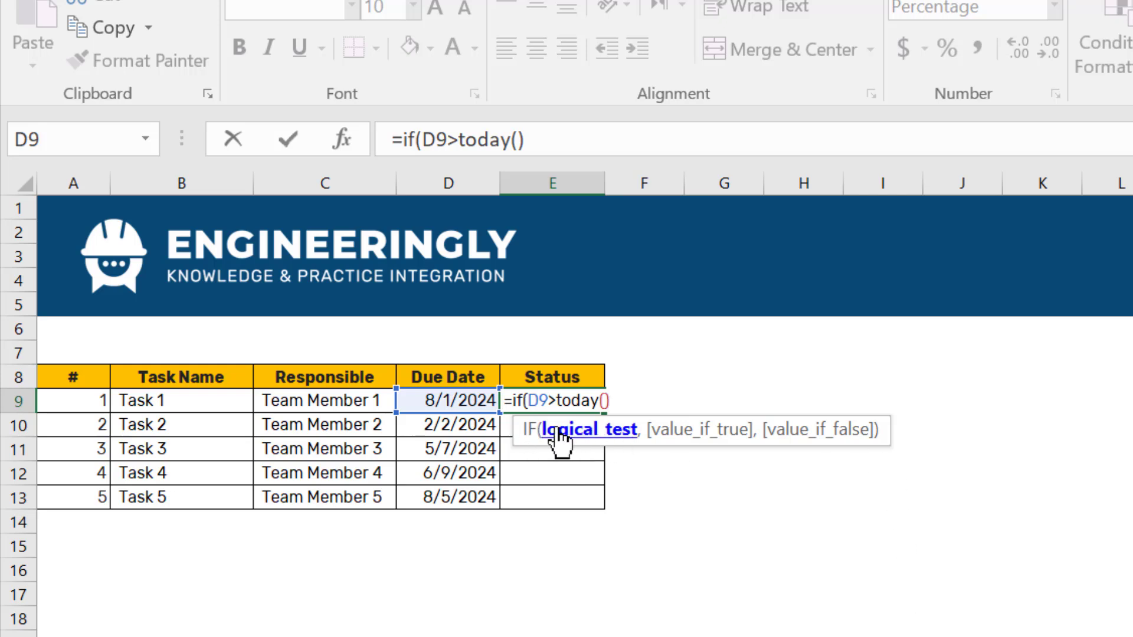
text(,)
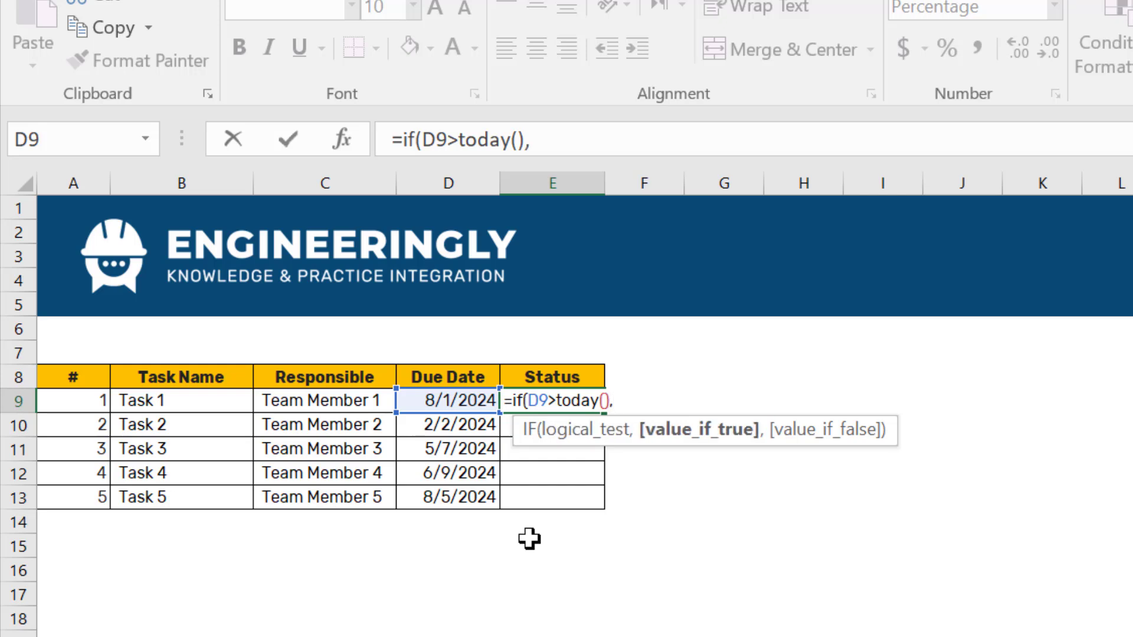
text("Overdue)
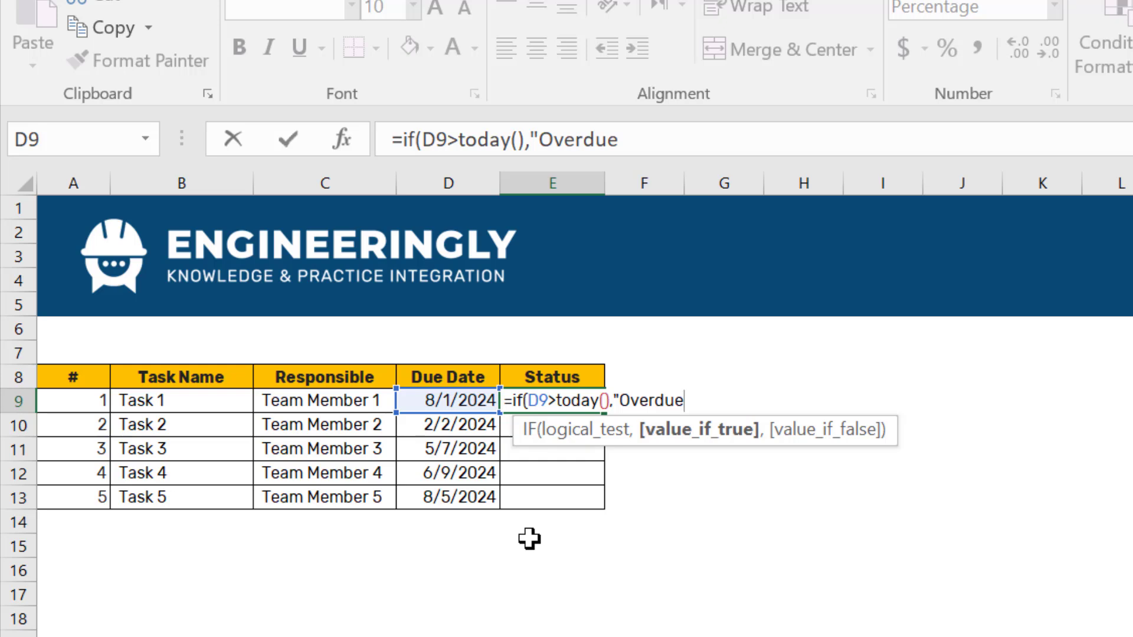
text(","Tim)
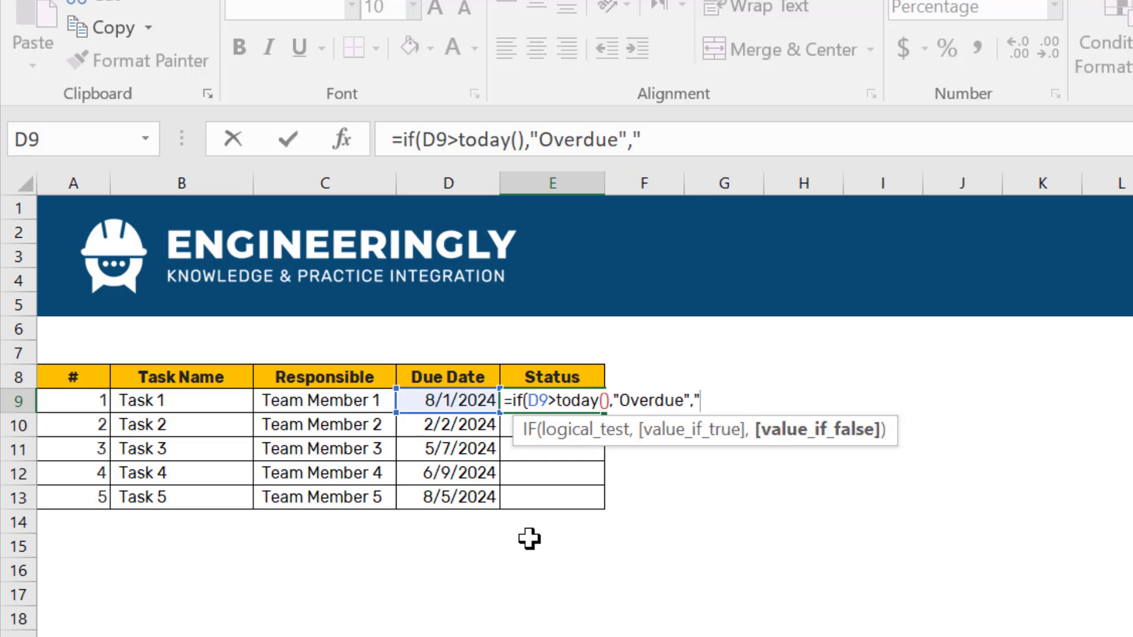
text(e Left)
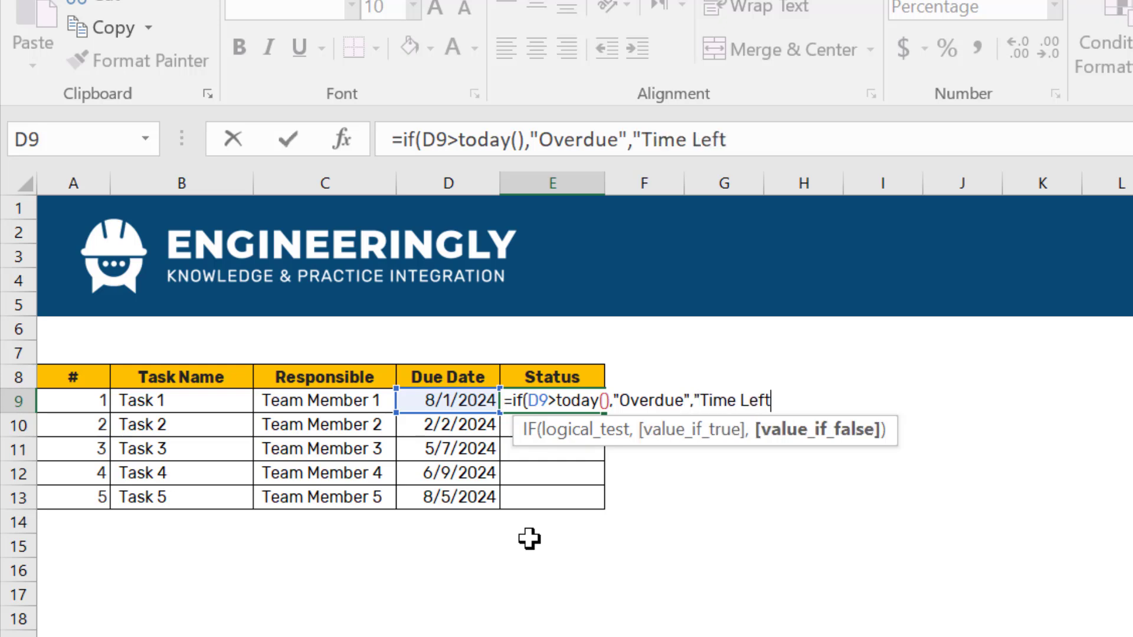
text("))
key(Return)
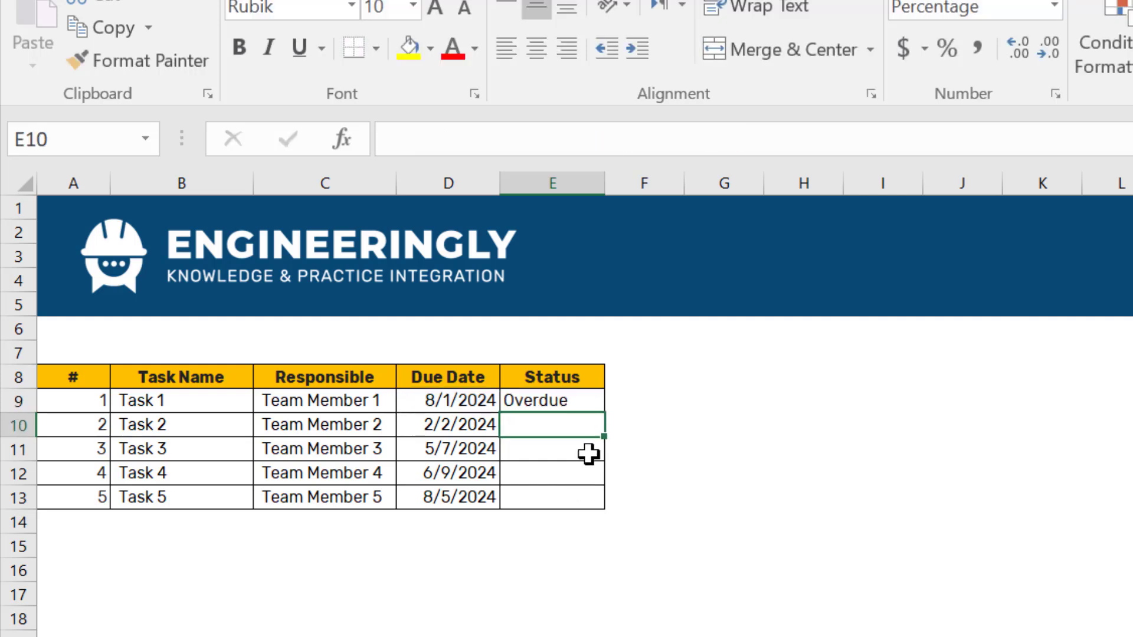
Step: Fill the Status formula from E9 down through E13 for the remaining tasks
click(584, 400)
drag(604, 412, 592, 508)
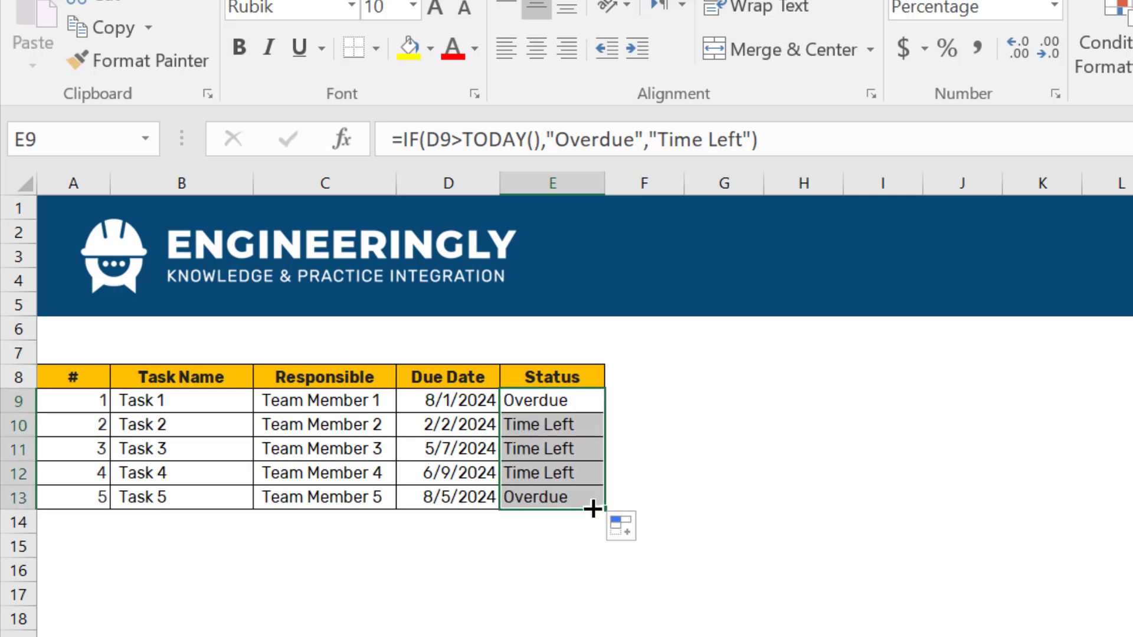
click(650, 458)
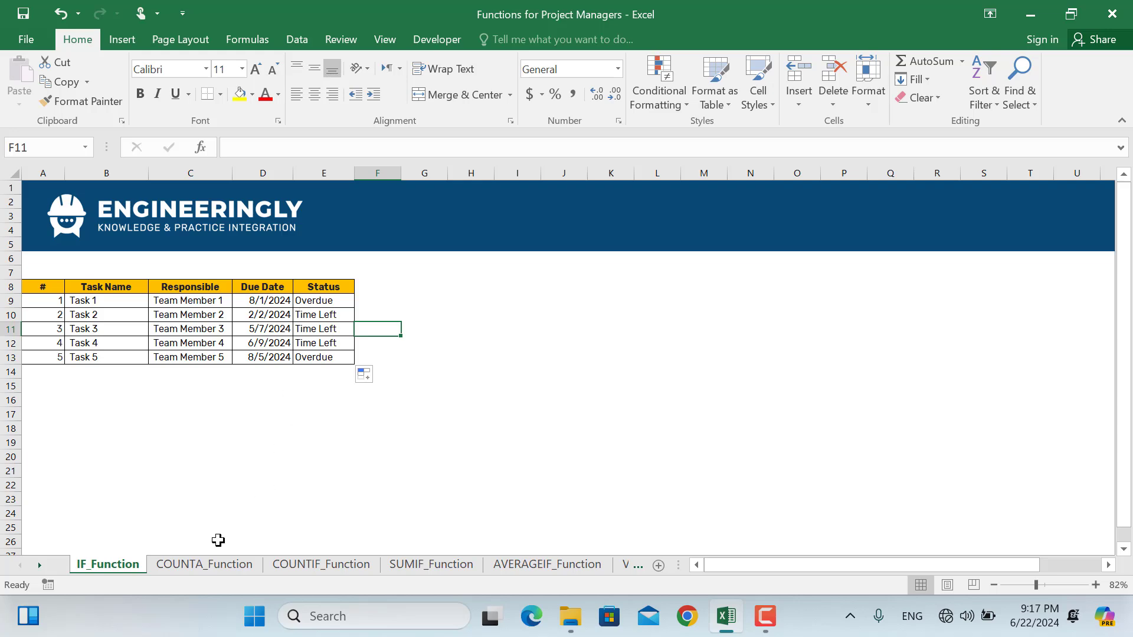
Step: On the COUNTA_Function sheet, enter a COUNTA formula in E10 covering all item codes from A9 down
click(206, 566)
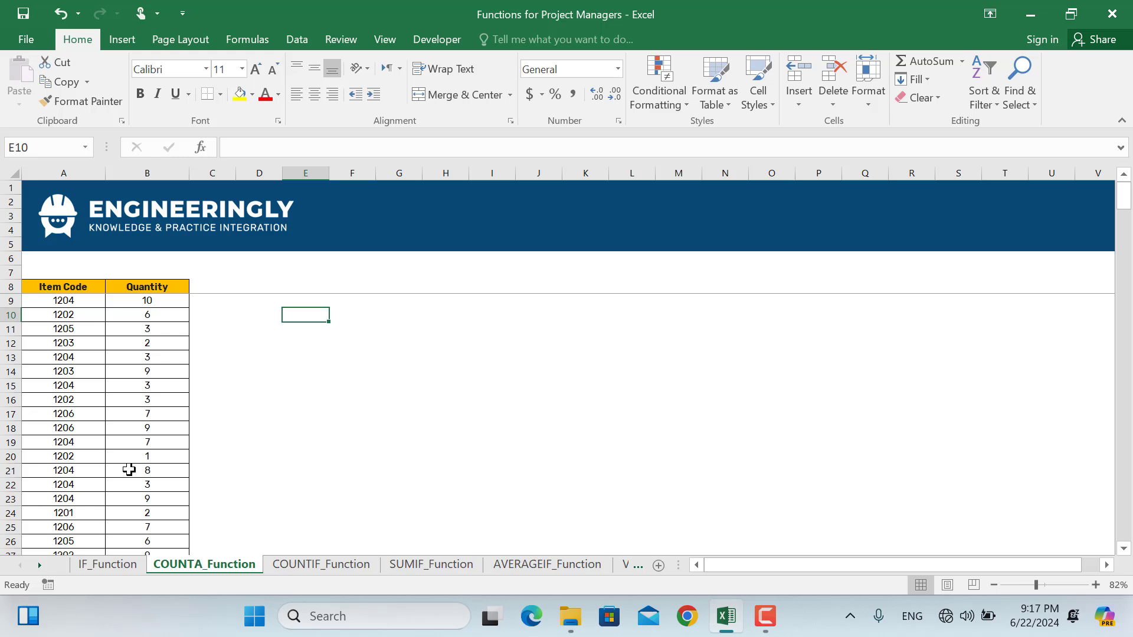
scroll(129, 470, down, 12)
scroll(129, 470, up, 12)
text(=count)
text(a()
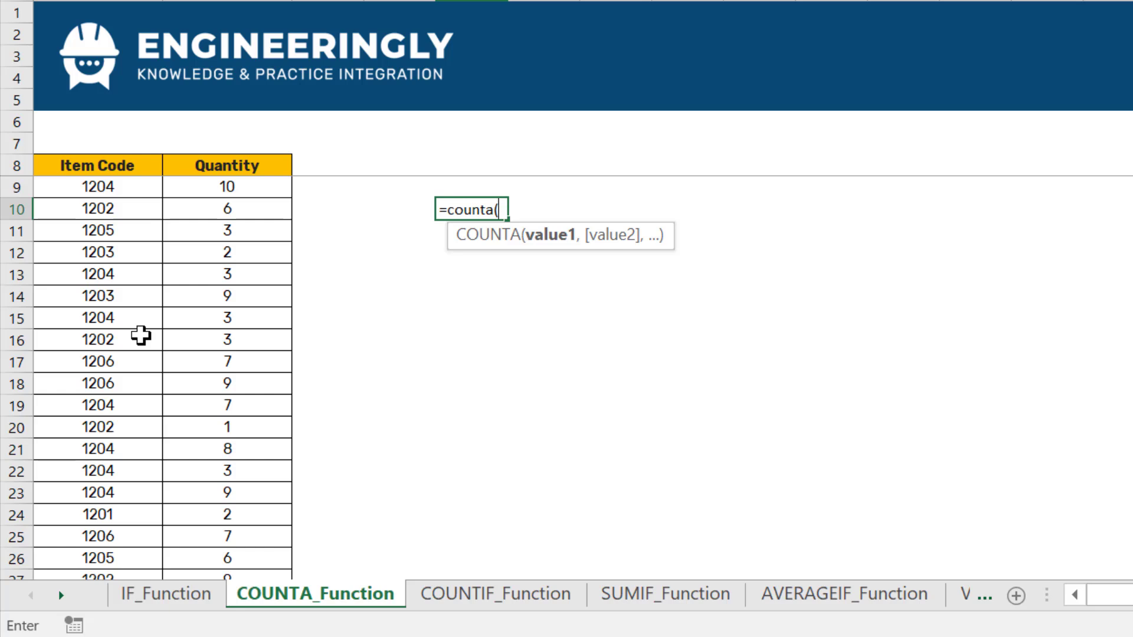
click(120, 191)
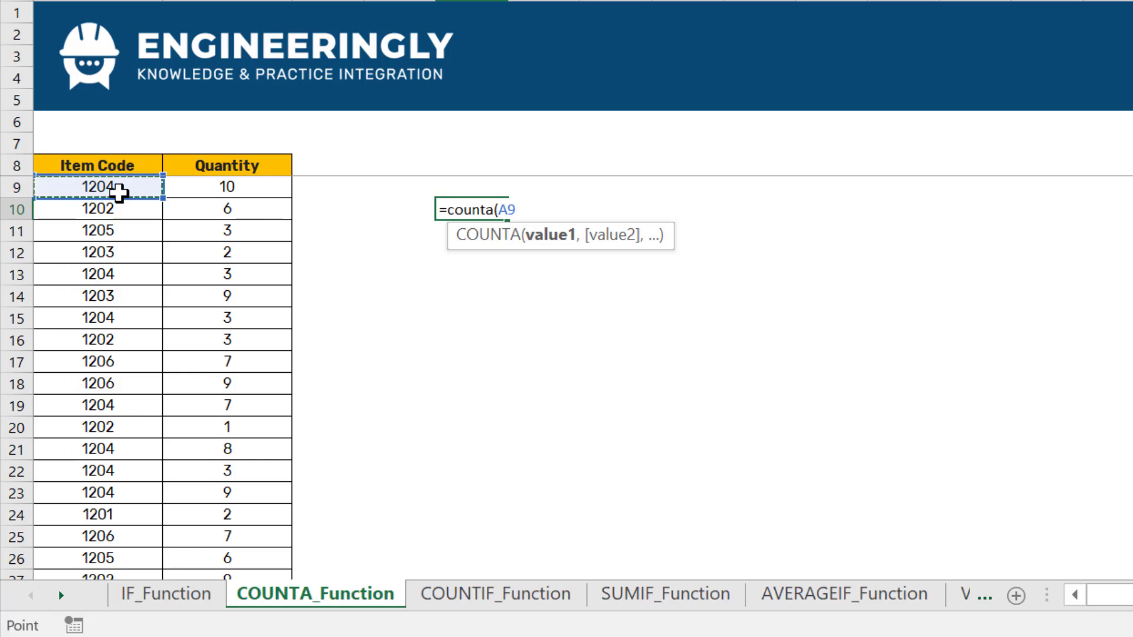
key(ctrl+shift+Down)
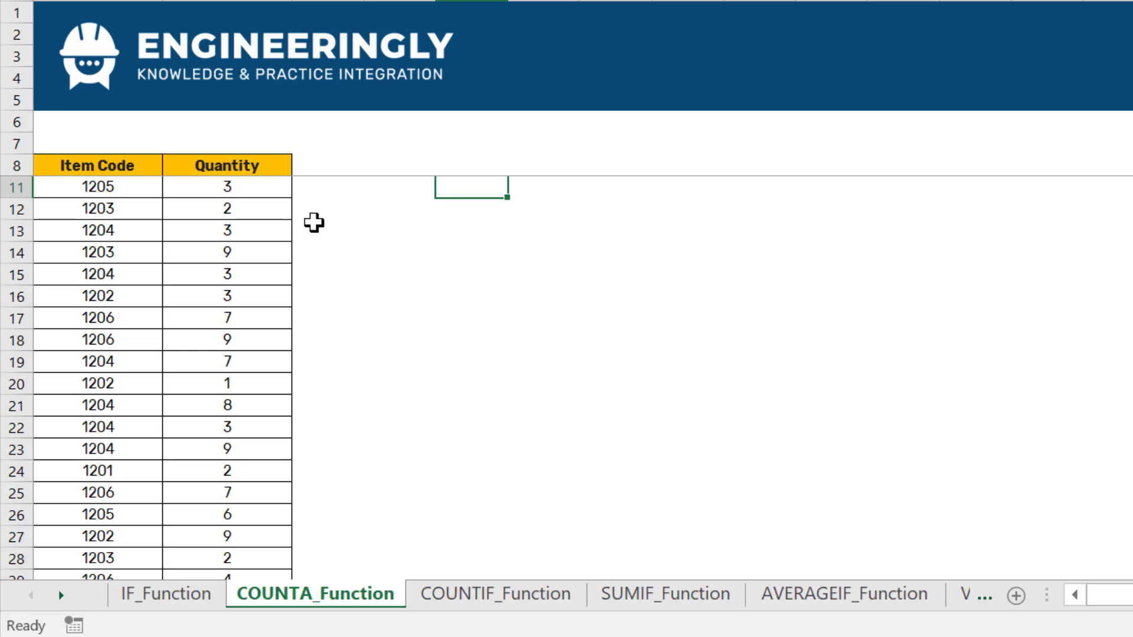
scroll(314, 222, up, 1)
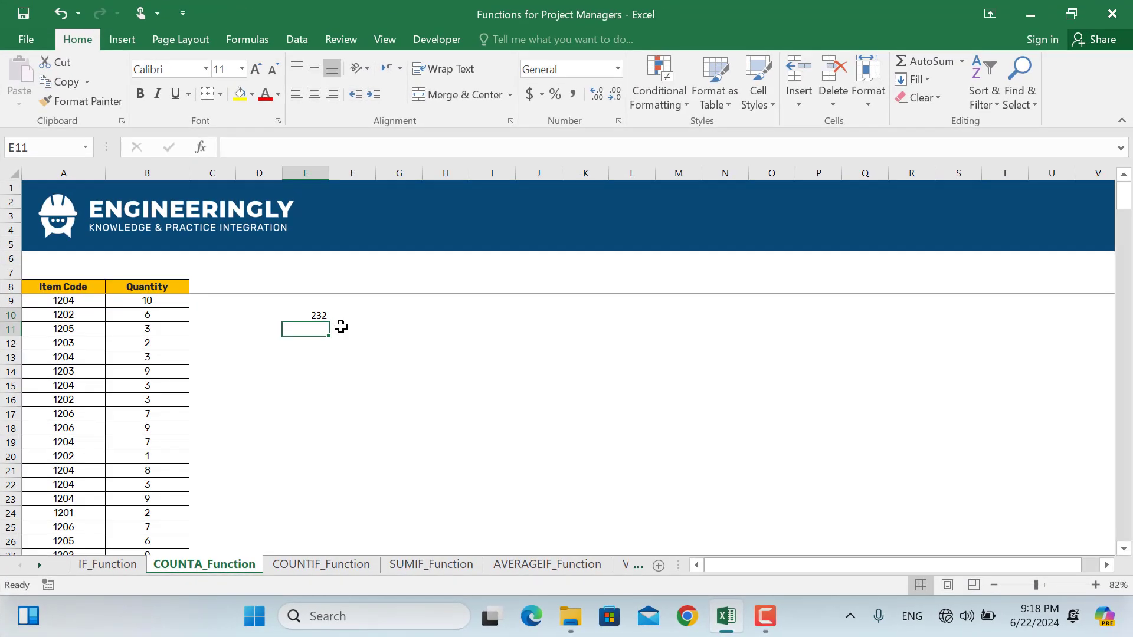
Step: On the COUNTIF_Function sheet, enter the item code 1205 in D10
click(342, 563)
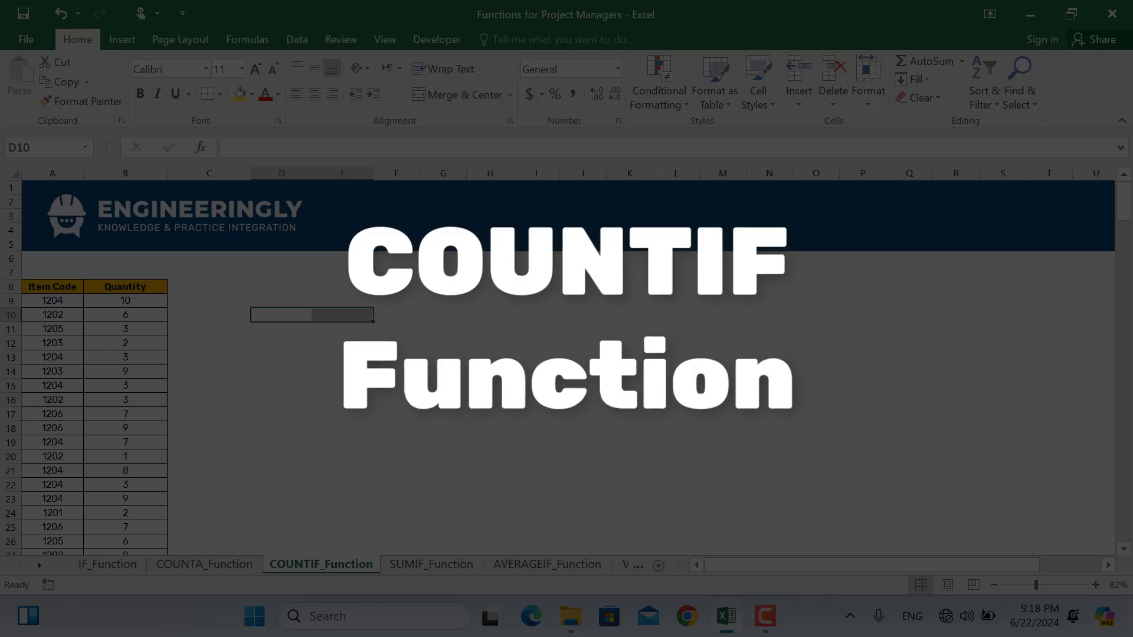
click(286, 314)
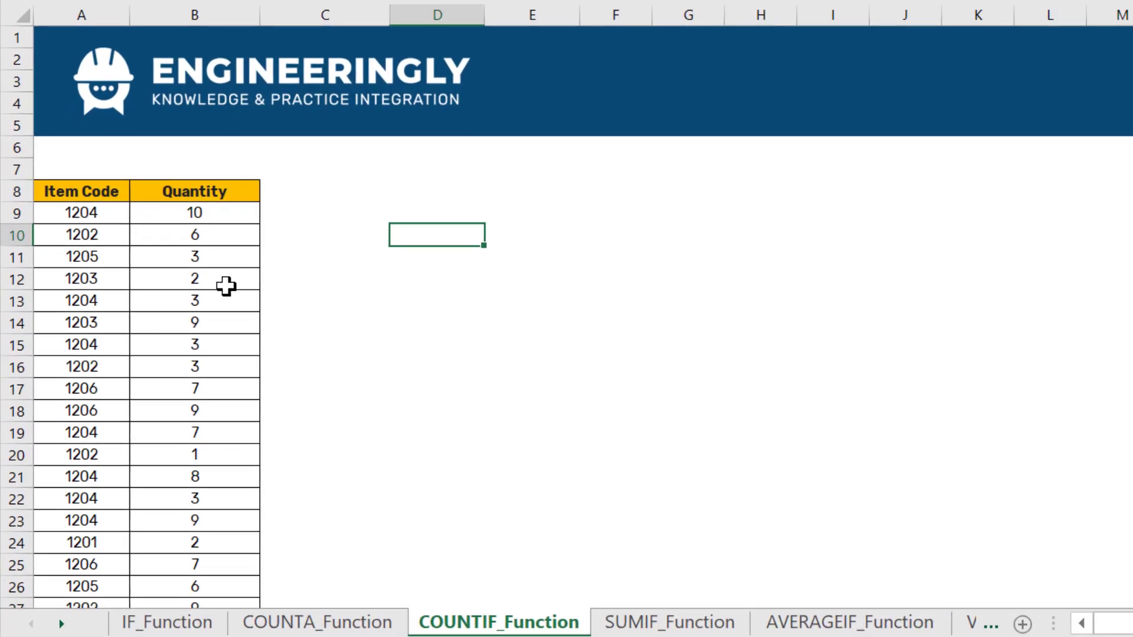
text(1205)
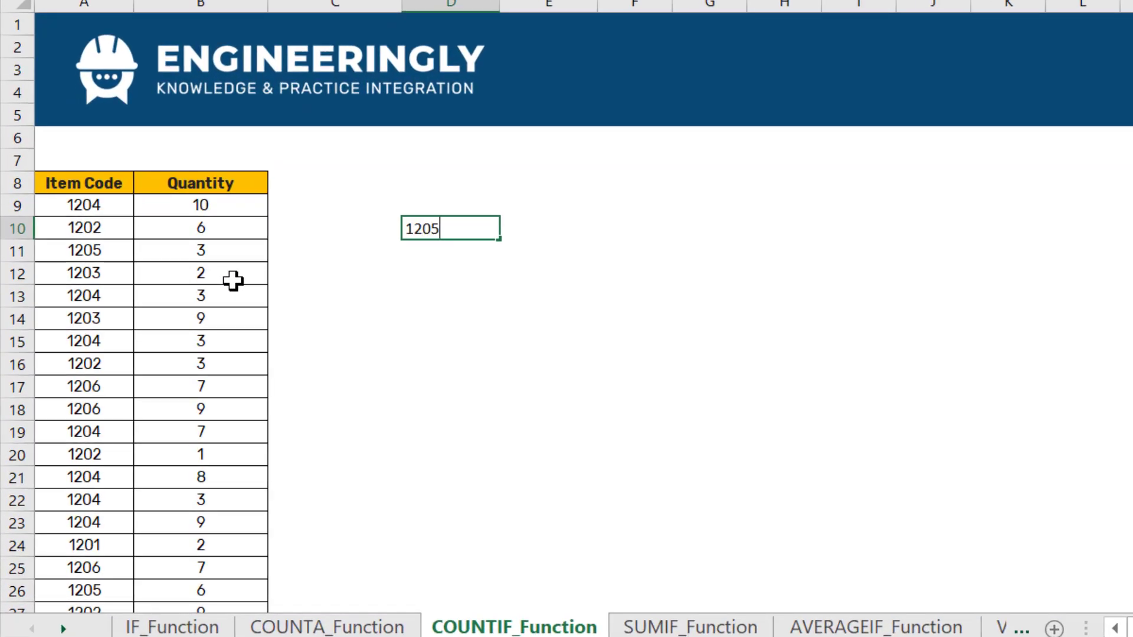
key(Tab)
Step: Enter a COUNTIF formula in E10 that counts occurrences of 1205 in the item code range A9:A240
text(=cou)
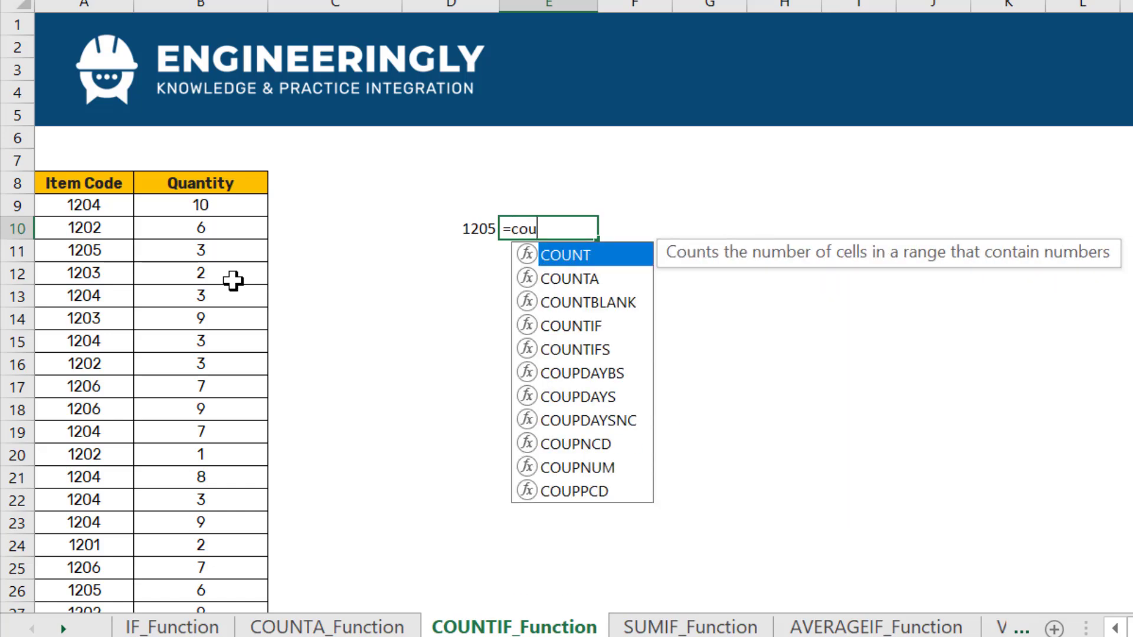
text(ntif()
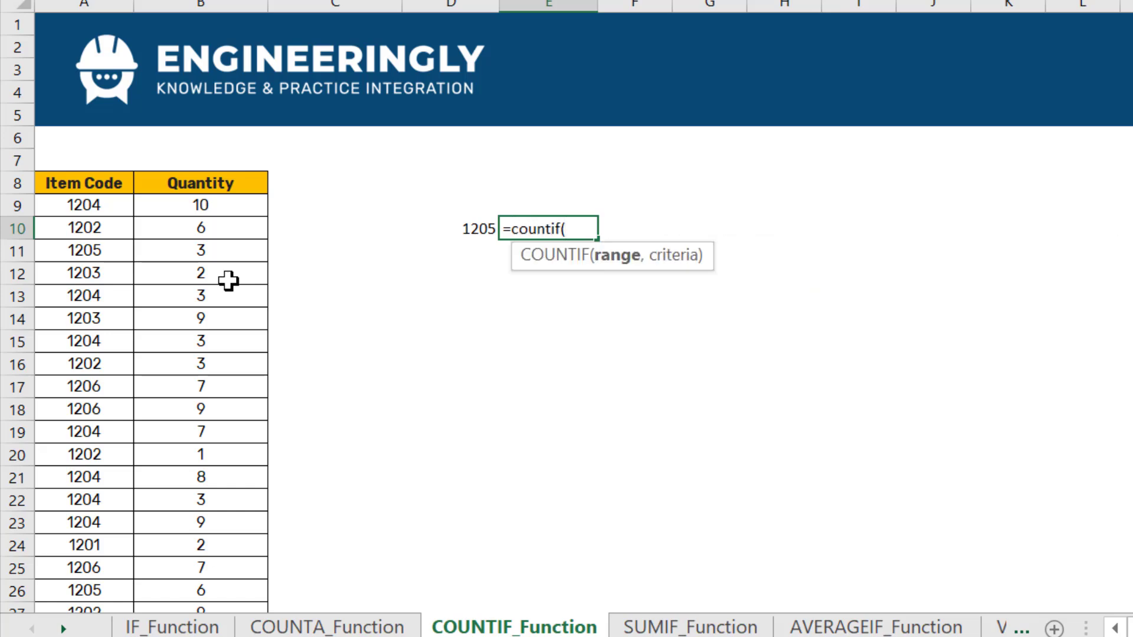
click(98, 205)
key(ctrl+shift+Down)
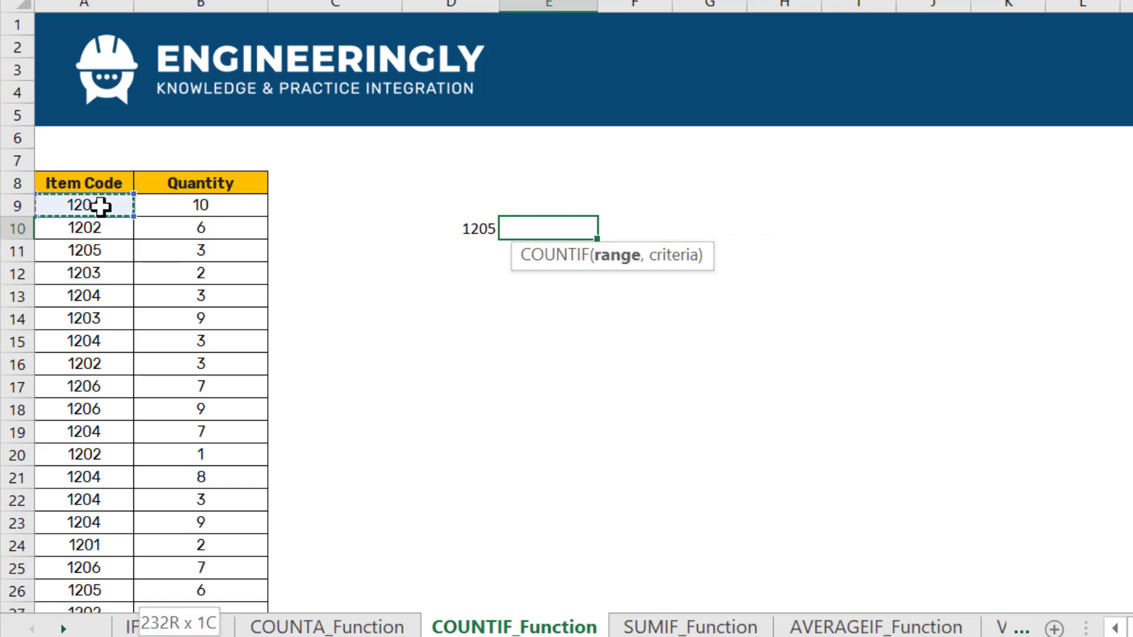
text(,)
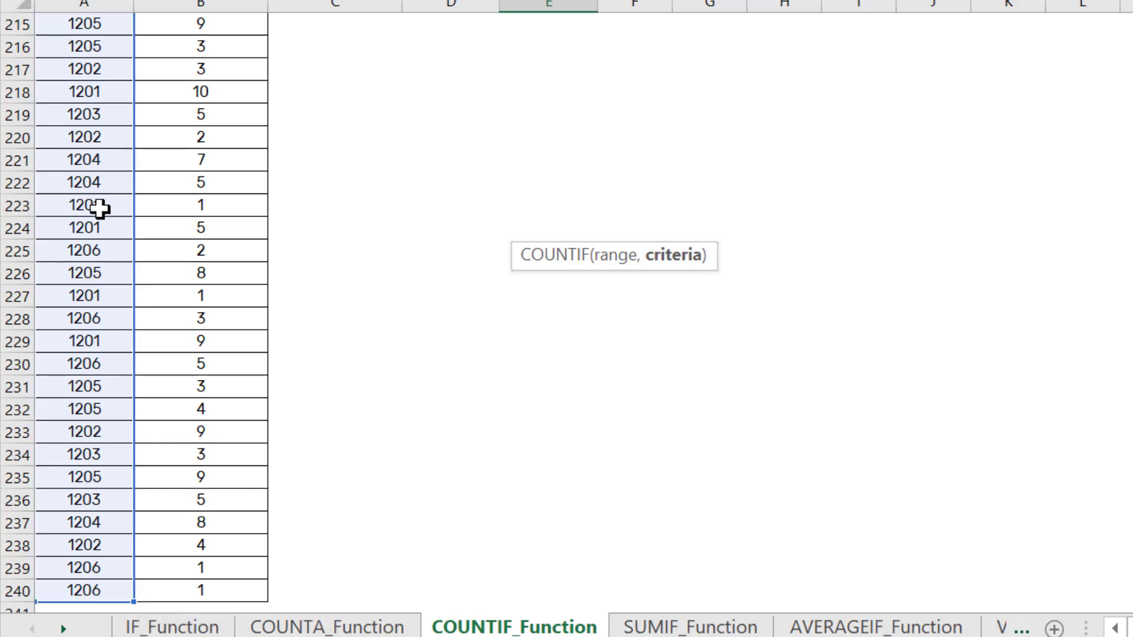
scroll(98, 210, up, 20)
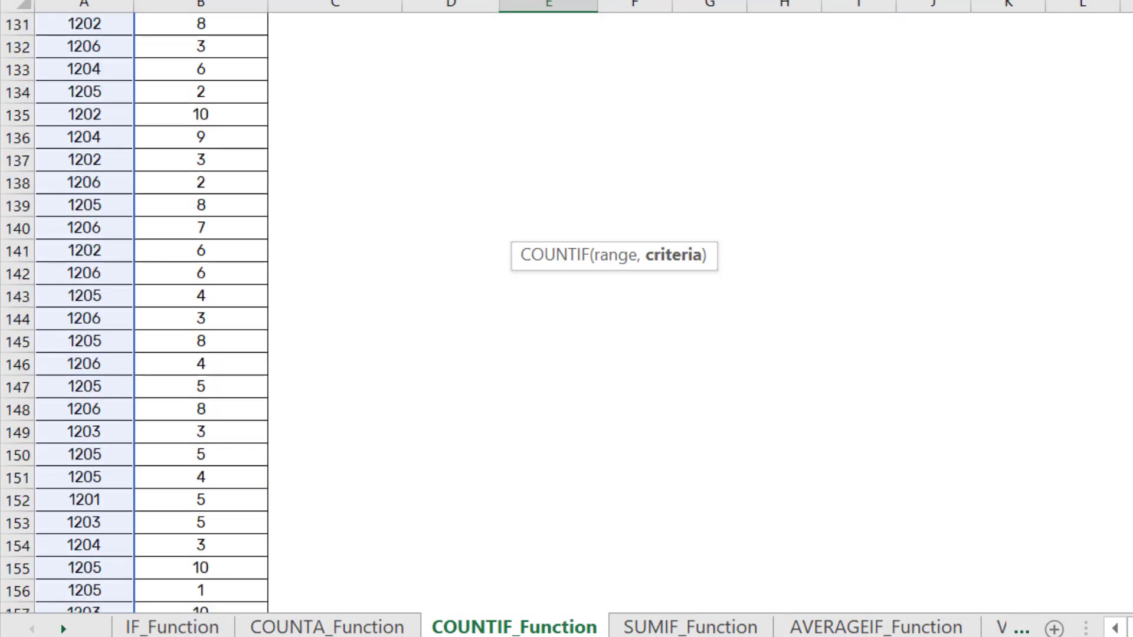
scroll(566, 313, up, 20)
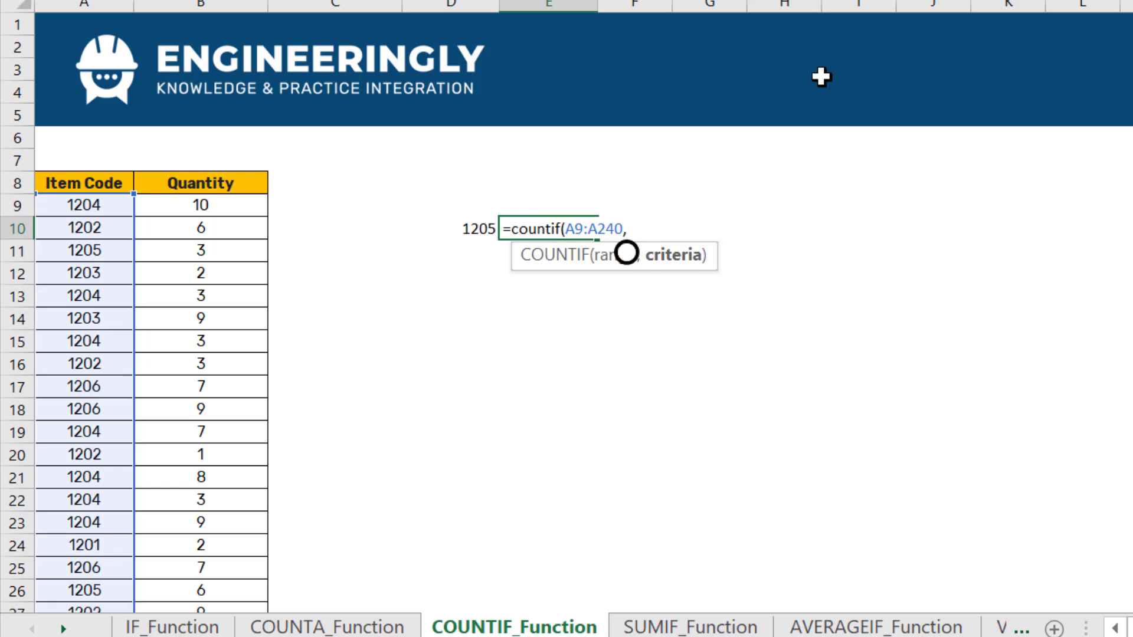
text(1205)
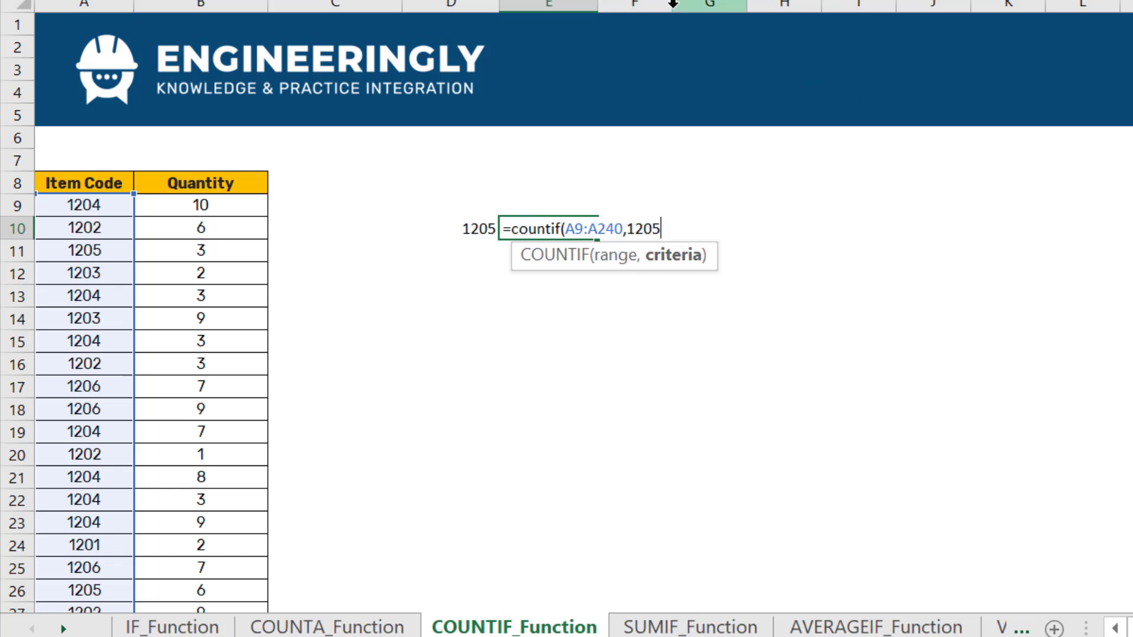
key(Return)
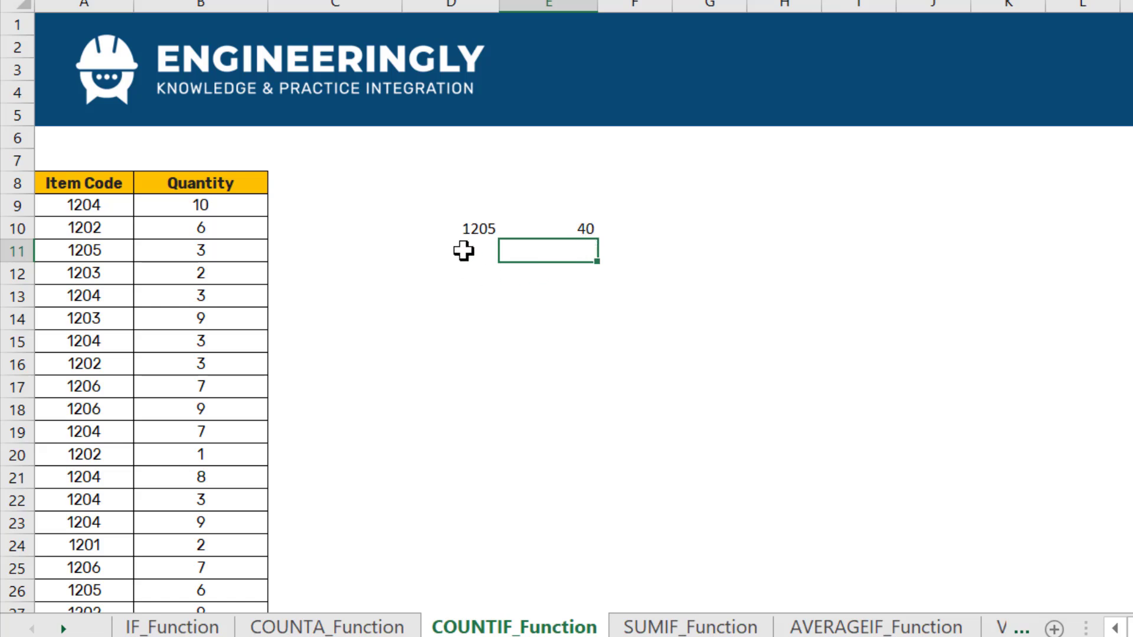
Step: Enter the item code 1204 in D11, below the 1205 code
key(Down)
key(Down)
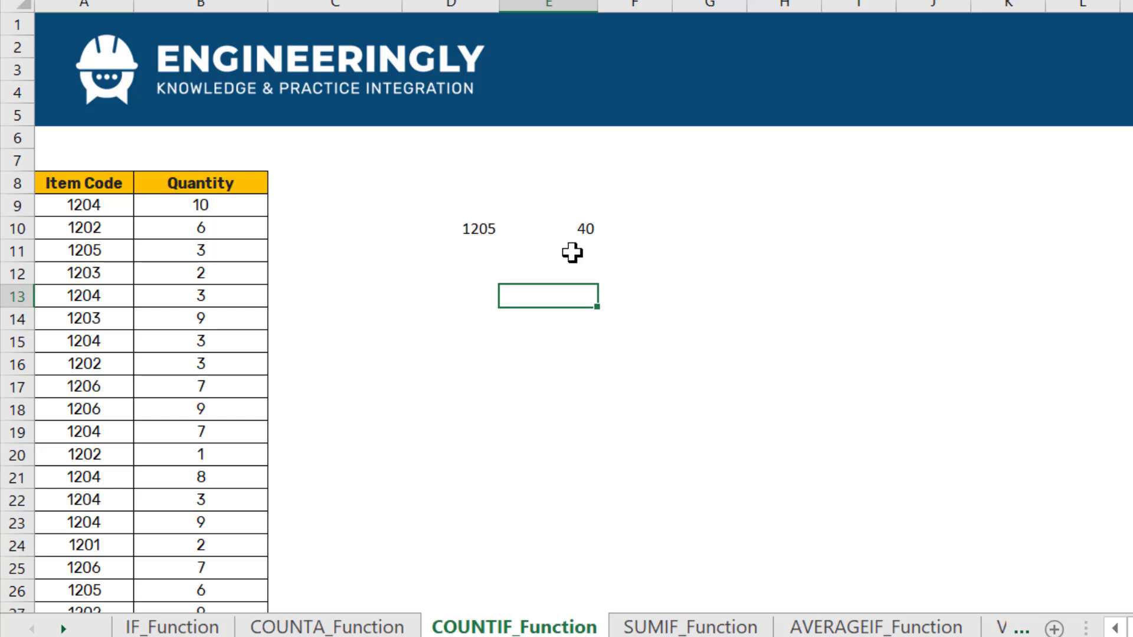
click(477, 249)
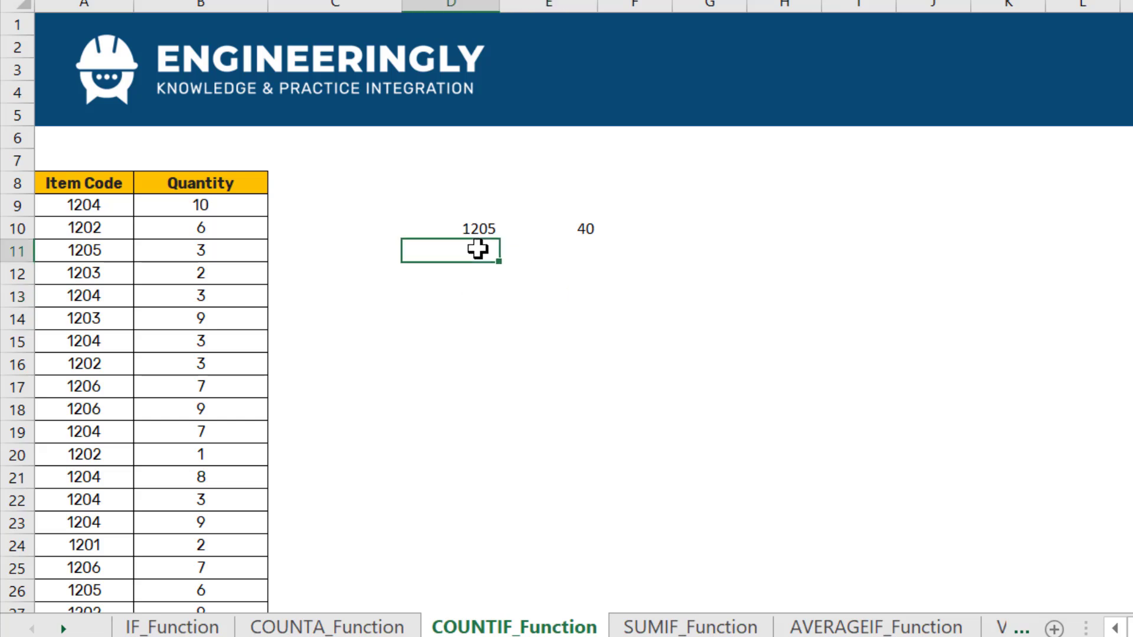
text(1204)
key(Return)
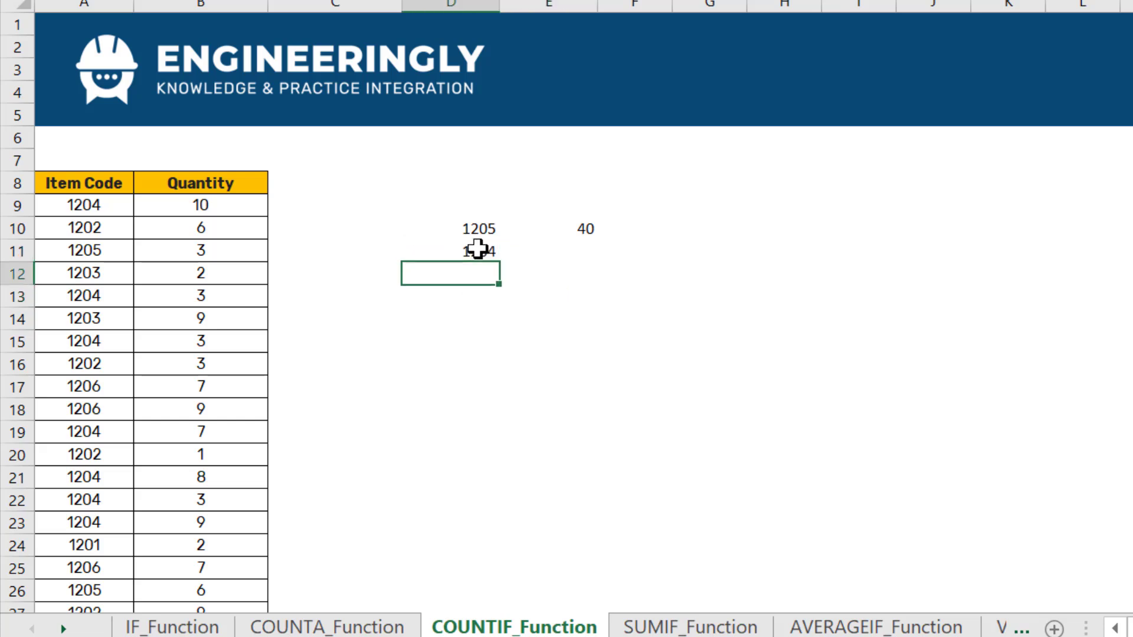
Step: Change the COUNTIF criterion in E10 to a reference to D10 and copy the formula down to E11
click(567, 227)
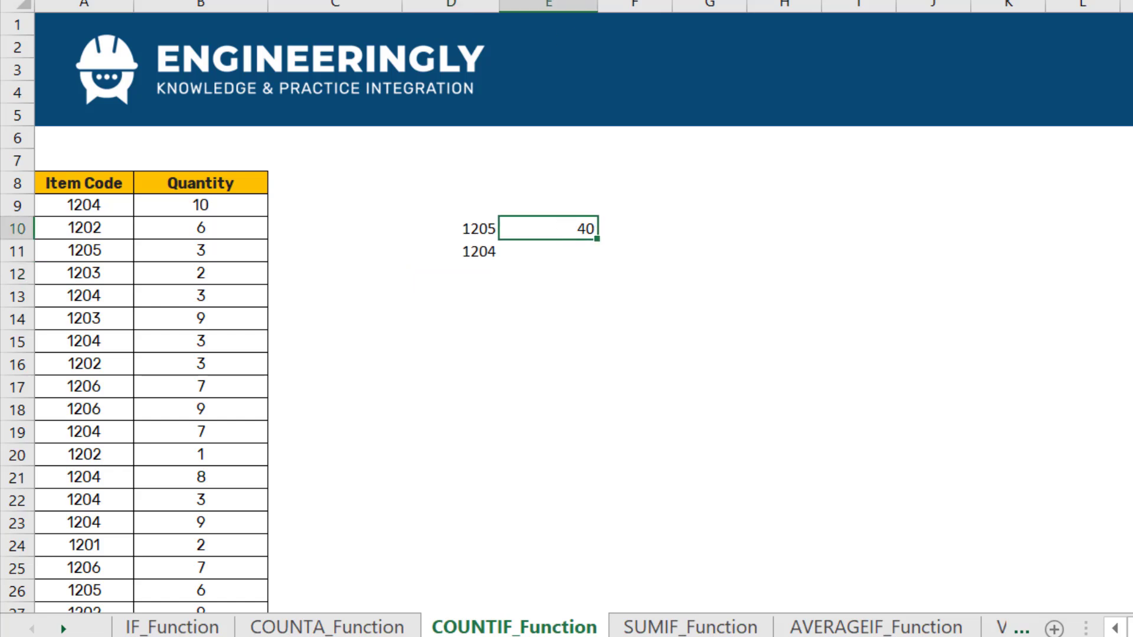
text(=COUNTIF(A9:A240,12)
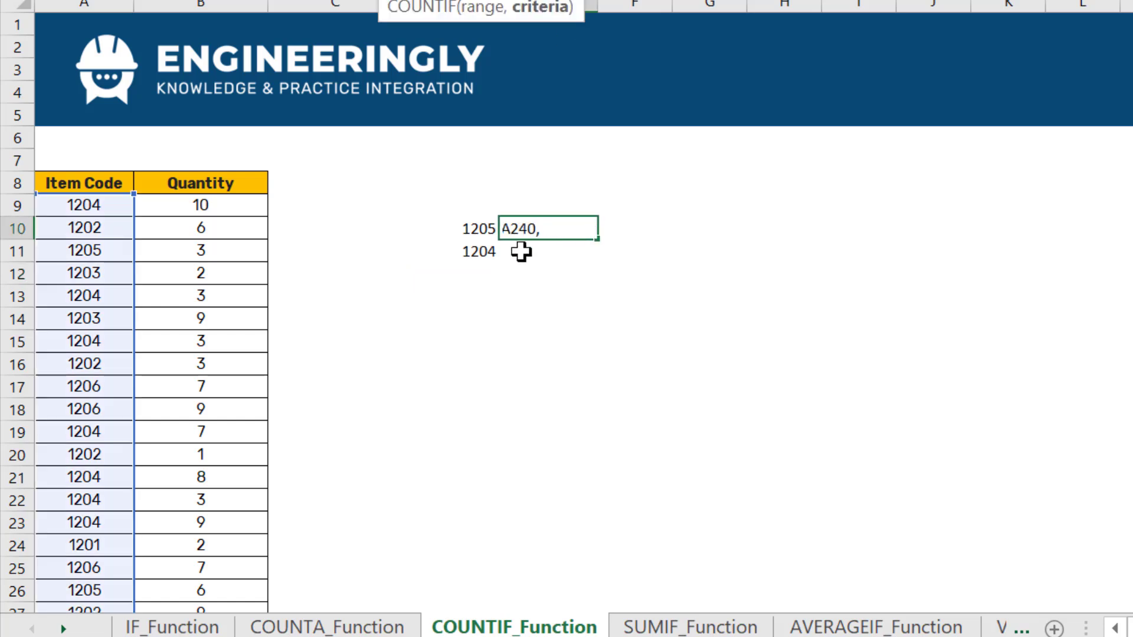
click(478, 228)
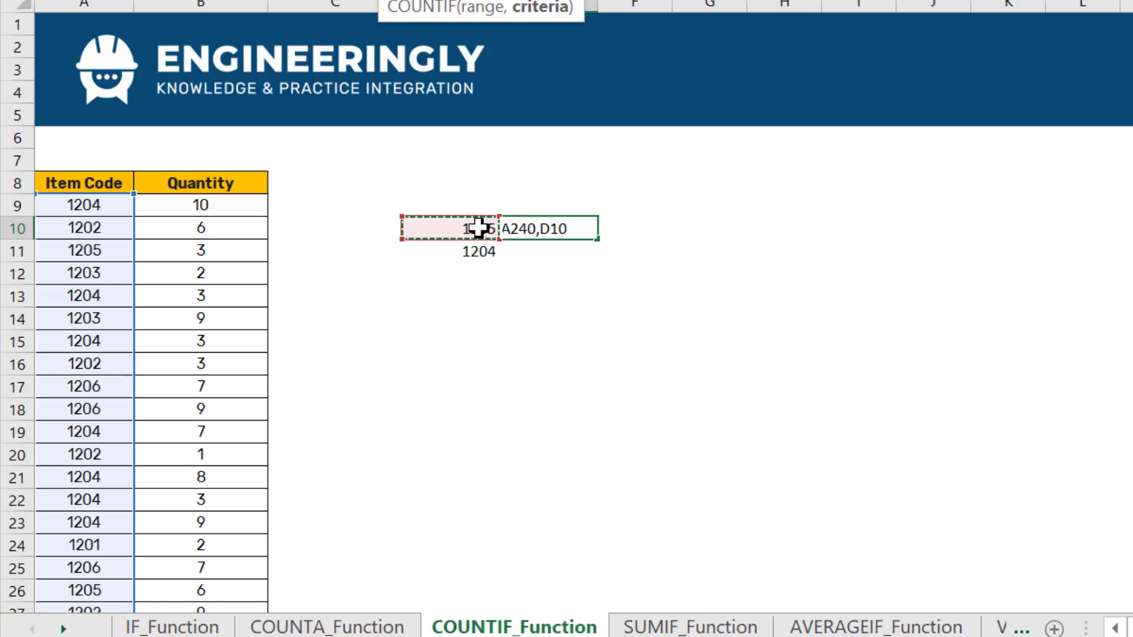
key(Return)
click(562, 226)
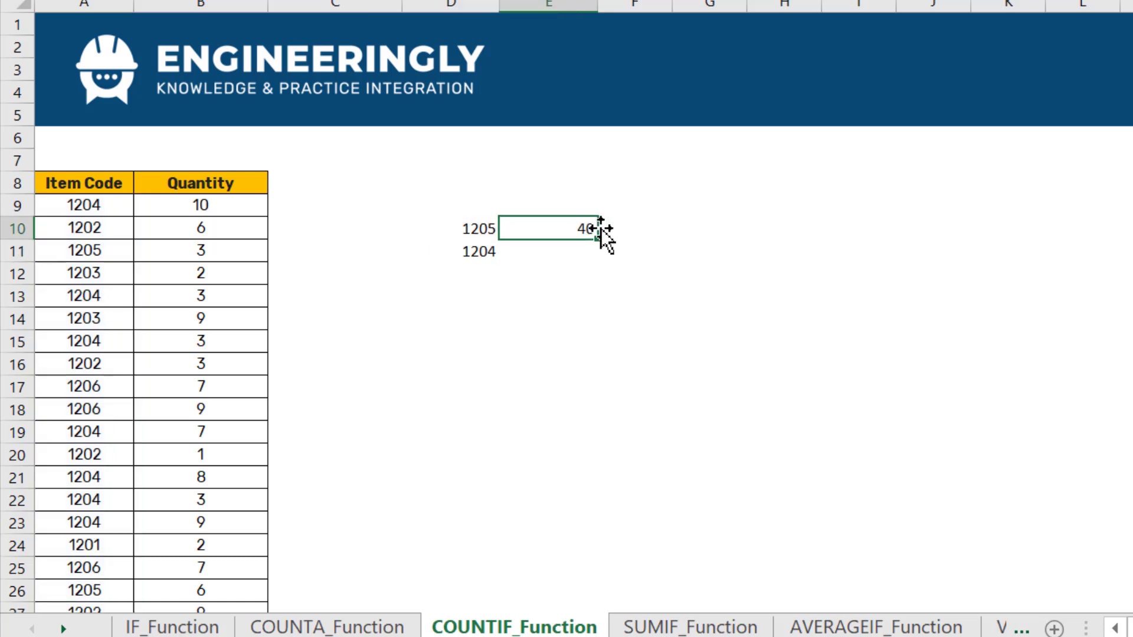
drag(598, 243, 598, 256)
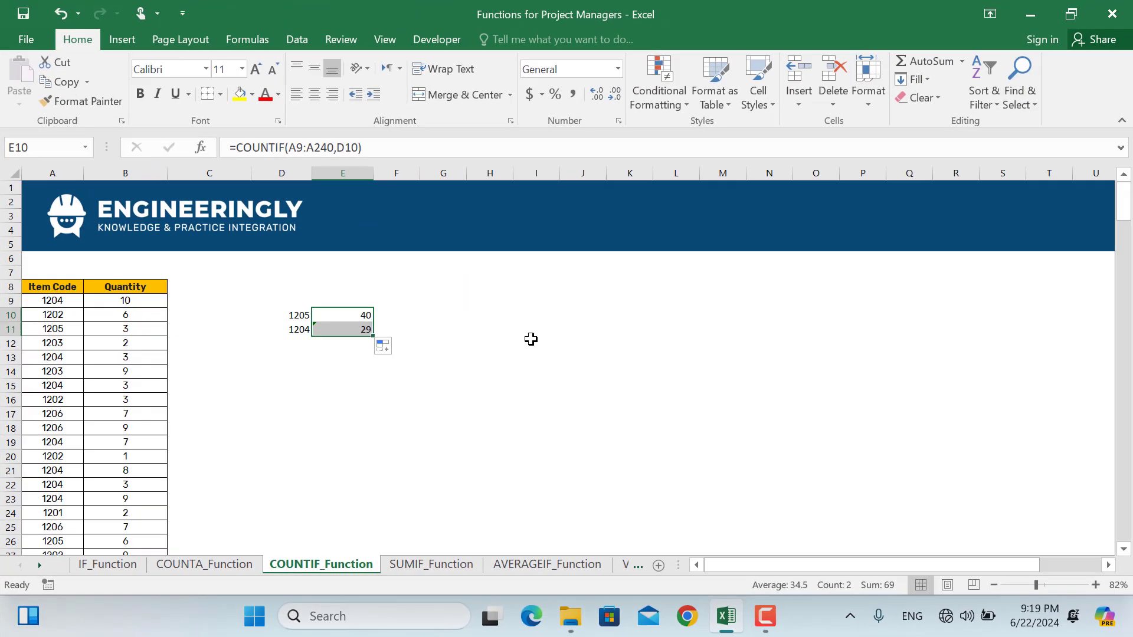
Step: On the SUMIF_Function sheet, start a SUMIF formula in D11 with the item codes A9:A240 as its range
click(444, 563)
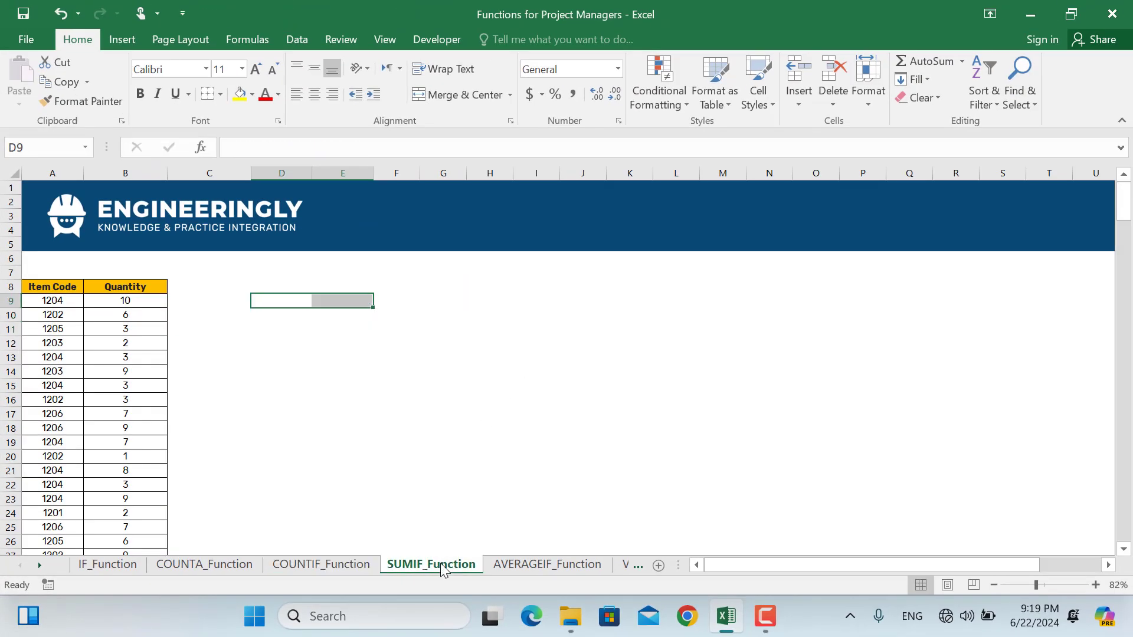
click(358, 356)
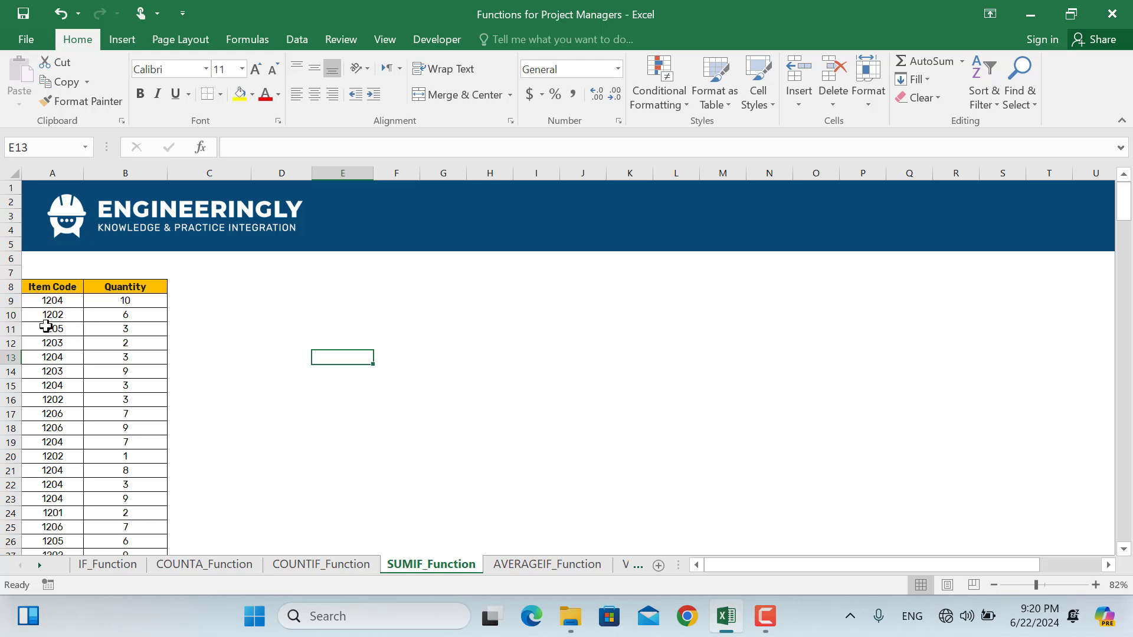
click(309, 326)
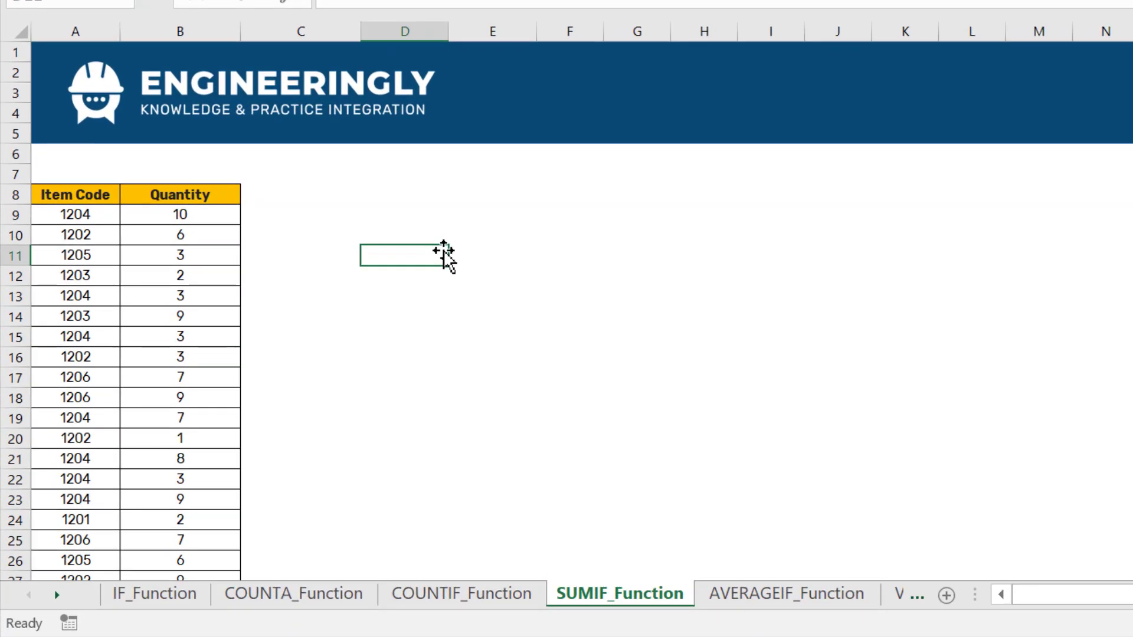
text(=sum)
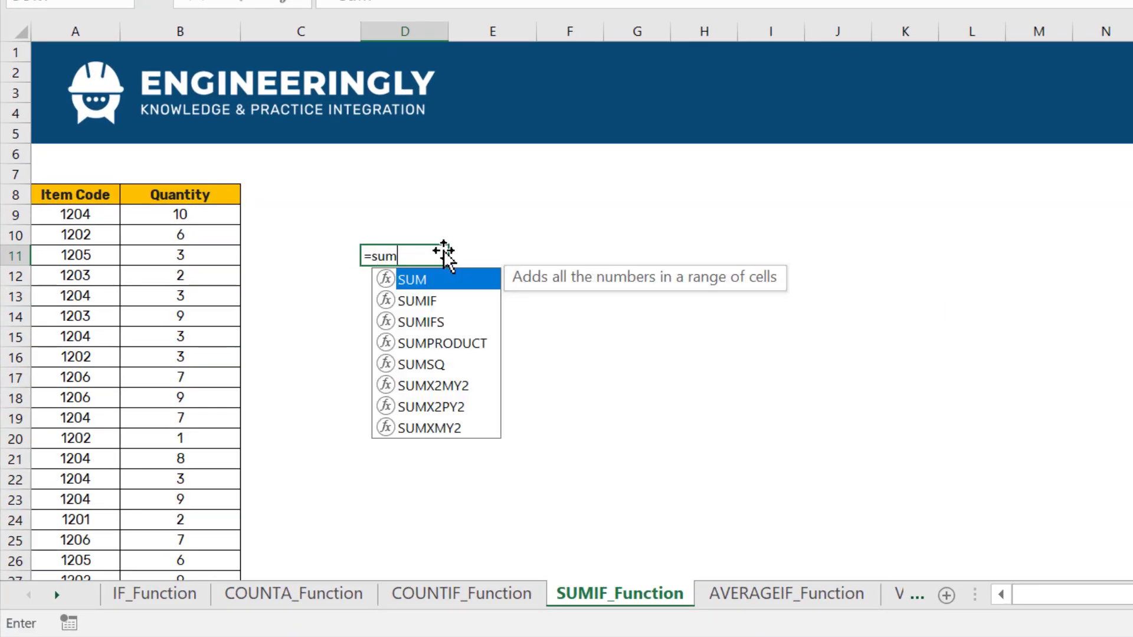
text(if()
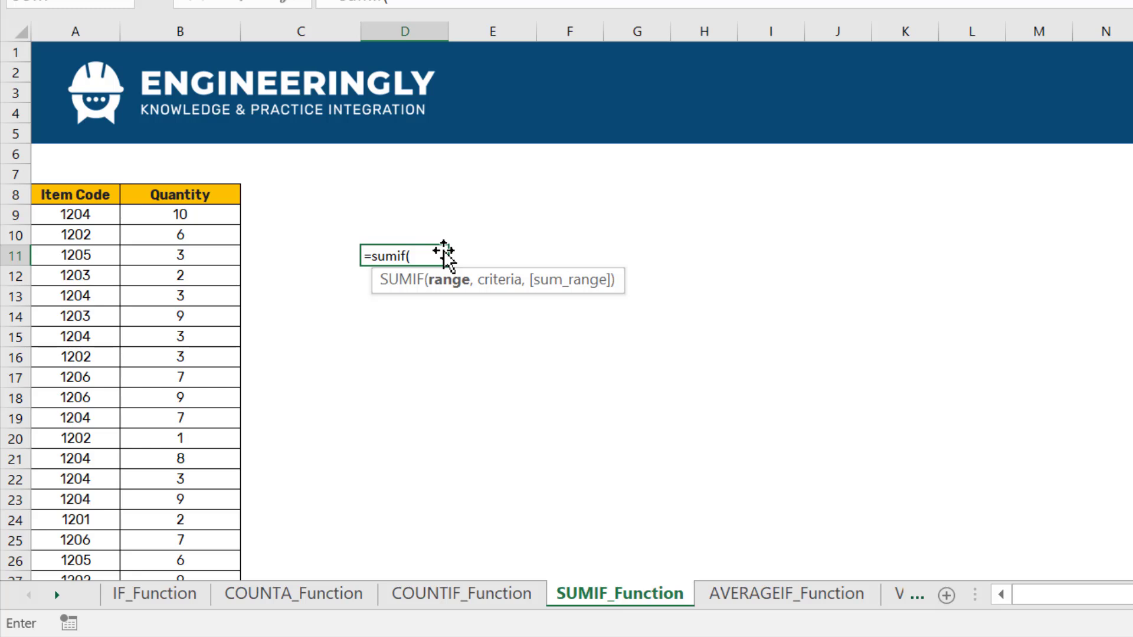
click(91, 216)
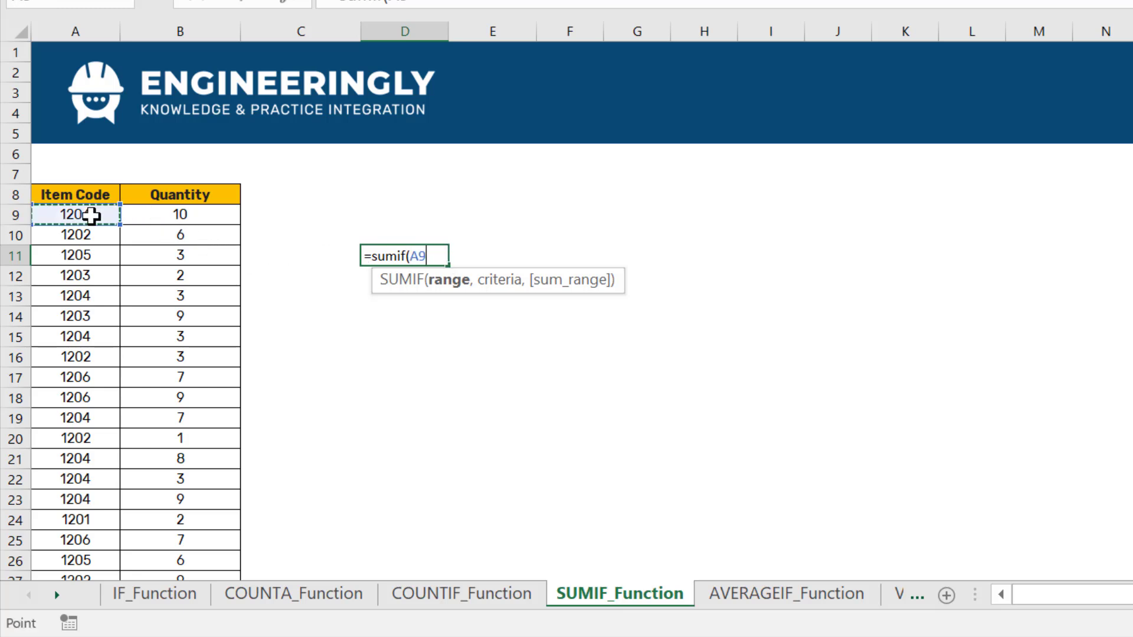
key(ctrl+shift+Down)
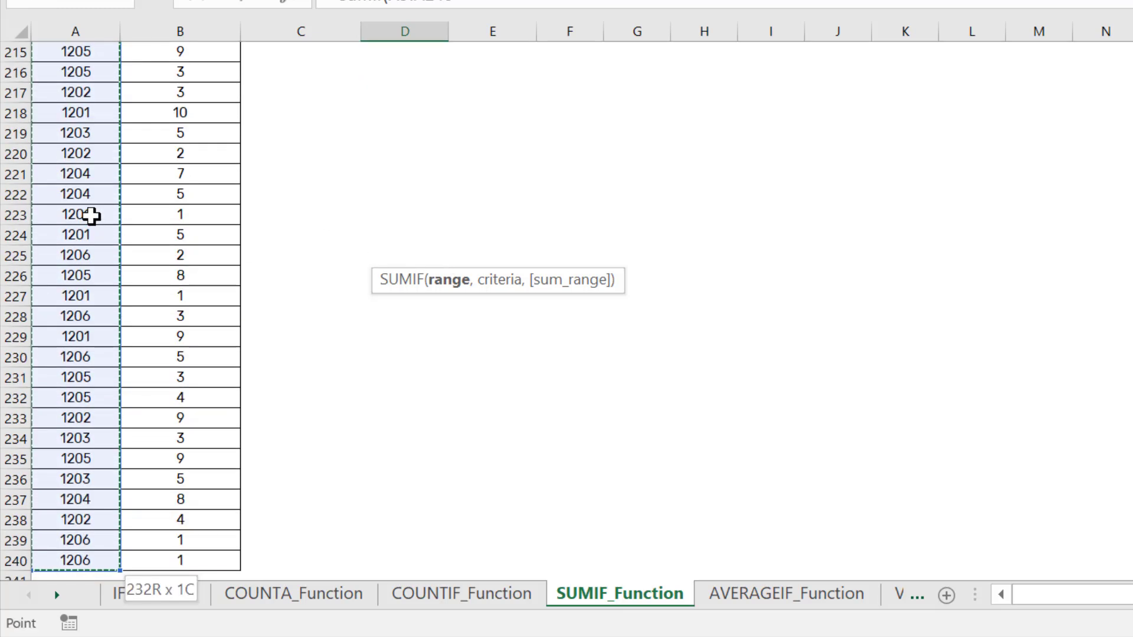
text(,)
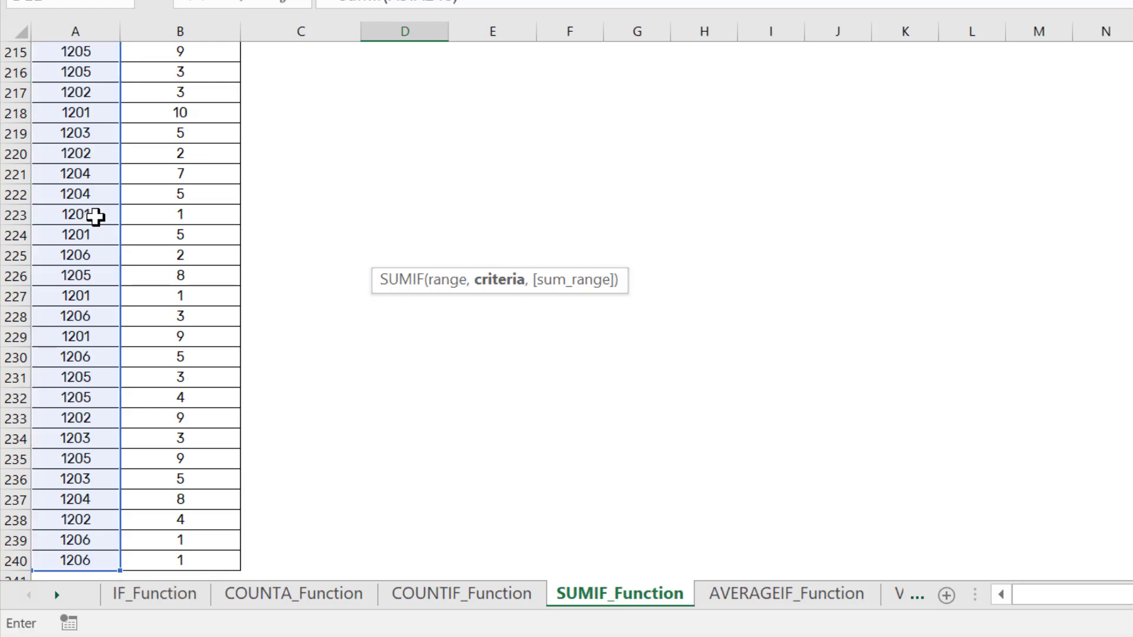
Step: Complete the SUMIF formula in D11 with 1202 as the criterion and the quantities B9:B240 as the sum range
scroll(96, 217, up, 20)
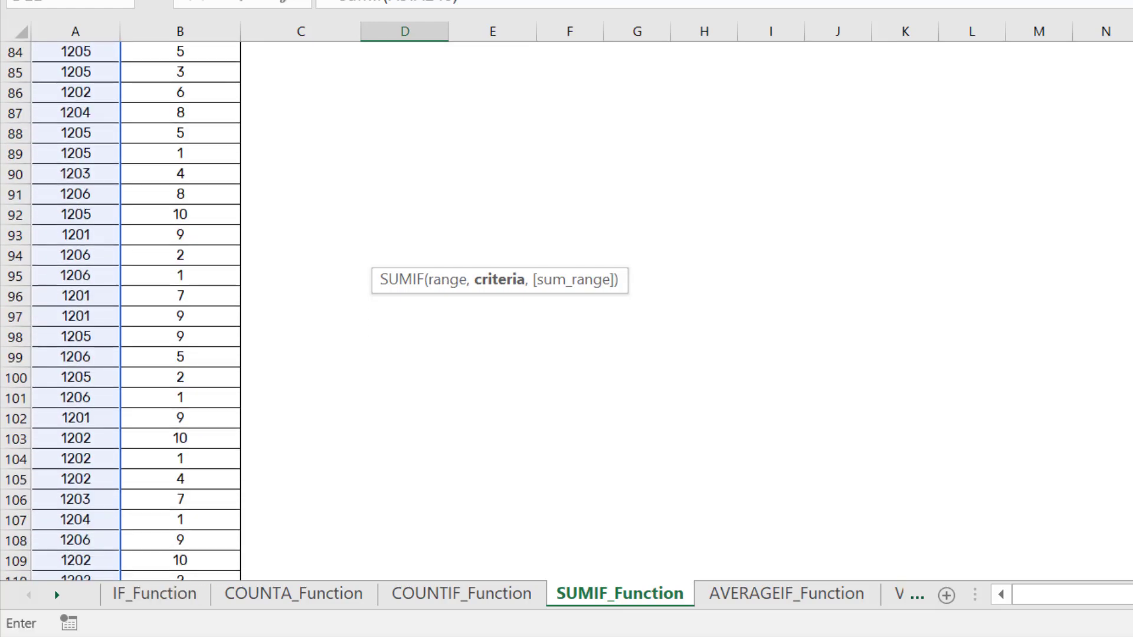
scroll(566, 306, up, 20)
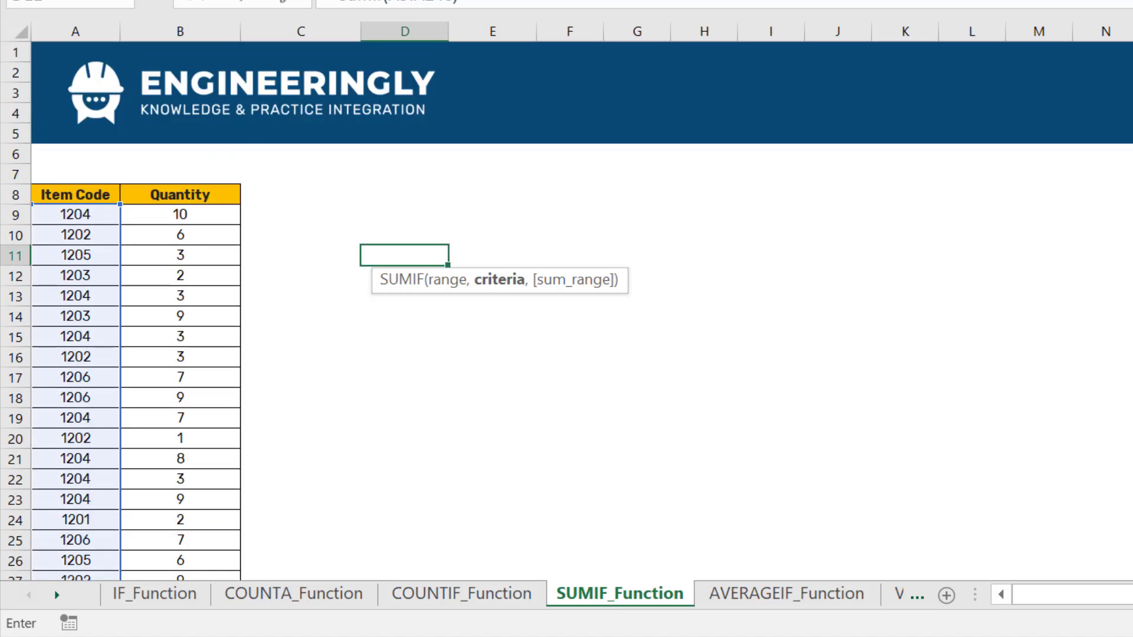
text(120)
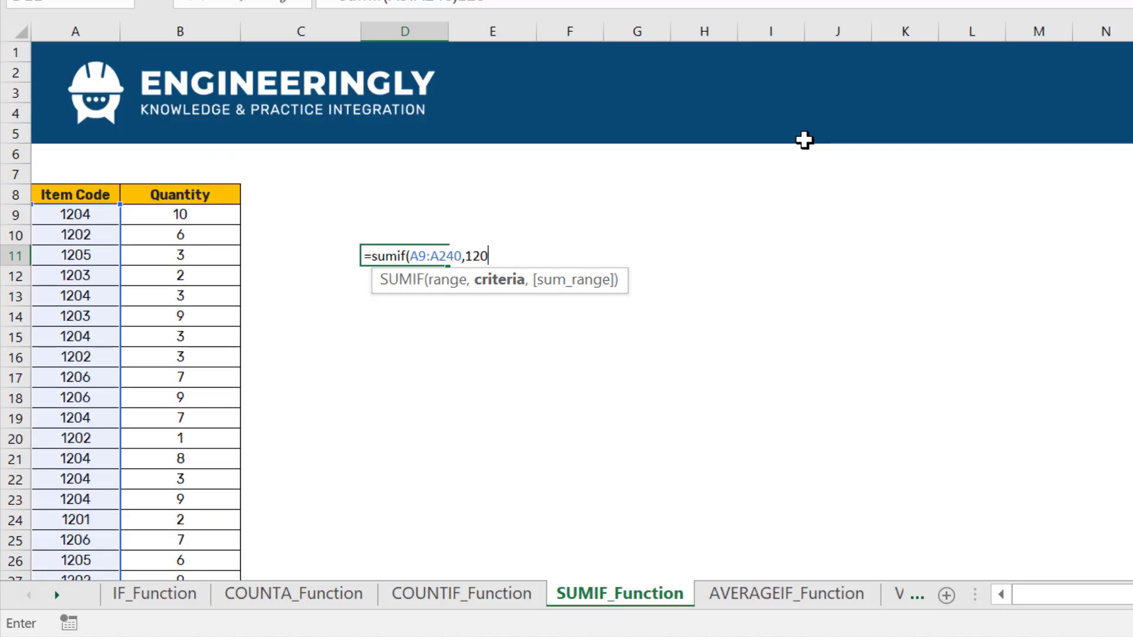
text(2,)
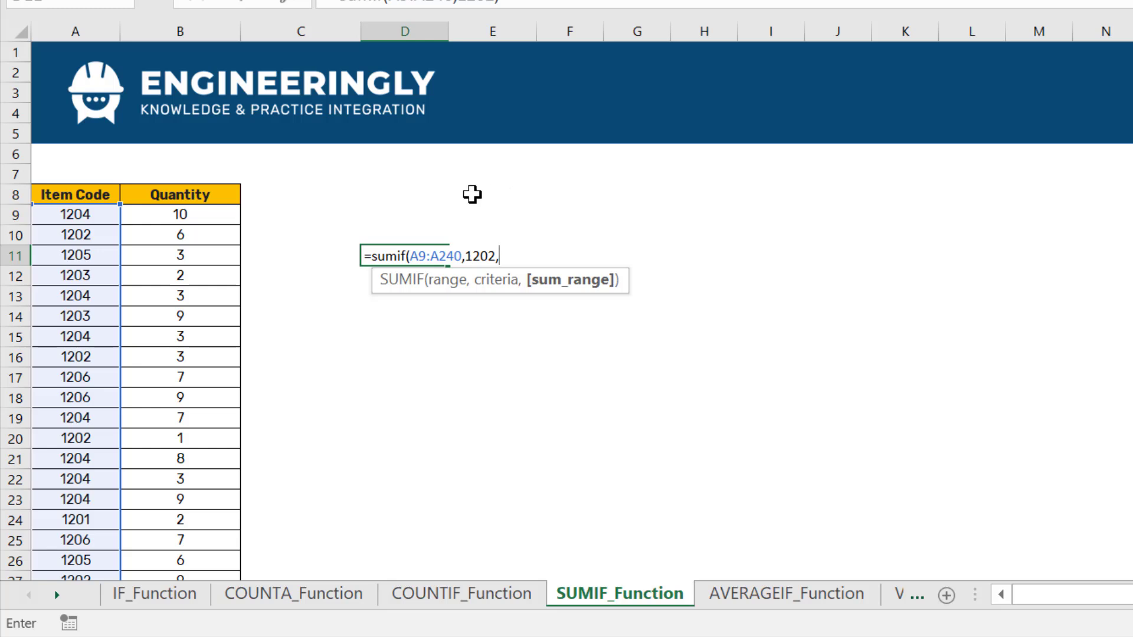
click(214, 216)
key(ctrl+shift+Down)
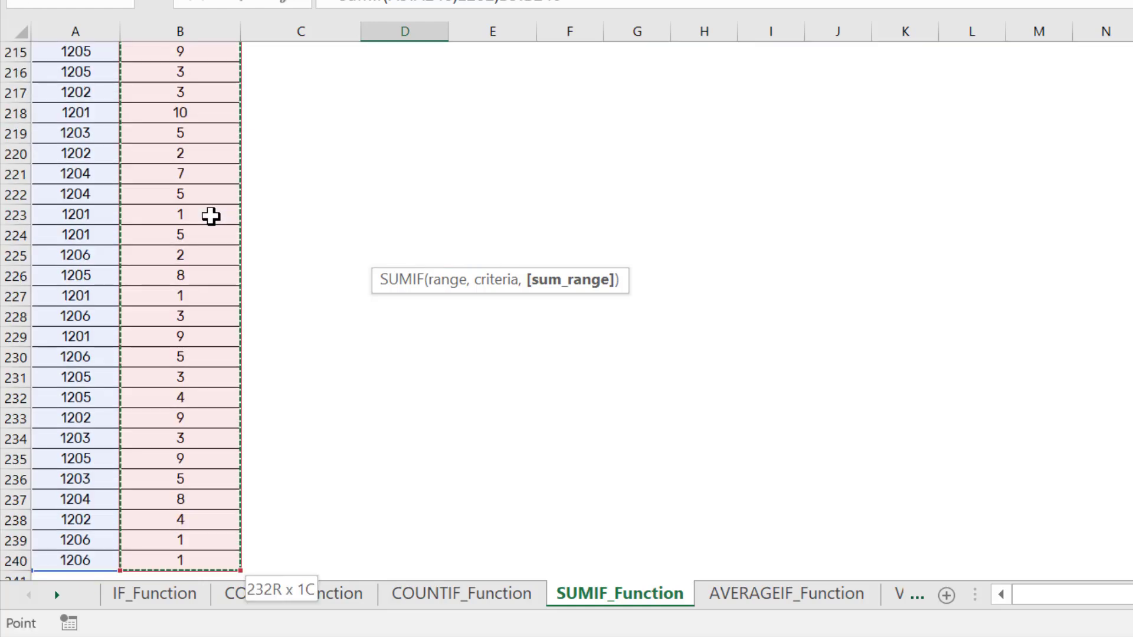
key(Return)
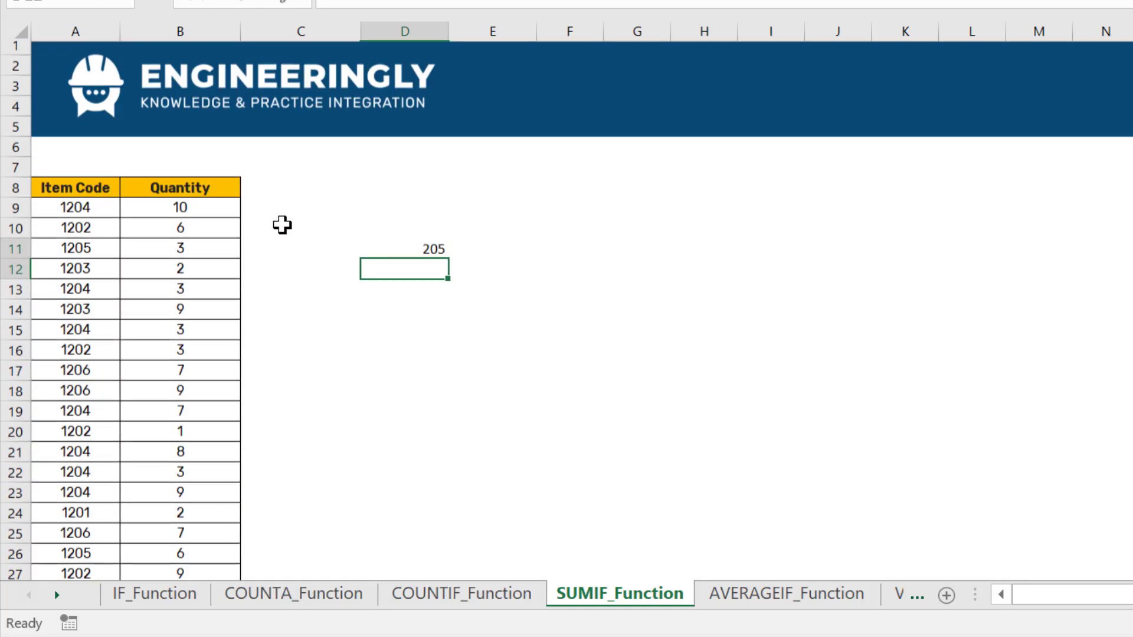
click(423, 256)
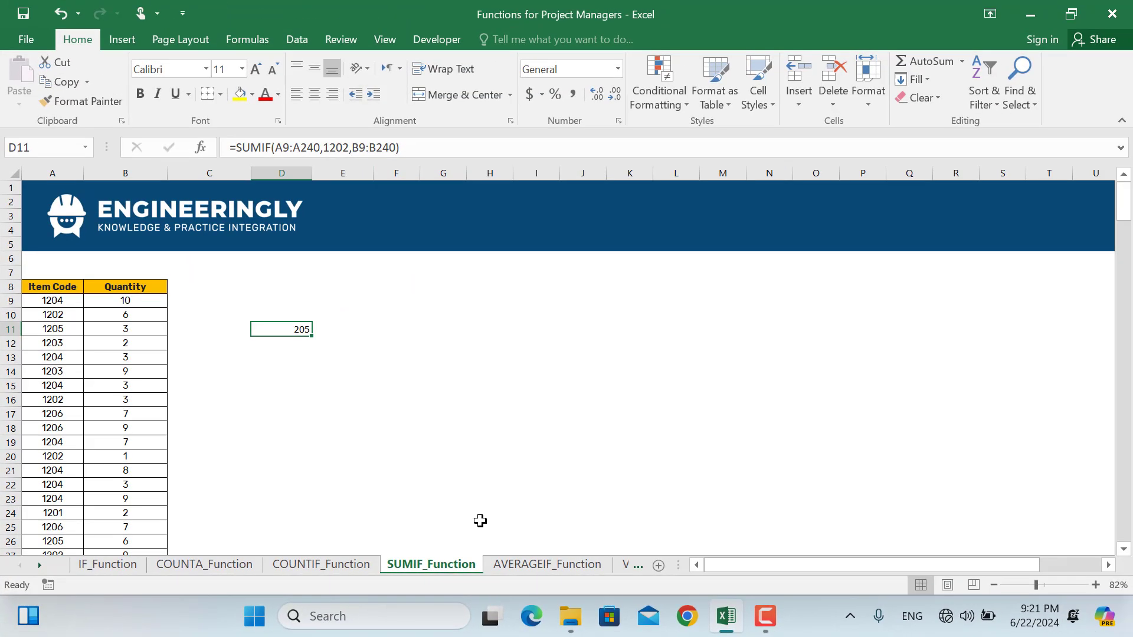
Step: On the AVERAGEIF_Function sheet, enter the item code 1204 in D11
click(513, 564)
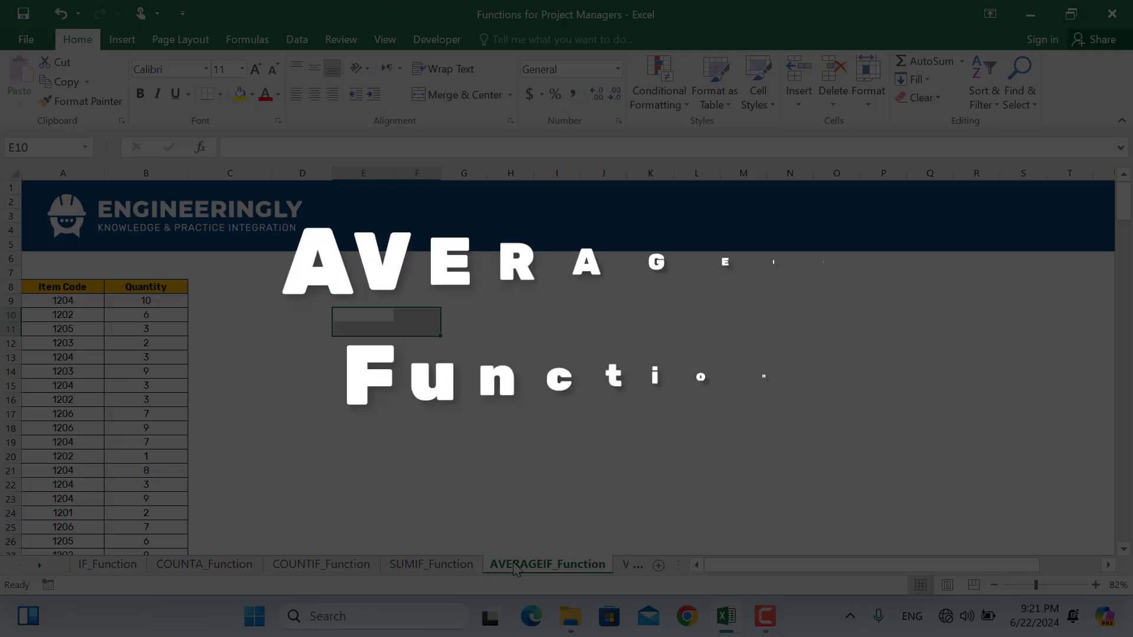
click(376, 361)
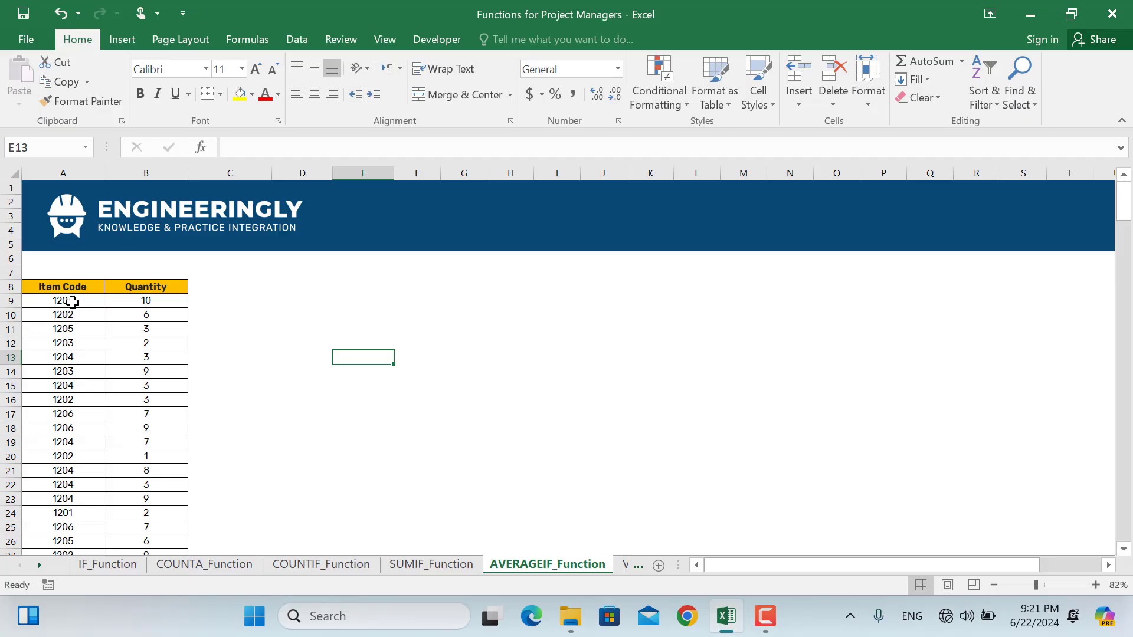
click(311, 326)
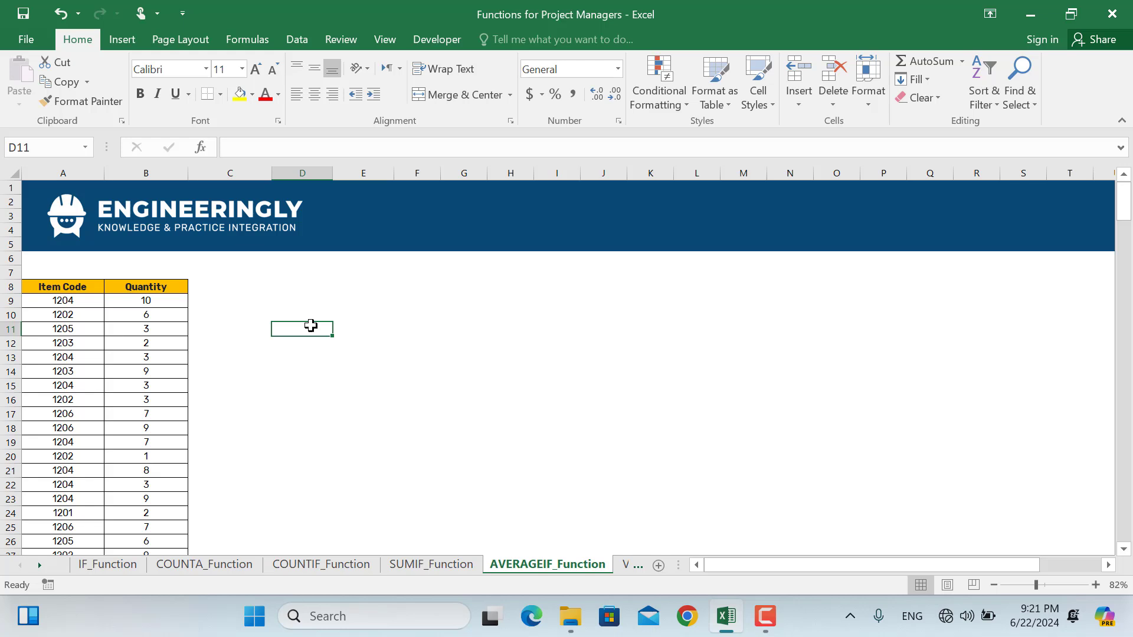
text(1204)
key(Return)
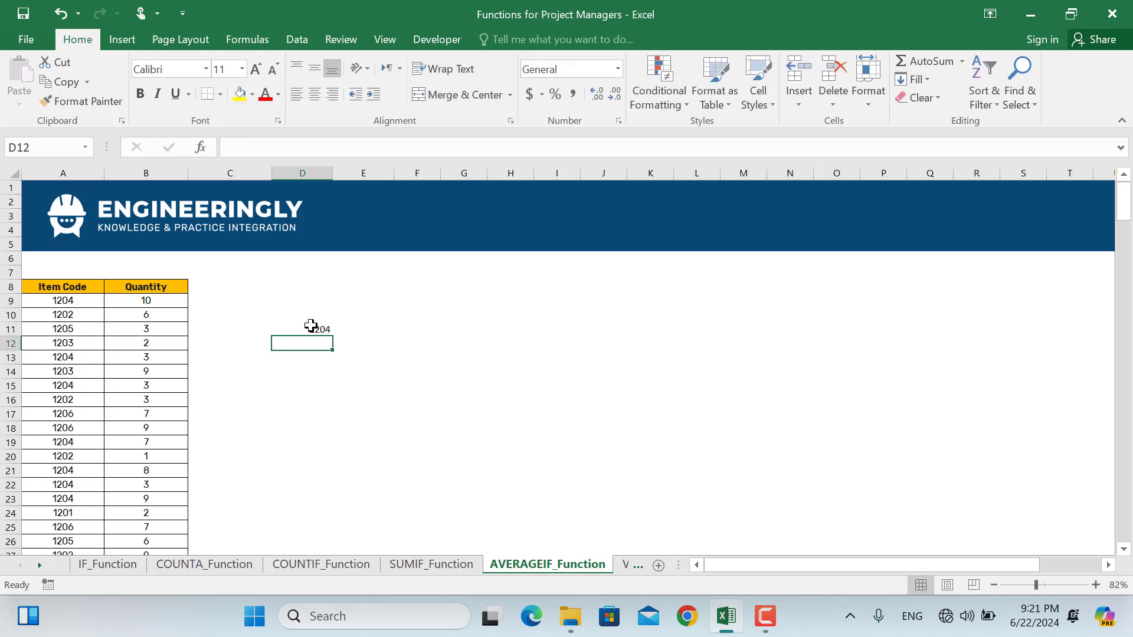
Step: Start an AVERAGEIF formula in E11, beside the 1204 code, with the item codes A9:A240 as its range
key(Right)
key(Up)
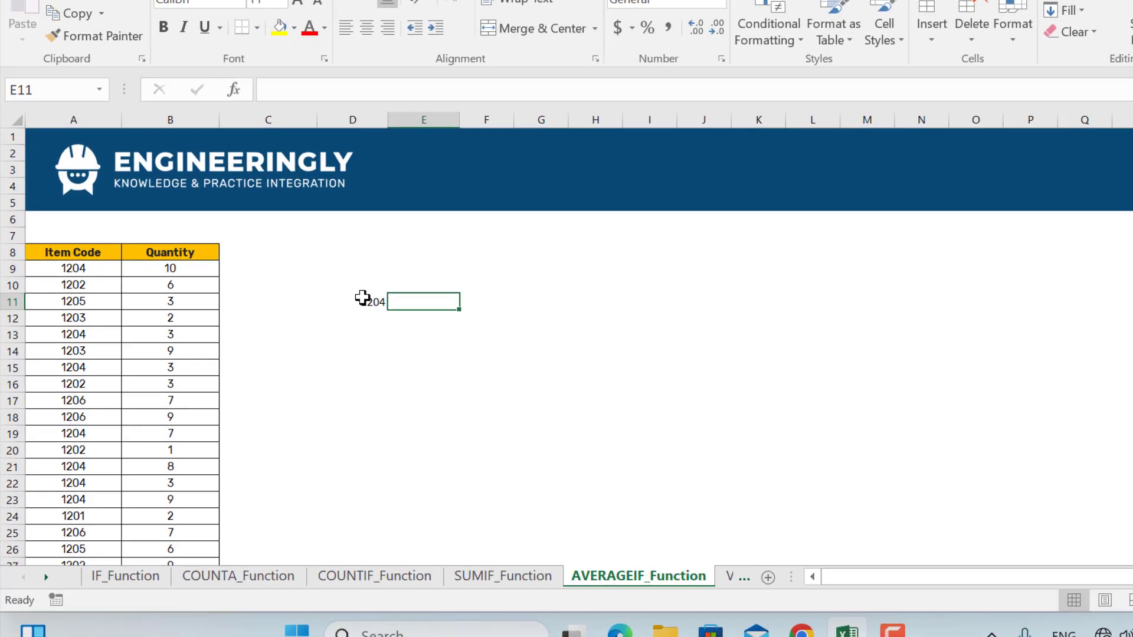
text(=averageif)
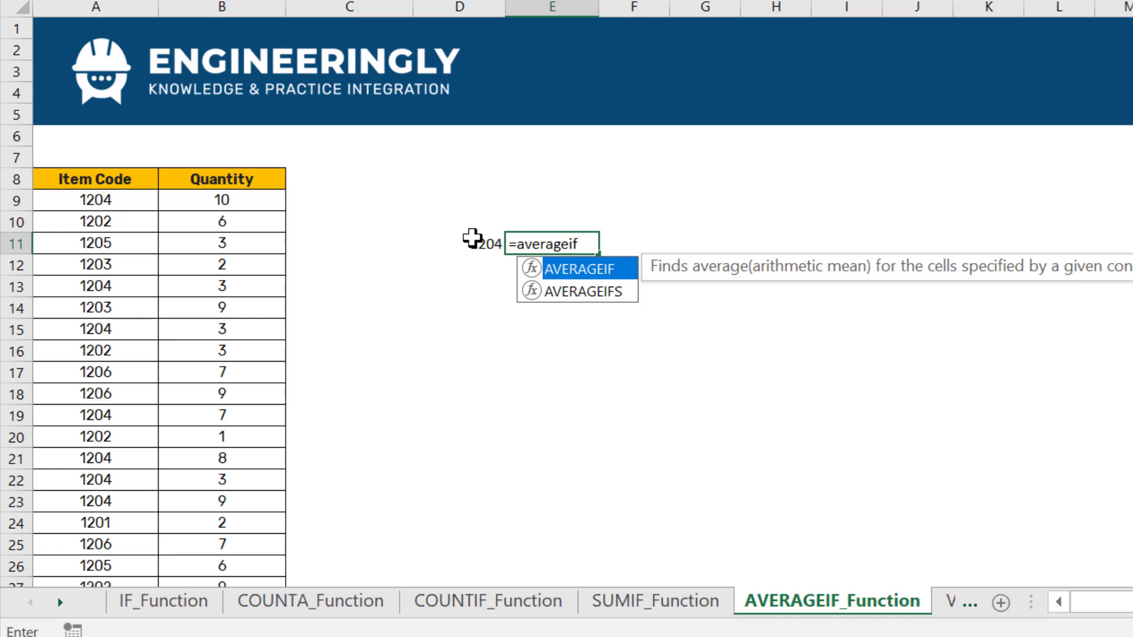
text(()
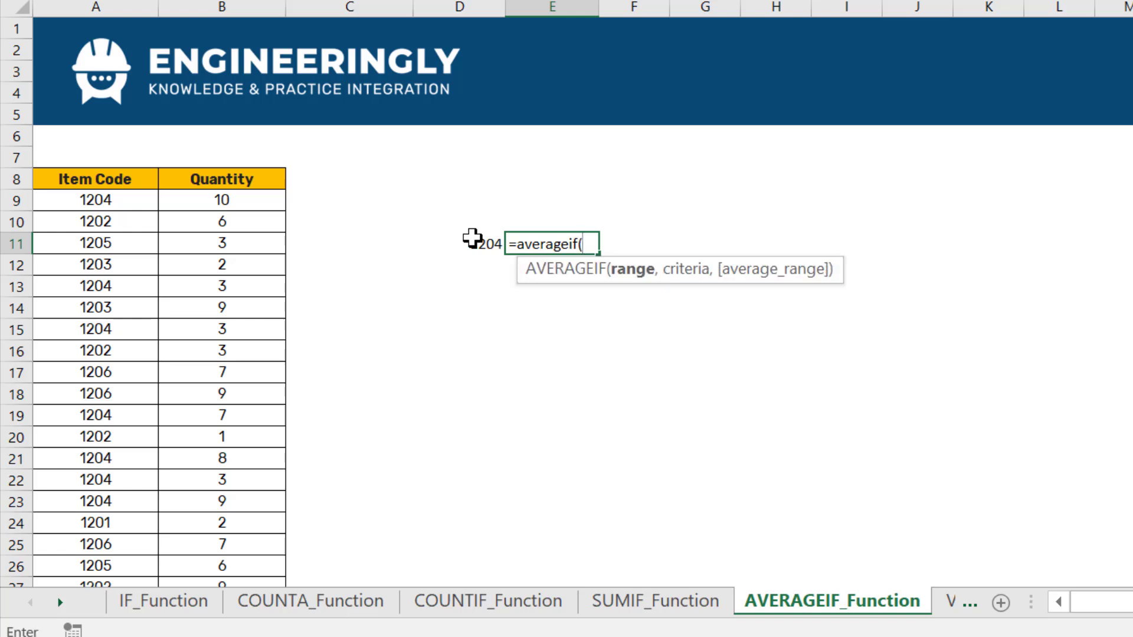
click(135, 203)
key(ctrl+shift+Down)
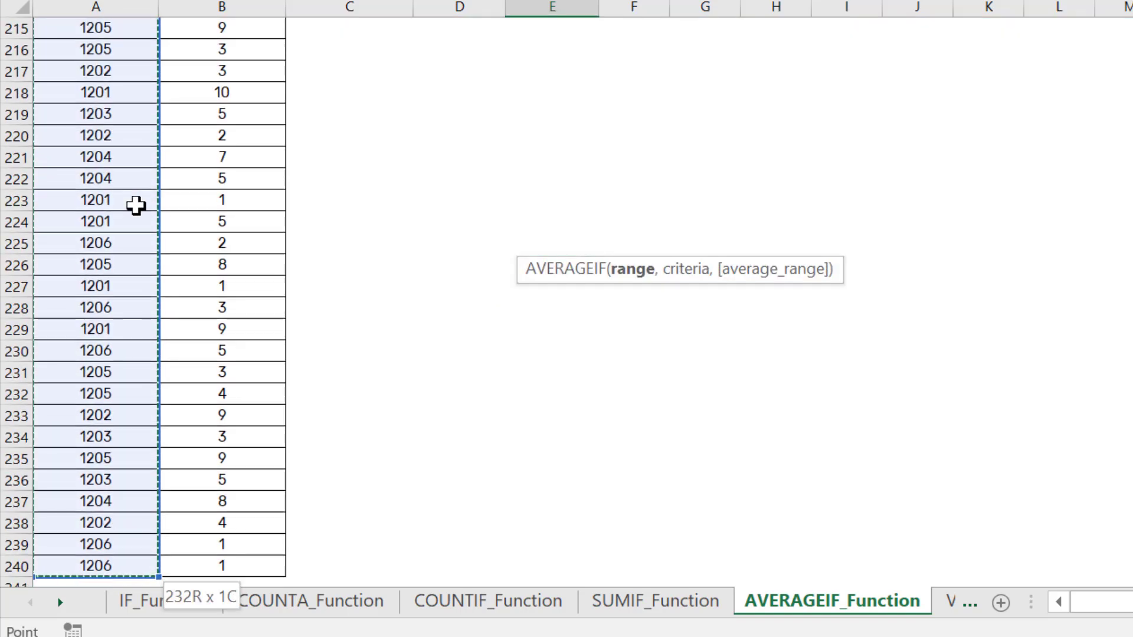
text(,)
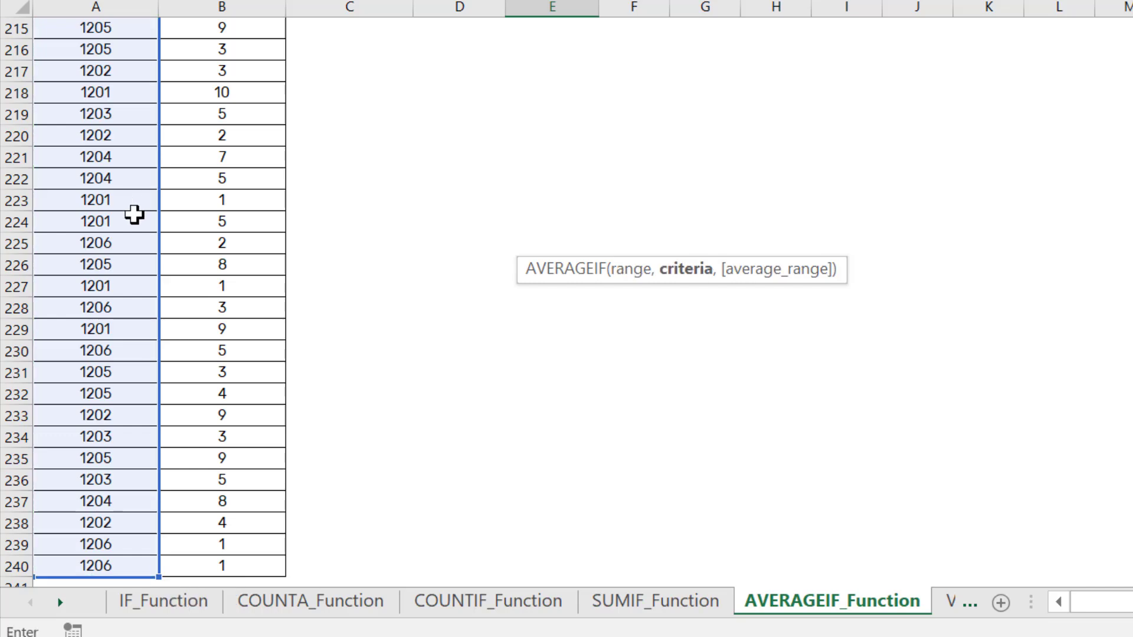
Step: Complete the AVERAGEIF formula in E11 with D11 as the criterion and the quantities B9:B240 as the average range
scroll(134, 213, up, 20)
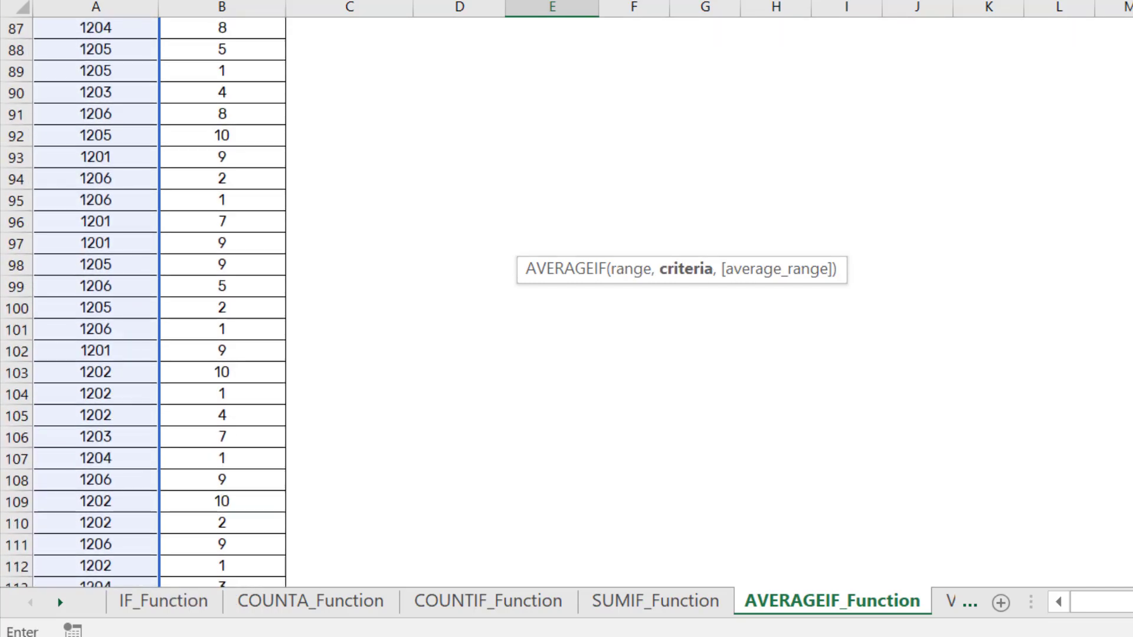
scroll(640, 267, up, 20)
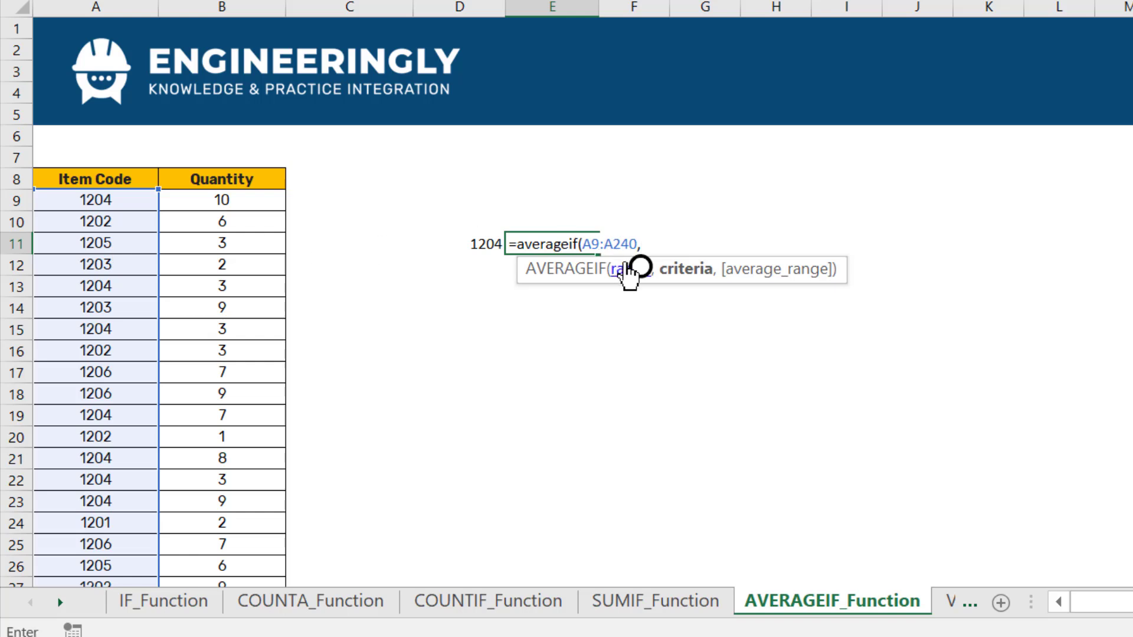
click(469, 243)
text(,)
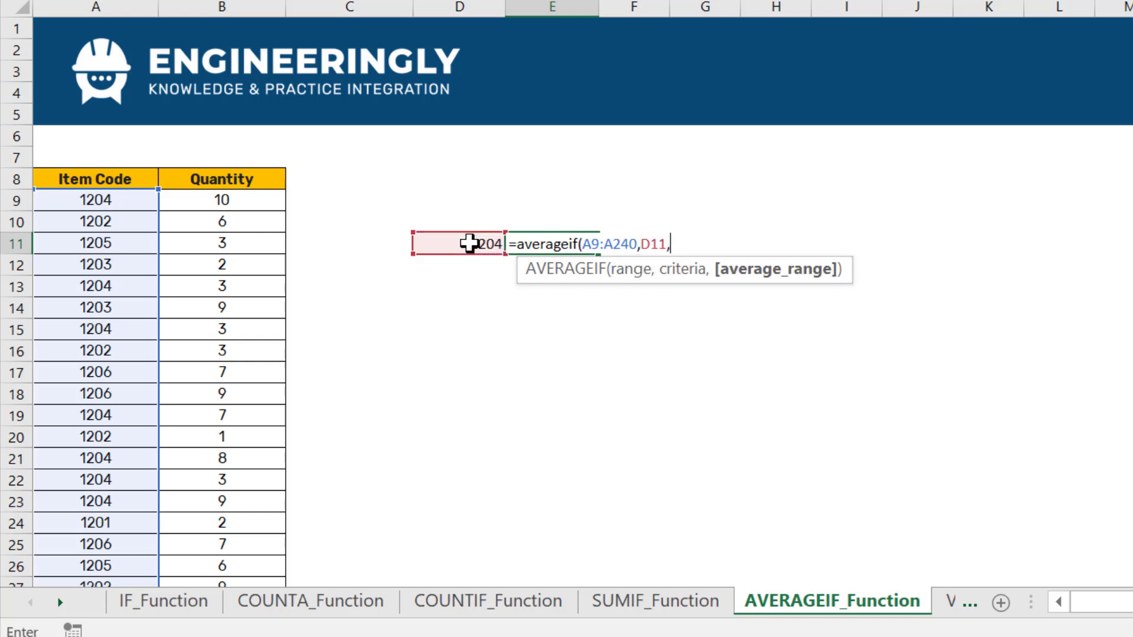
click(218, 199)
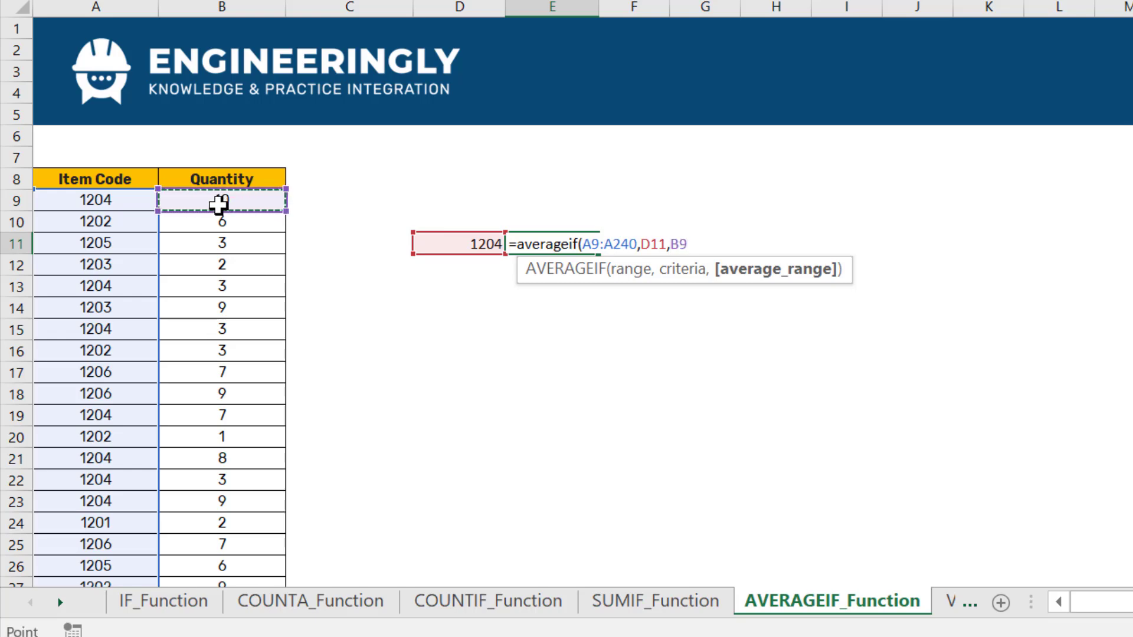
key(ctrl+shift+Down)
key(Return)
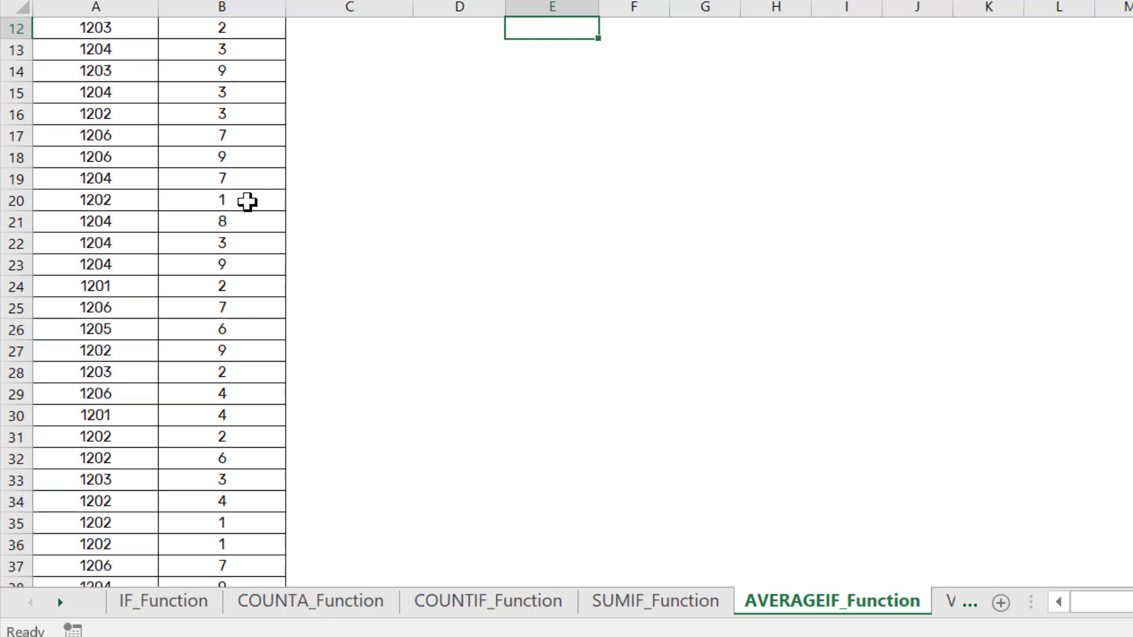
scroll(295, 183, up, 4)
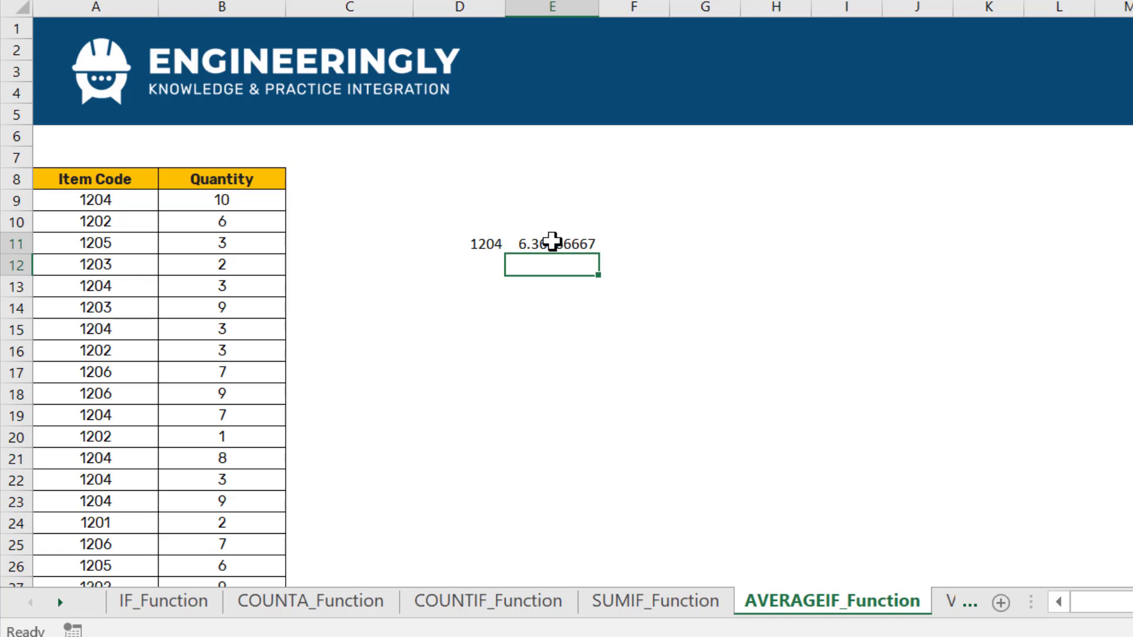
Step: Review the AVERAGEIF formula in E11 and open the VLOOKUP_Function sheet
click(551, 242)
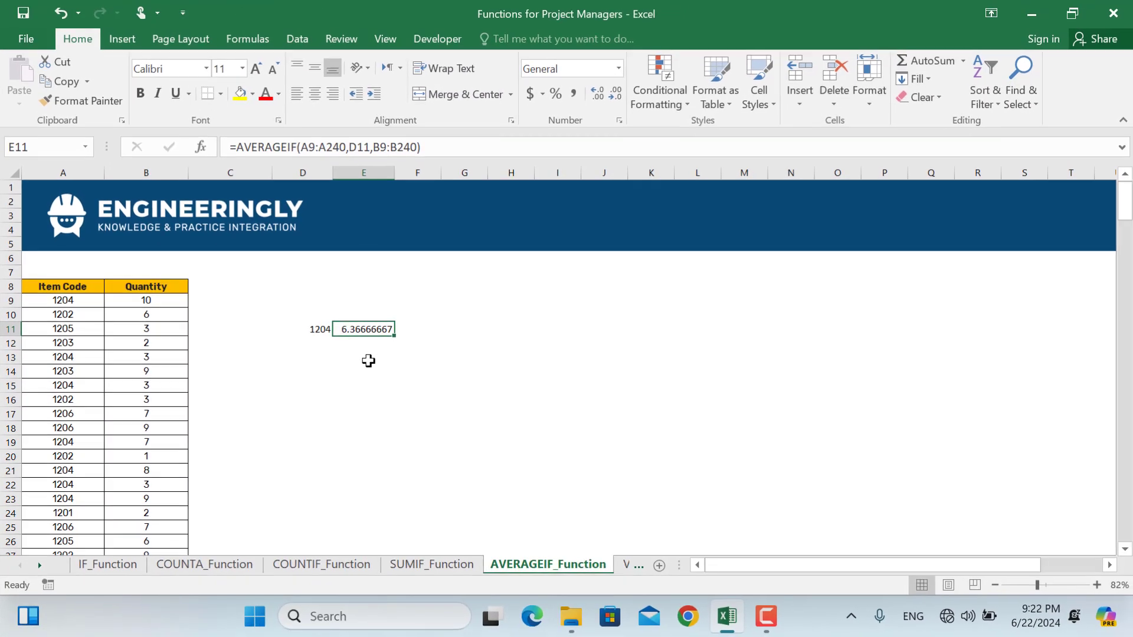
click(59, 602)
click(59, 601)
click(59, 602)
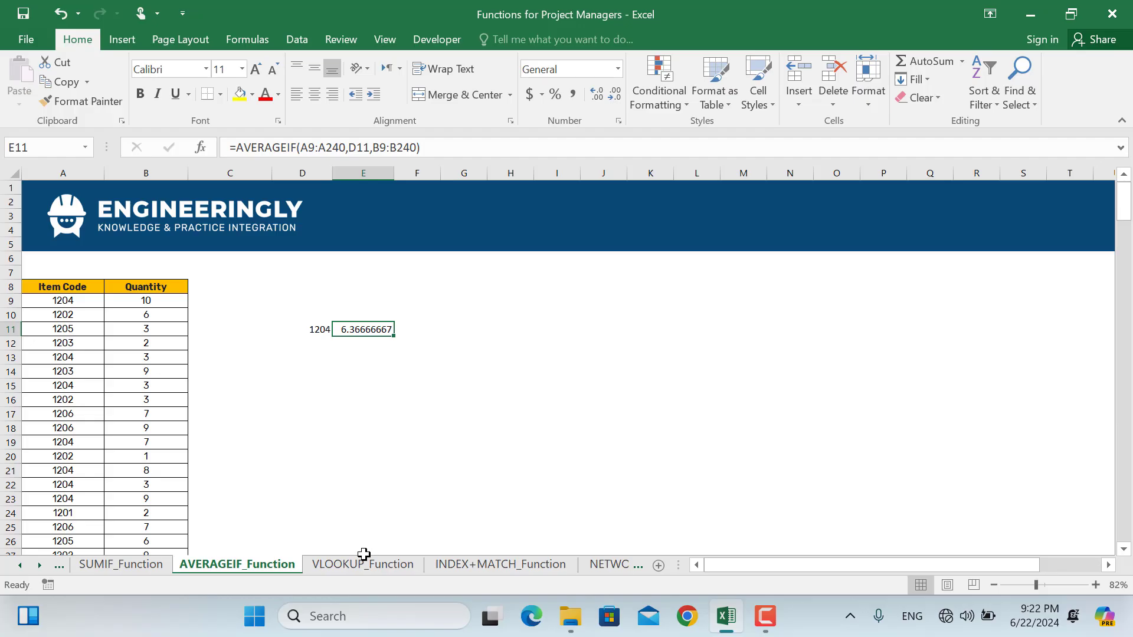
click(361, 565)
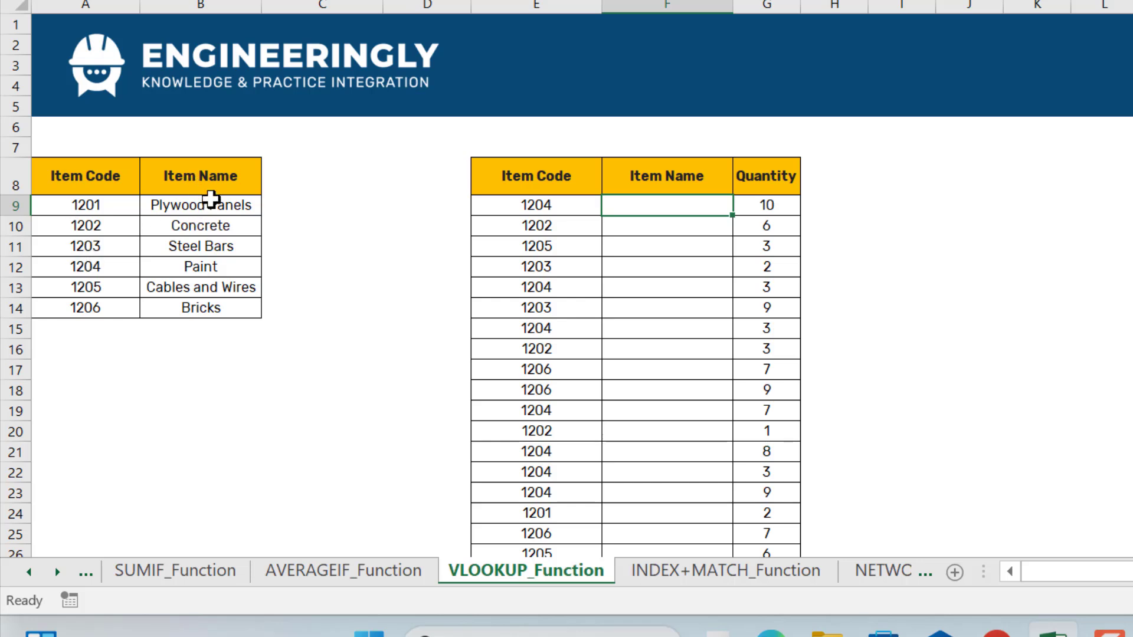
Step: Enter a VLOOKUP formula in F9 that looks up E9 in $A$8:$B$14 and returns column 2 with FALSE for an exact match
scroll(615, 316, down, 5)
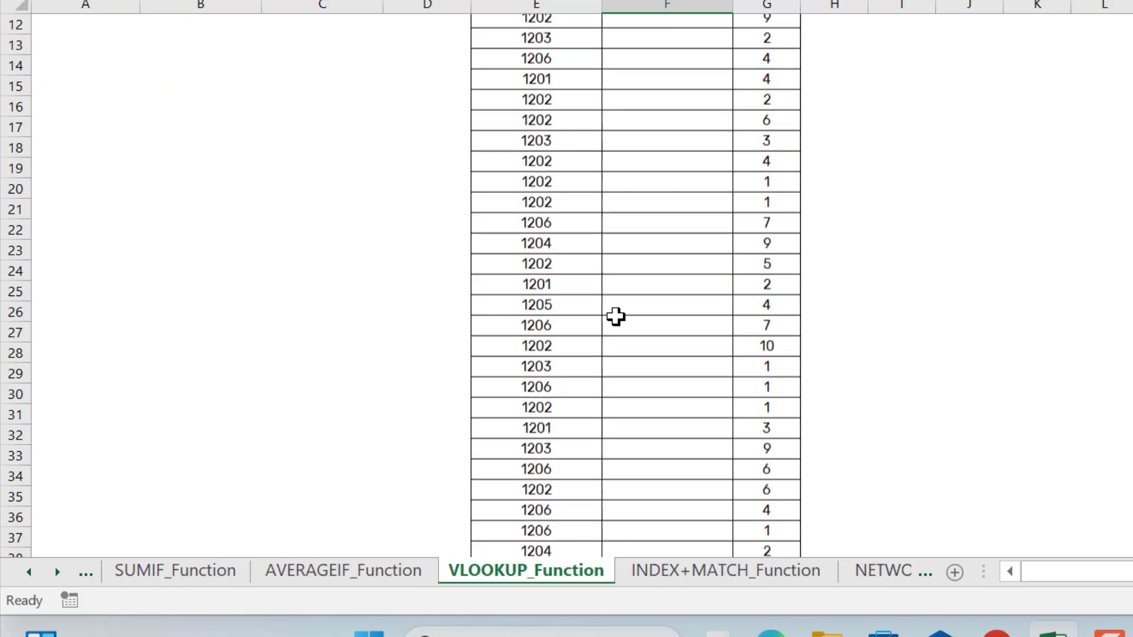
scroll(615, 317, down, 6)
scroll(615, 316, up, 10)
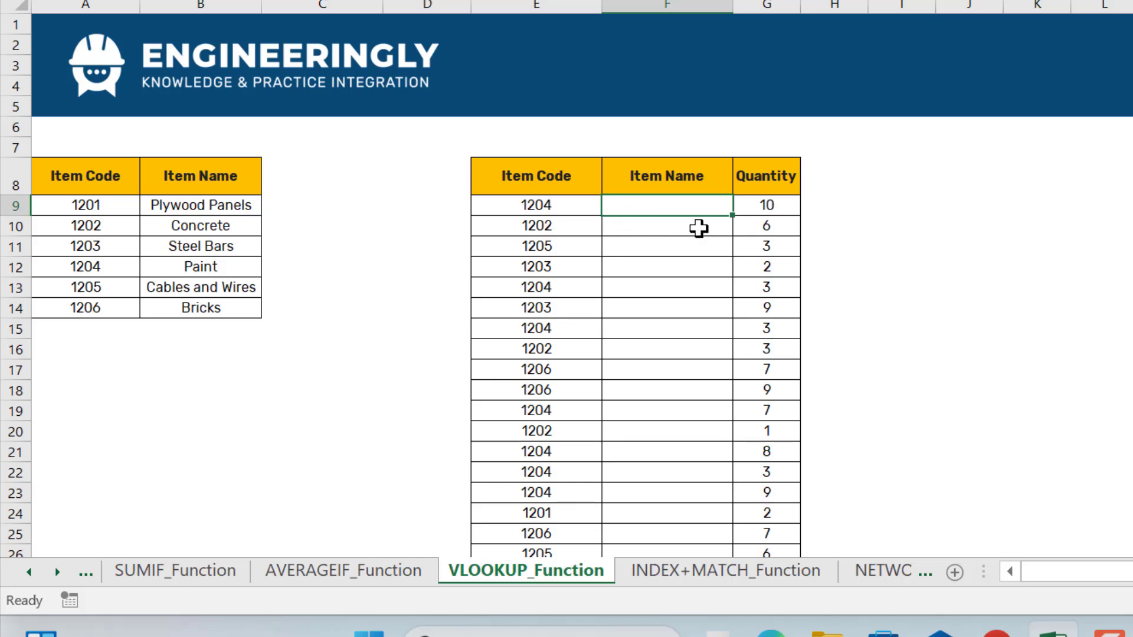
scroll(698, 229, down, 8)
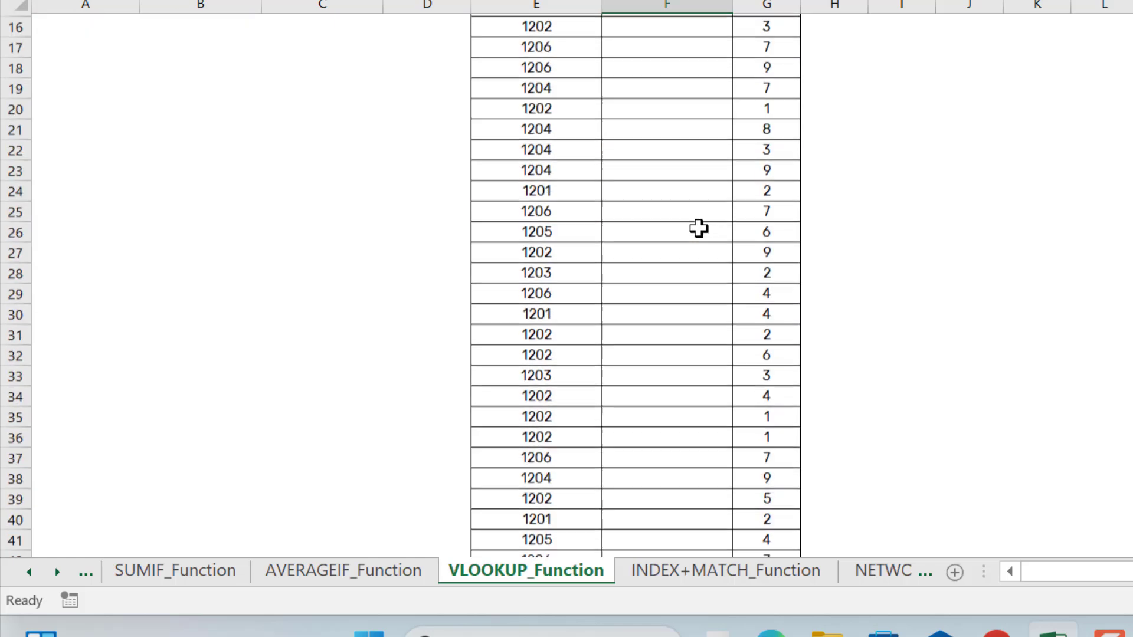
scroll(698, 228, up, 8)
scroll(698, 228, down, 1)
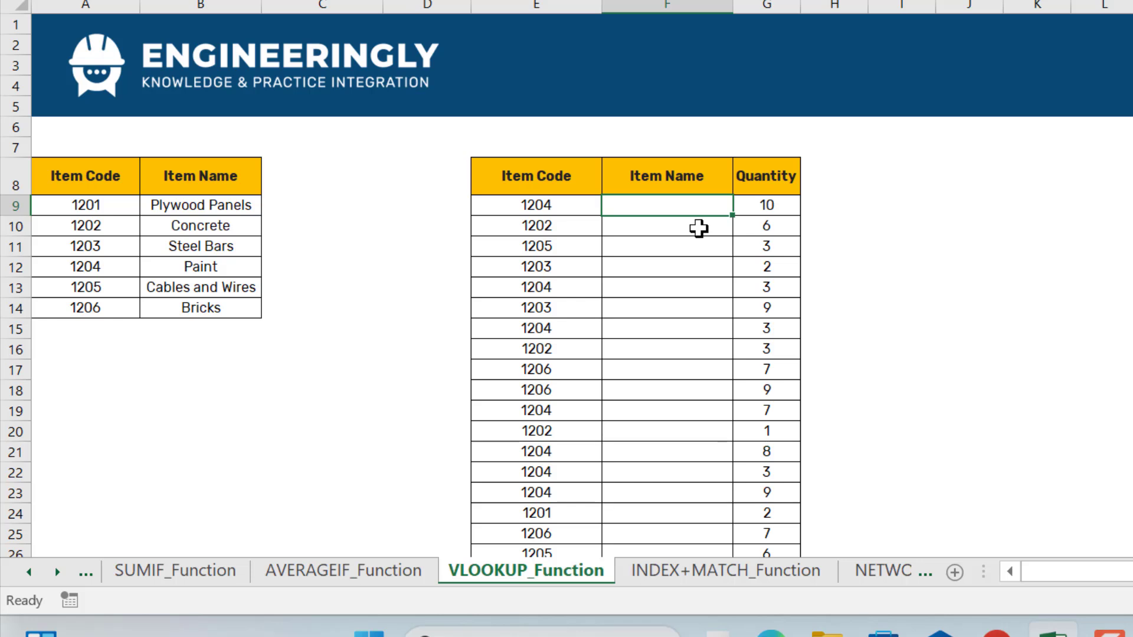
text(=)
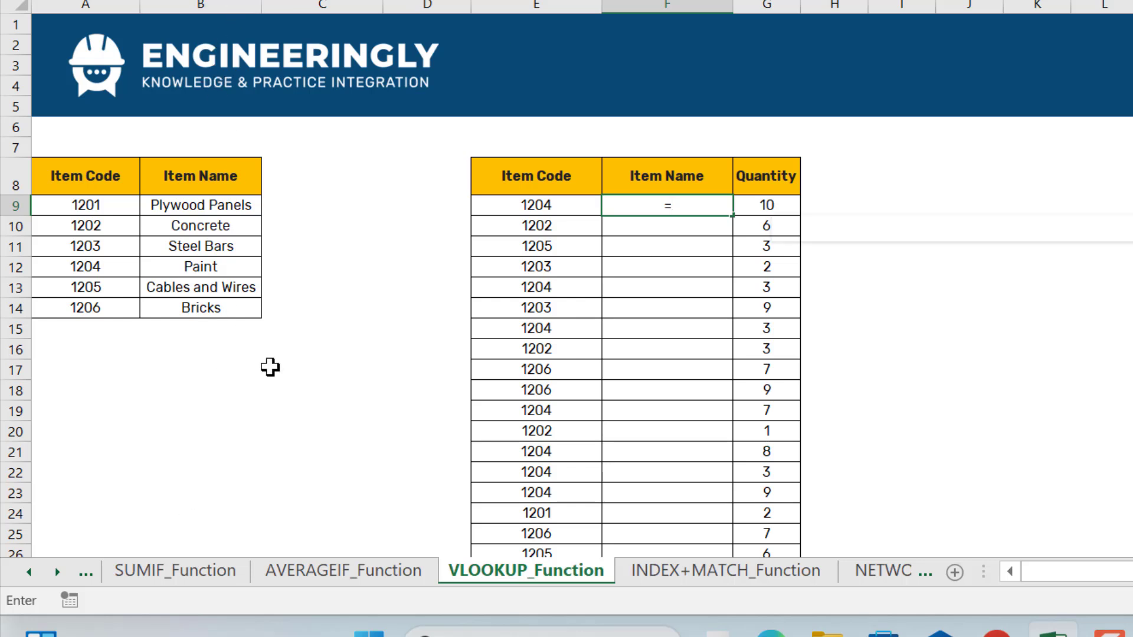
text(vlookup()
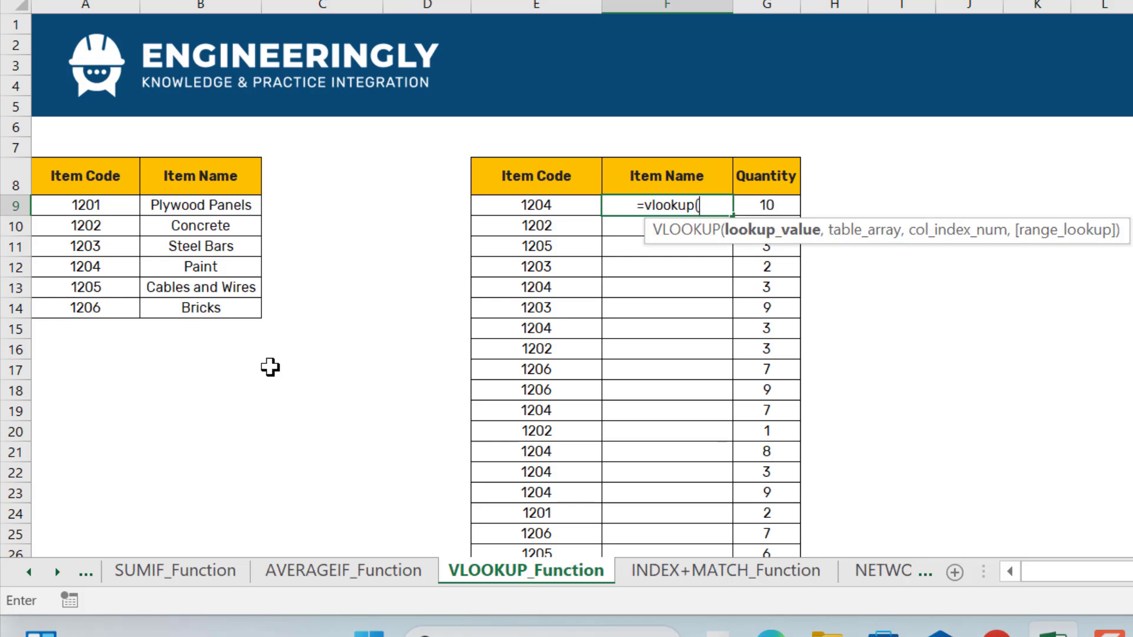
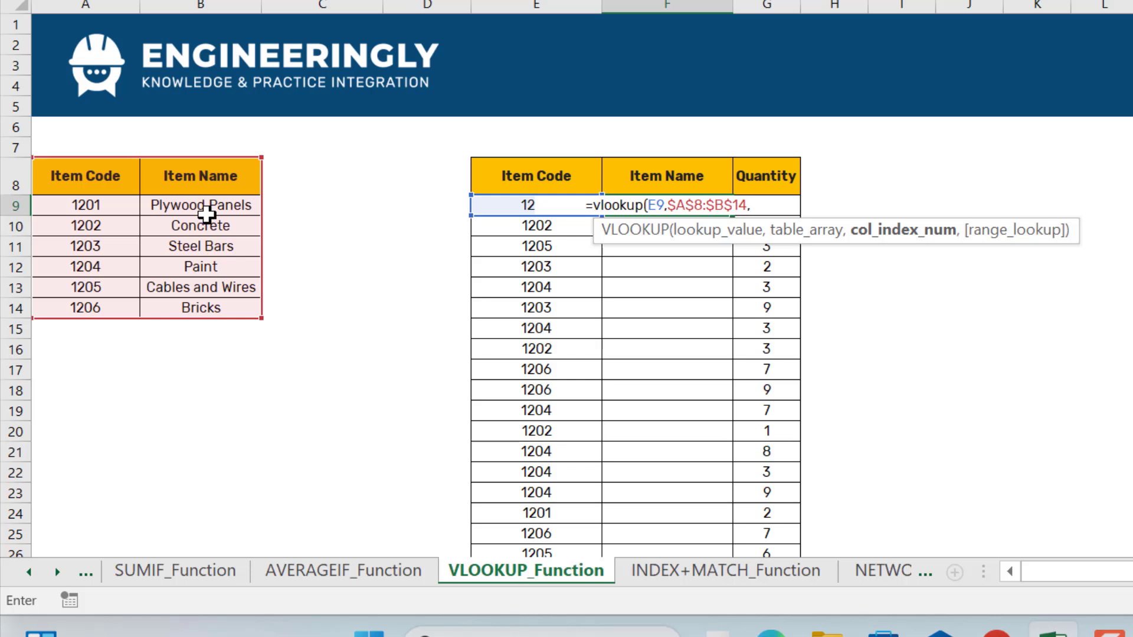
text(2)
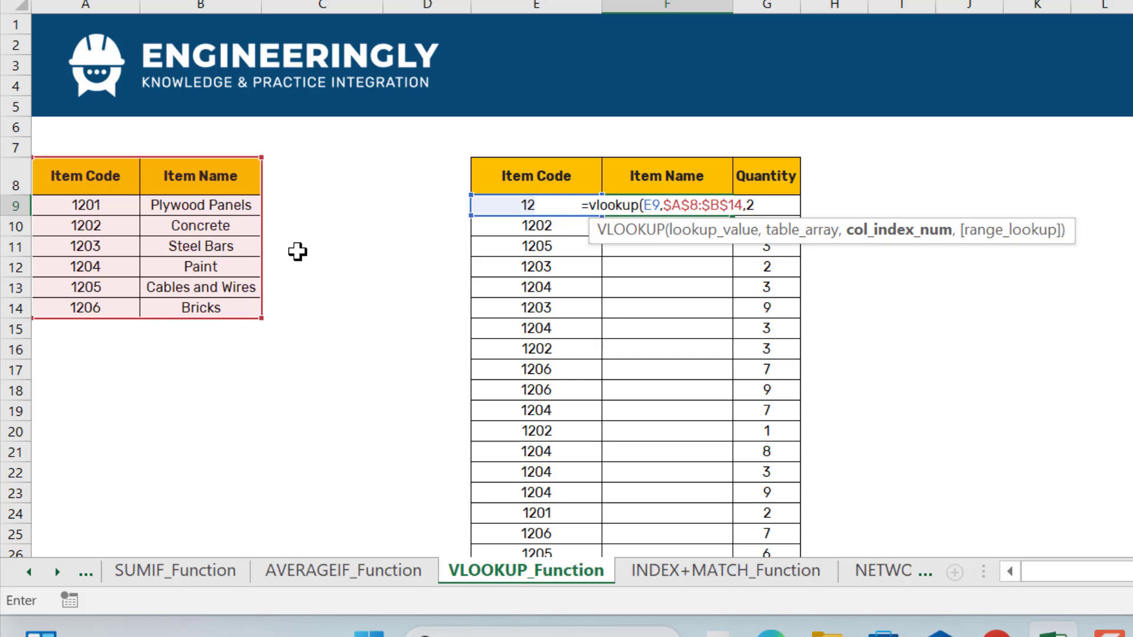
text(,)
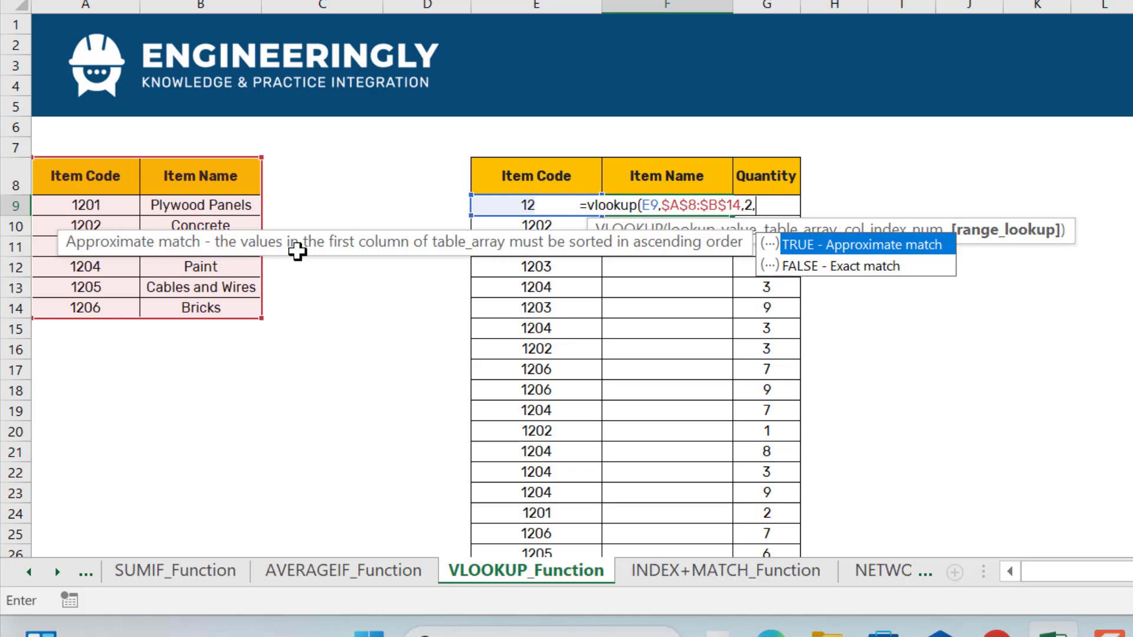
text(false)
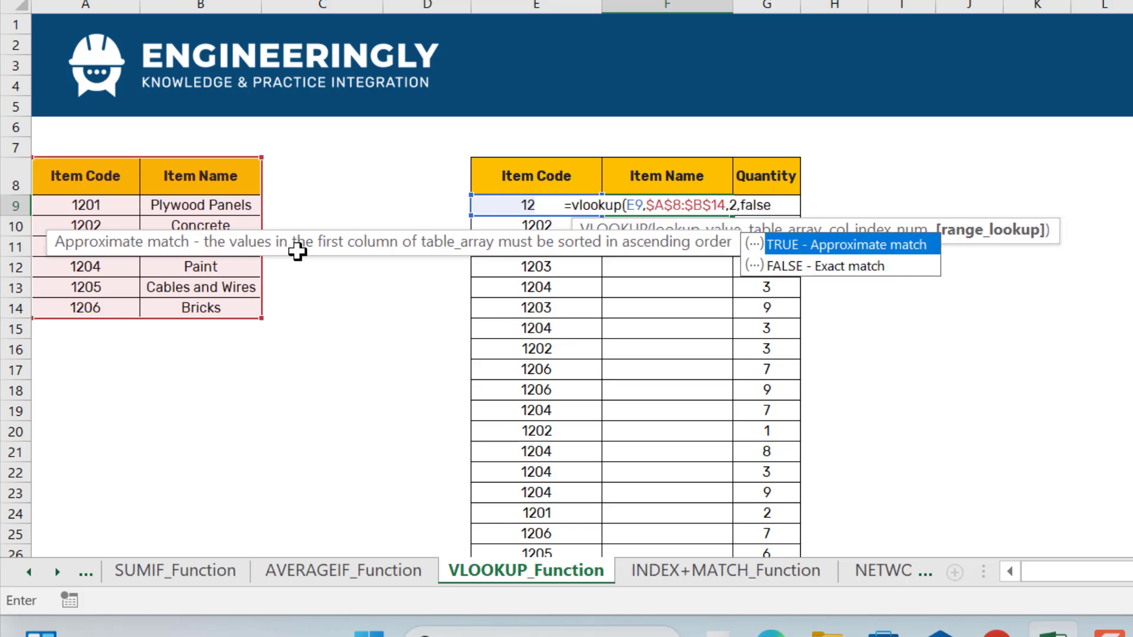
key(Return)
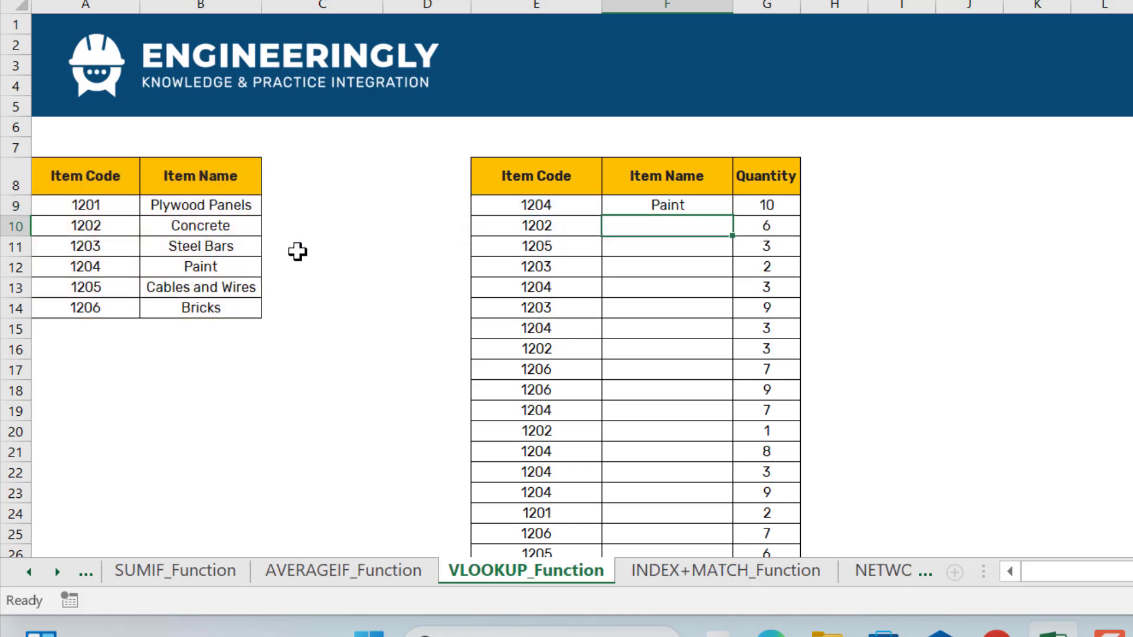
Step: Fill the VLOOKUP formula from F9 down the Item Name column of the quantity table
click(681, 206)
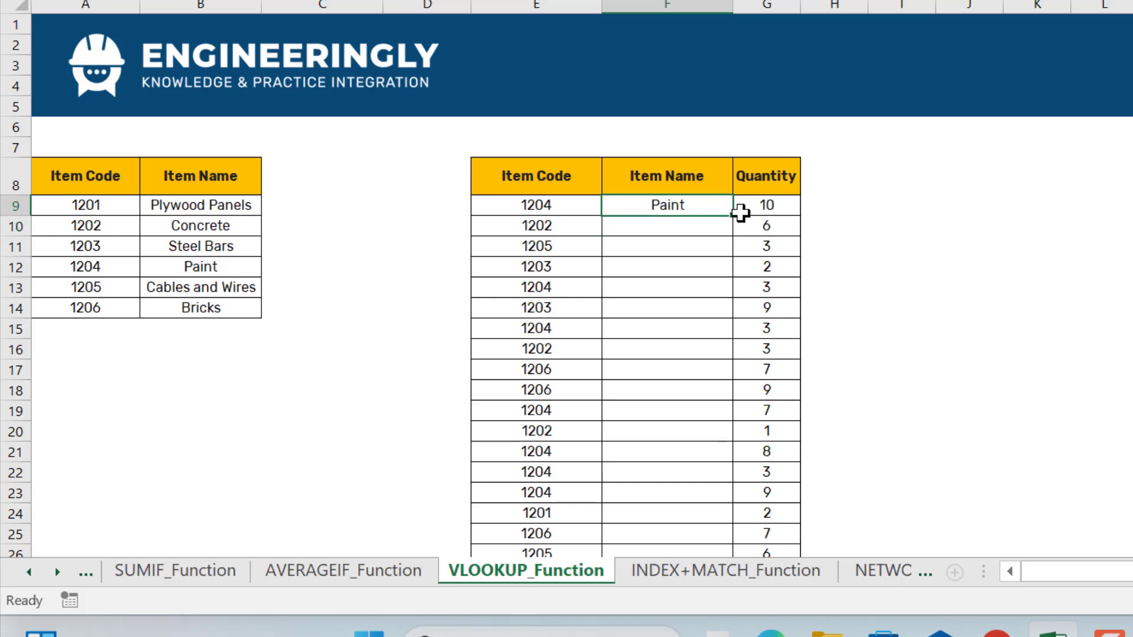
double_click(732, 215)
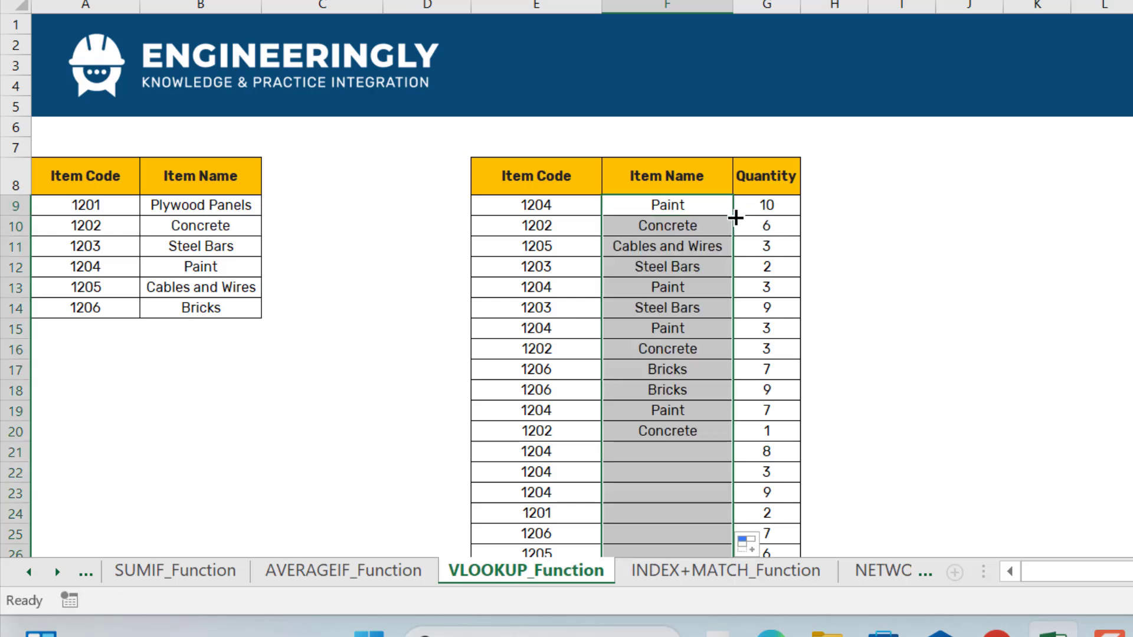
click(667, 211)
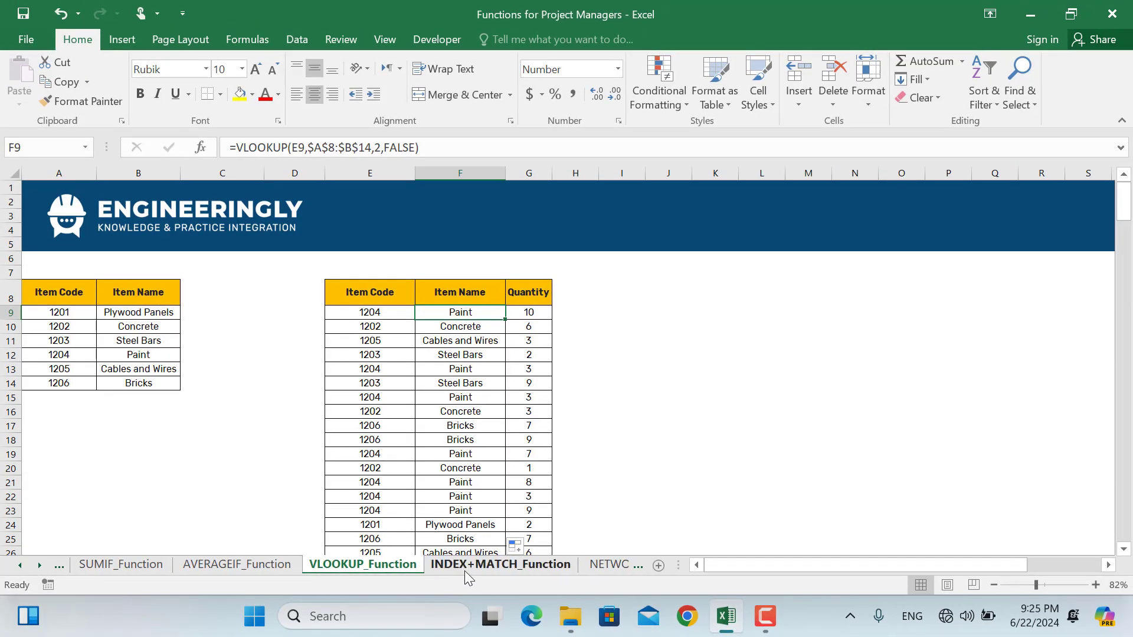
Step: On the INDEX+MATCH_Function sheet, test the lookup by setting the month in F9 to January and to February
click(468, 568)
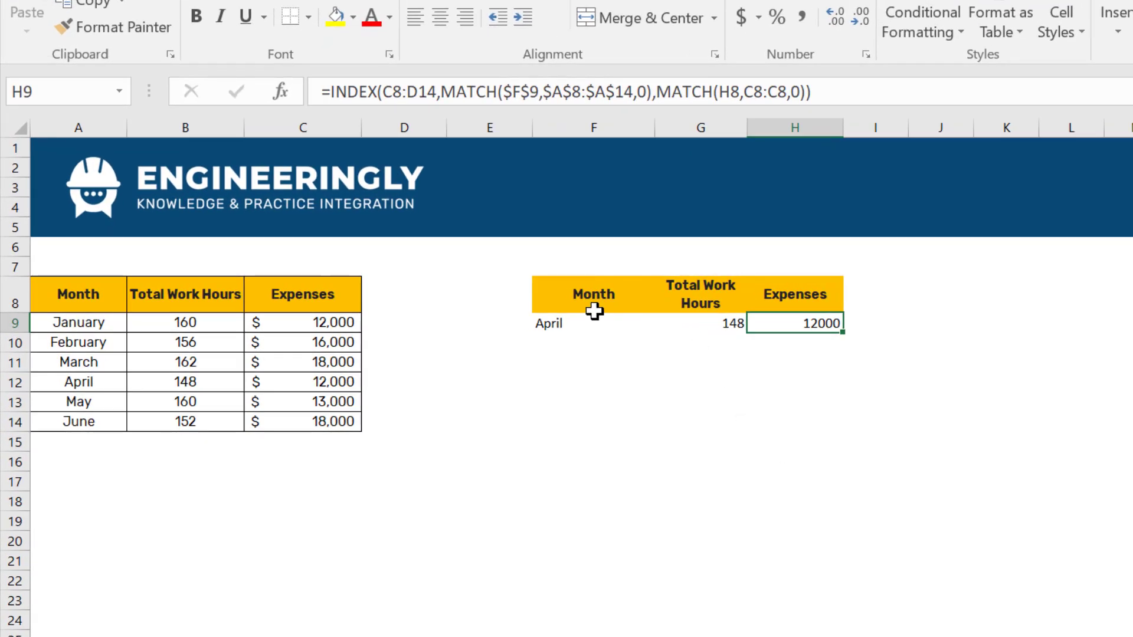
click(561, 328)
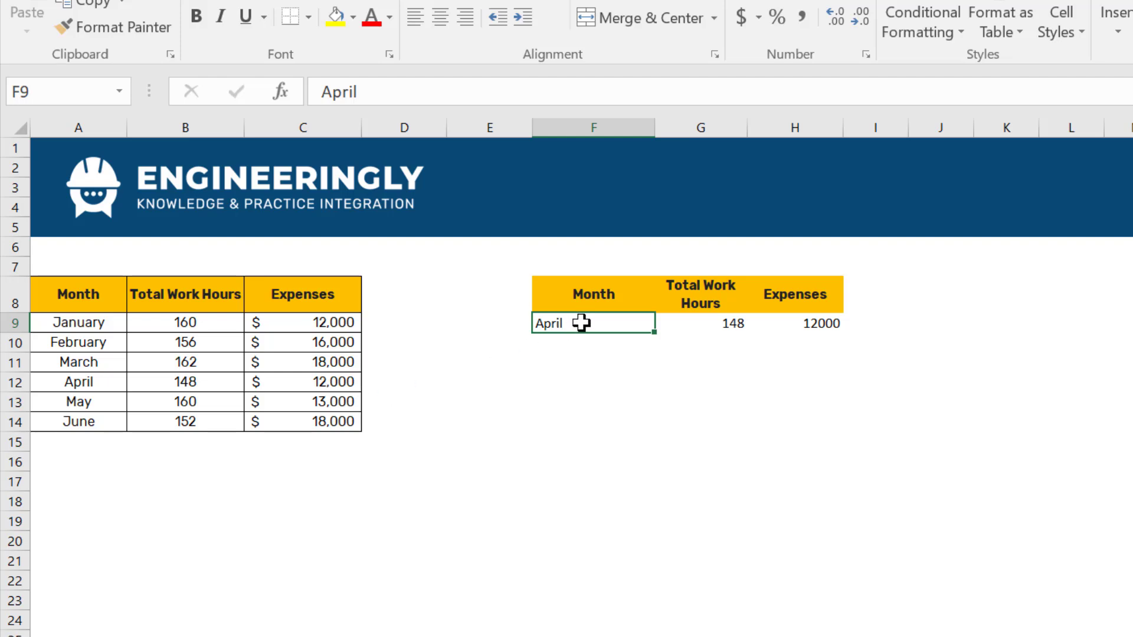
text(January)
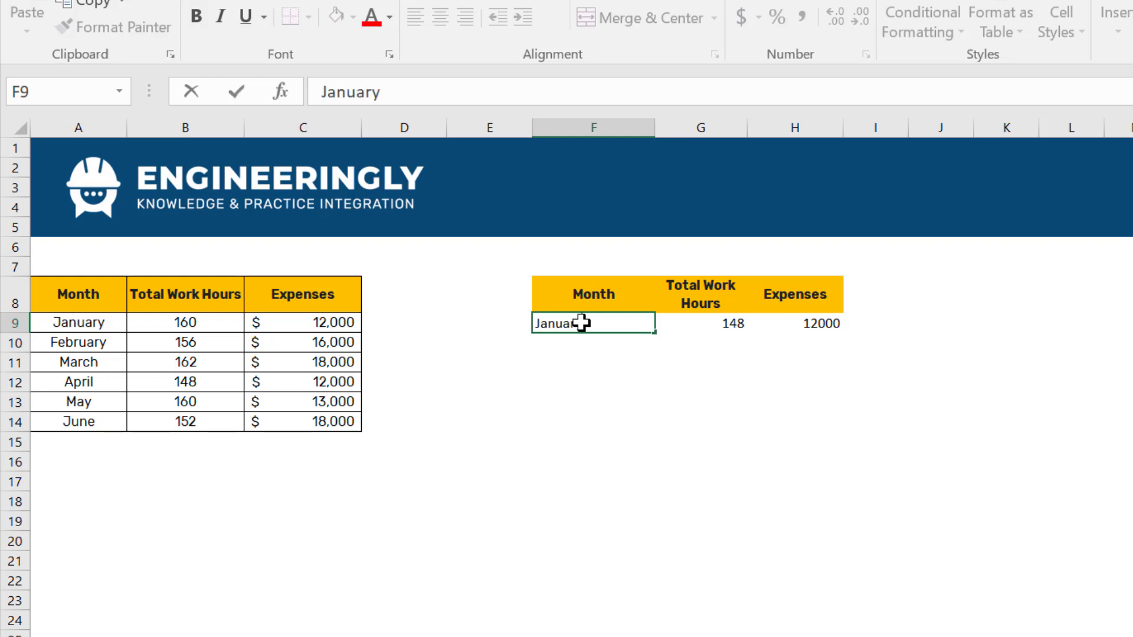
key(Return)
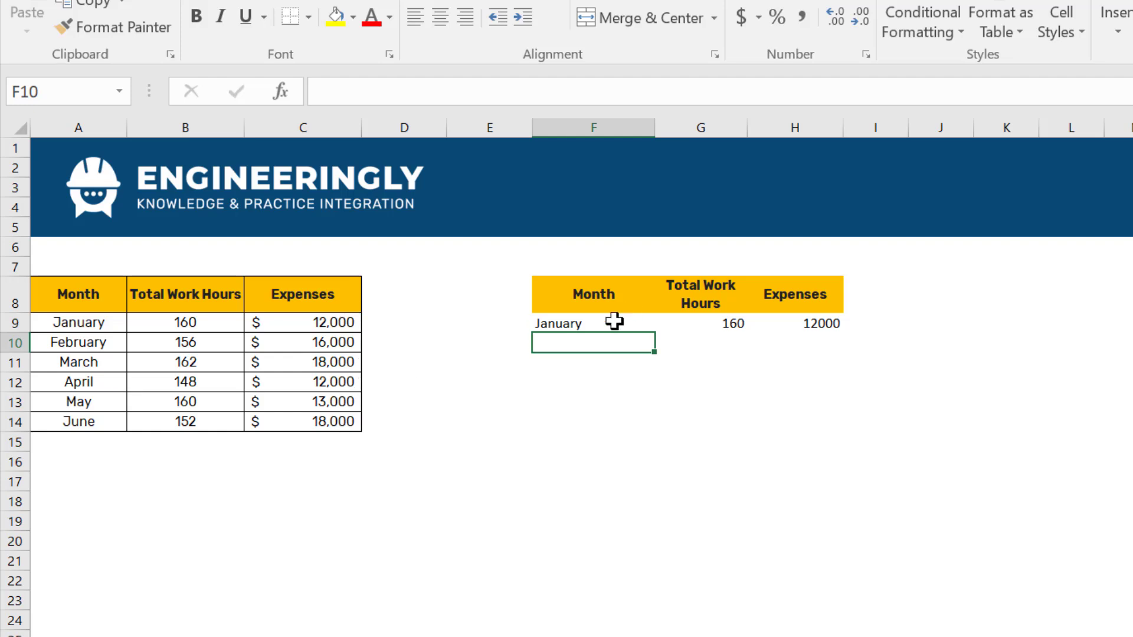
click(588, 322)
text(February)
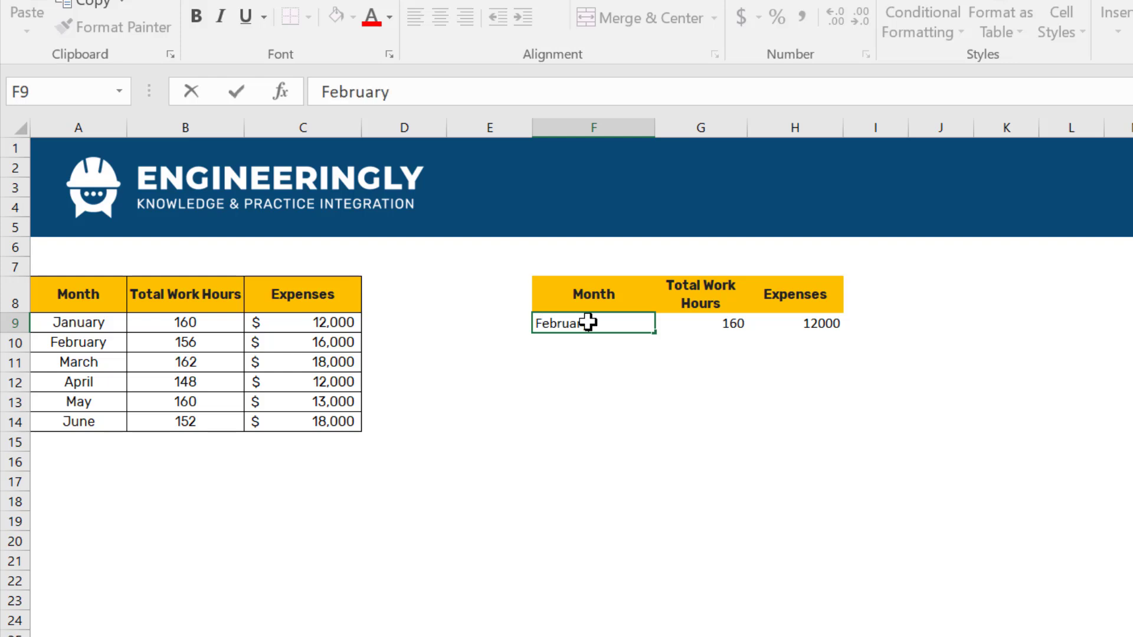
key(Return)
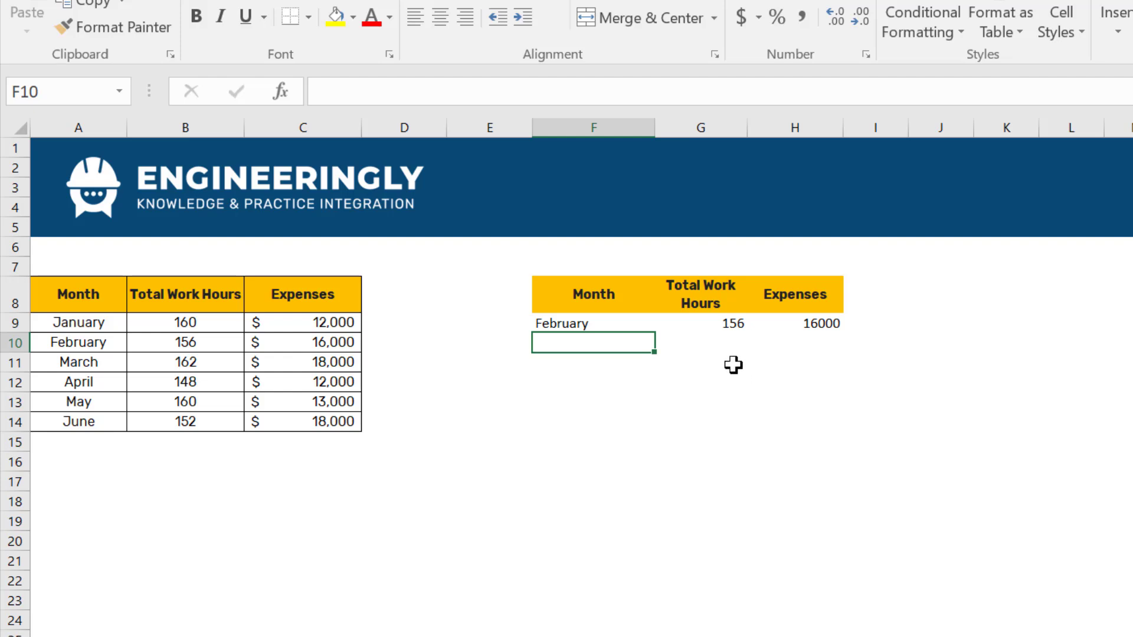
Step: Clear the existing Total Work Hours and Expenses formulas in G9:H9
click(711, 324)
shift+click(762, 329)
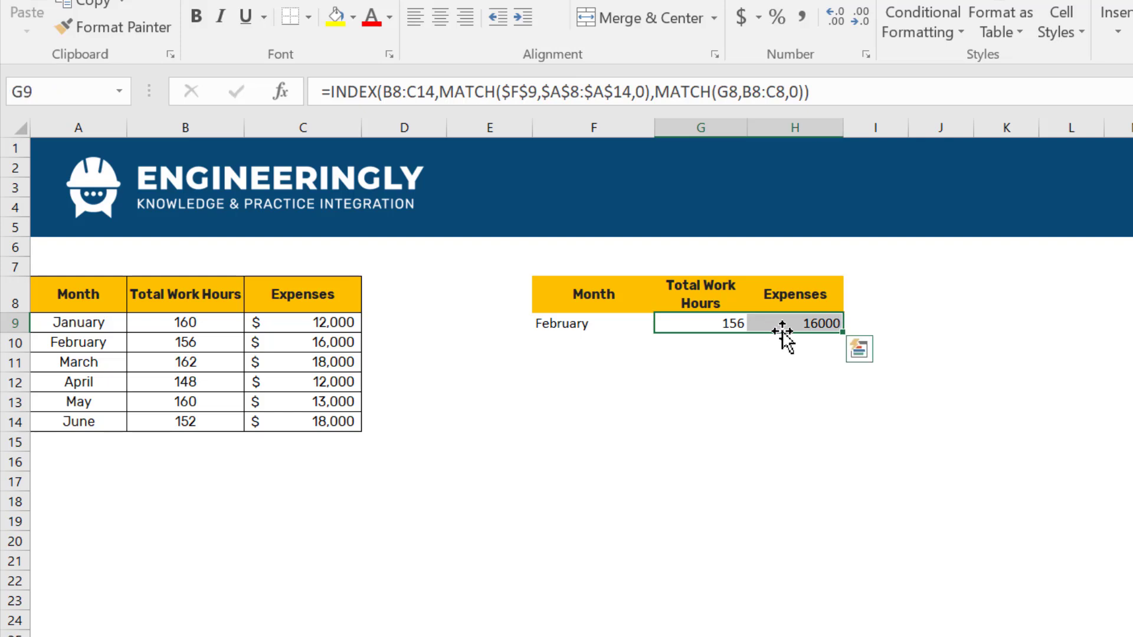
key(Delete)
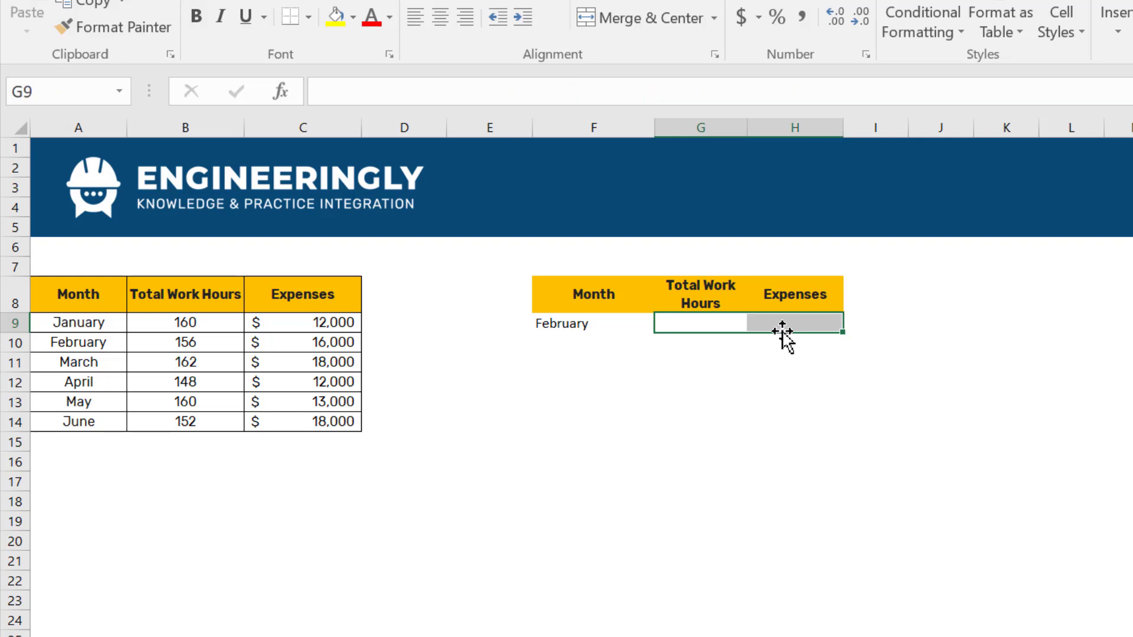
Step: Start an INDEX formula in G9 with the absolute range $B$8:$C$14 as its array
click(704, 319)
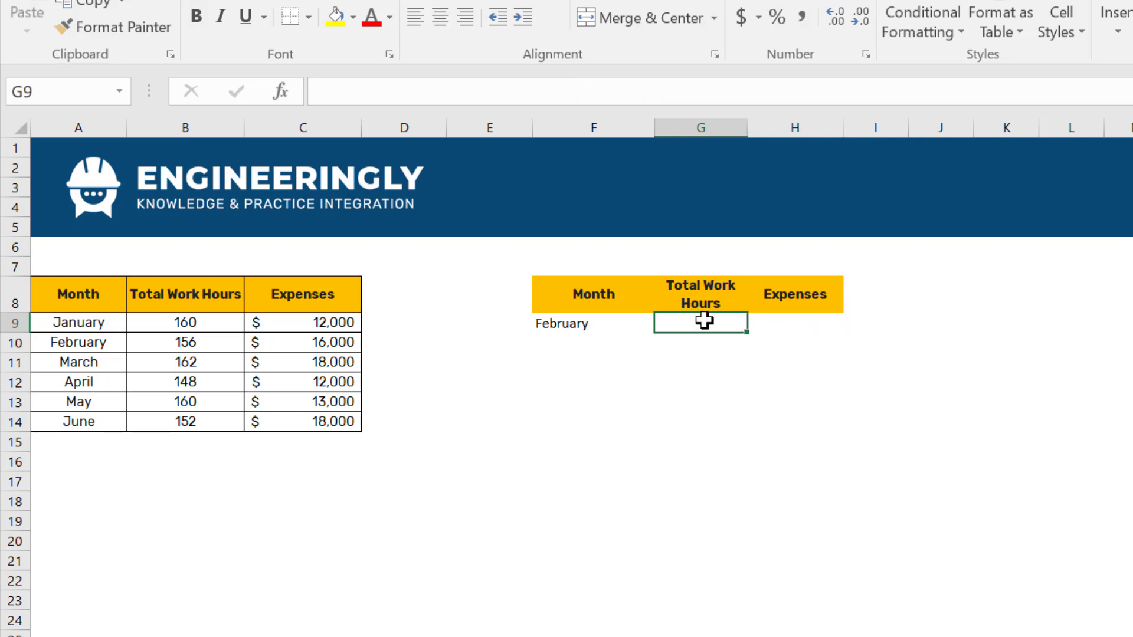
text(=)
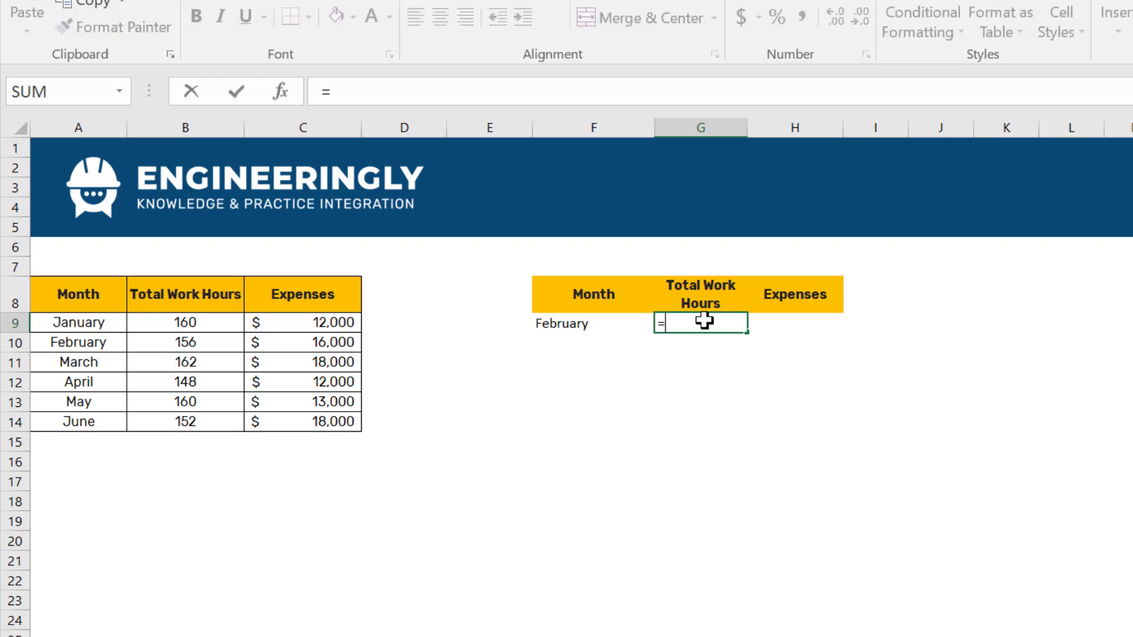
text(index)
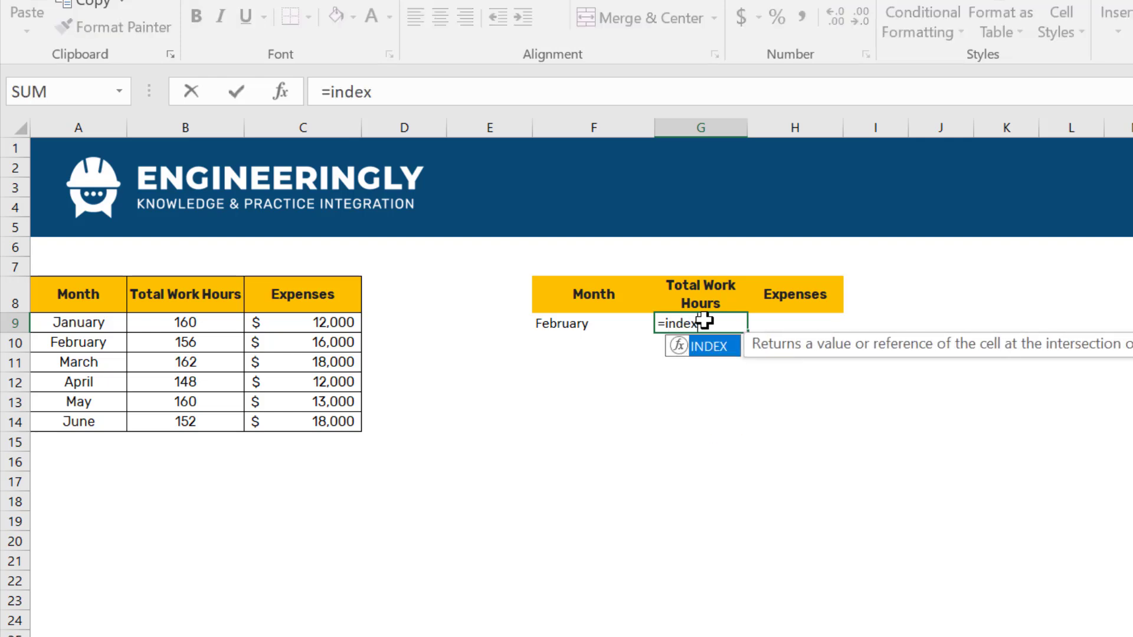
text(()
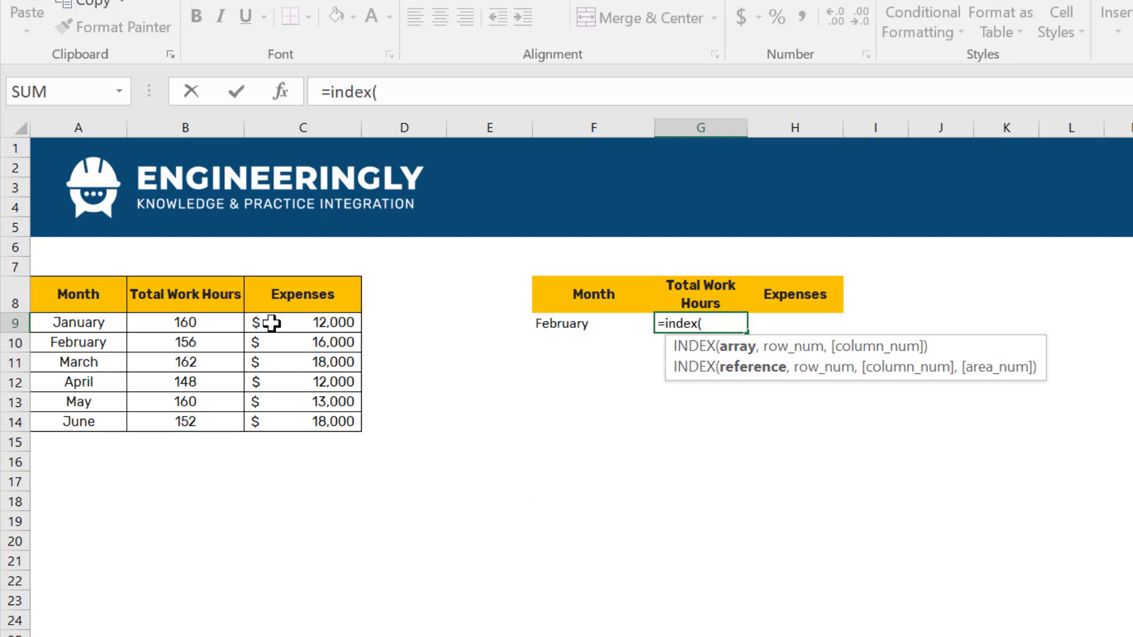
drag(167, 295, 317, 429)
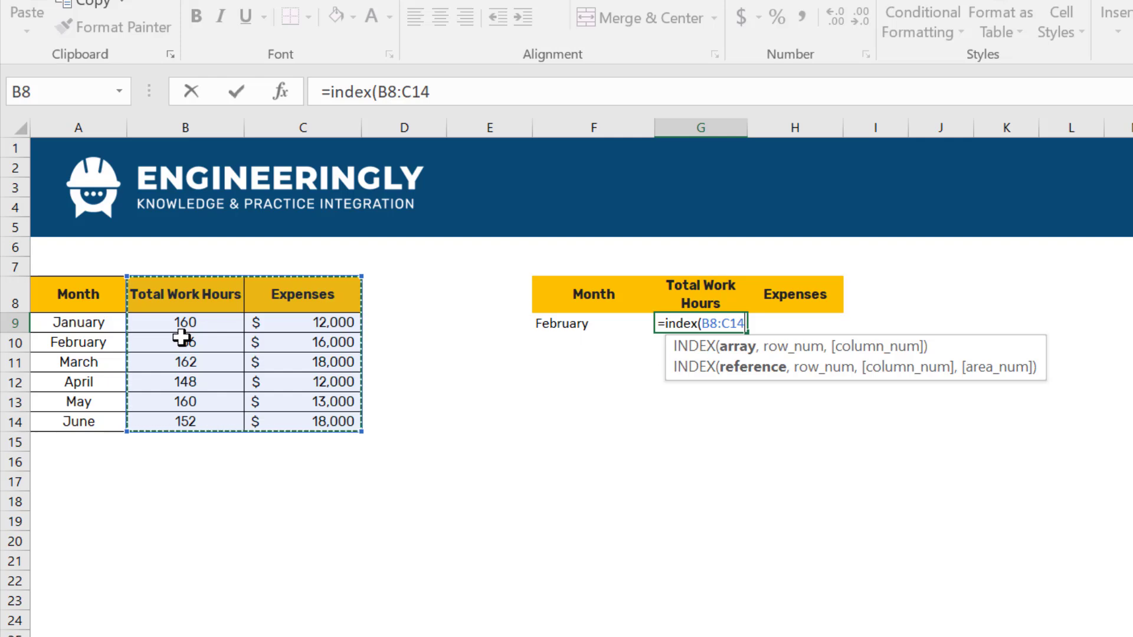
key(F4)
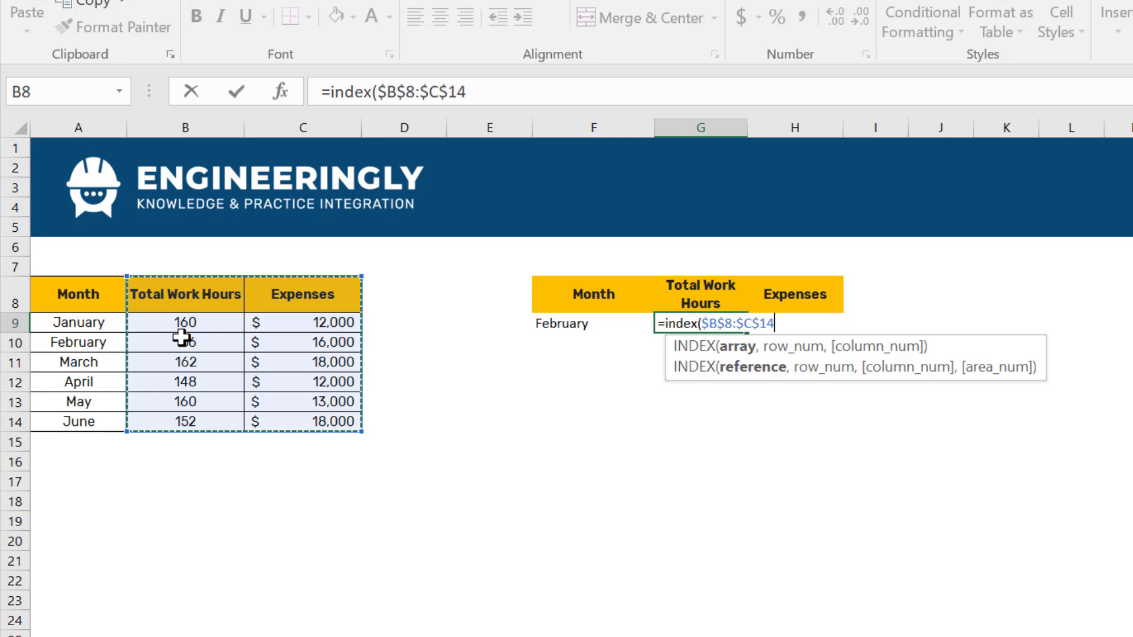
text(,)
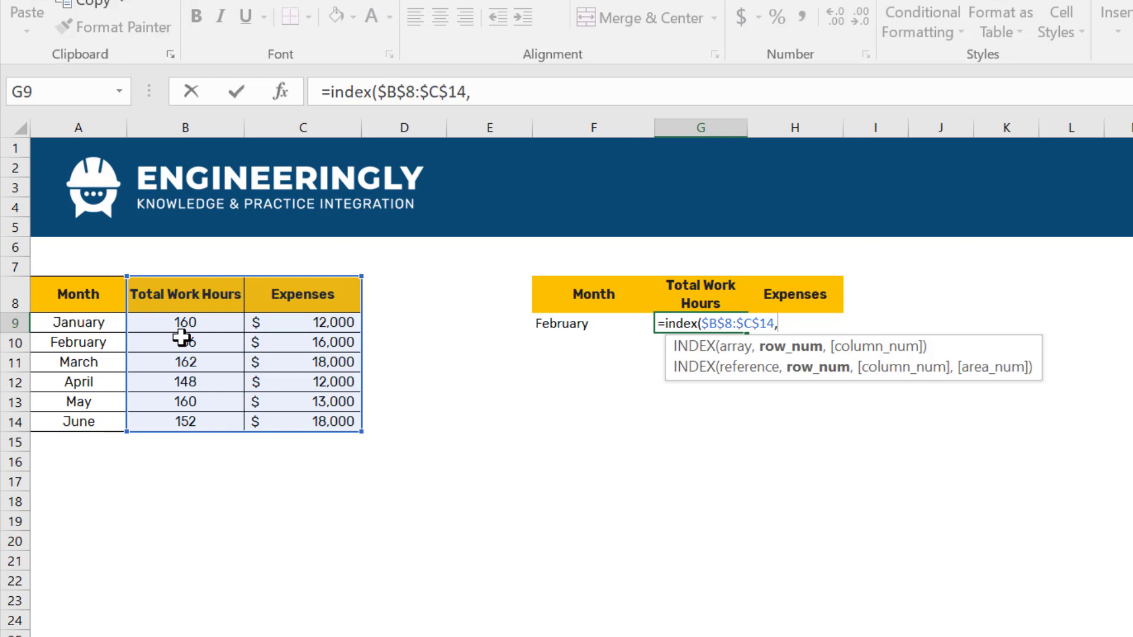
Step: Add MATCH($F$9,$A$8:$A$14,0) as the row number argument of the INDEX formula in G9
text(match)
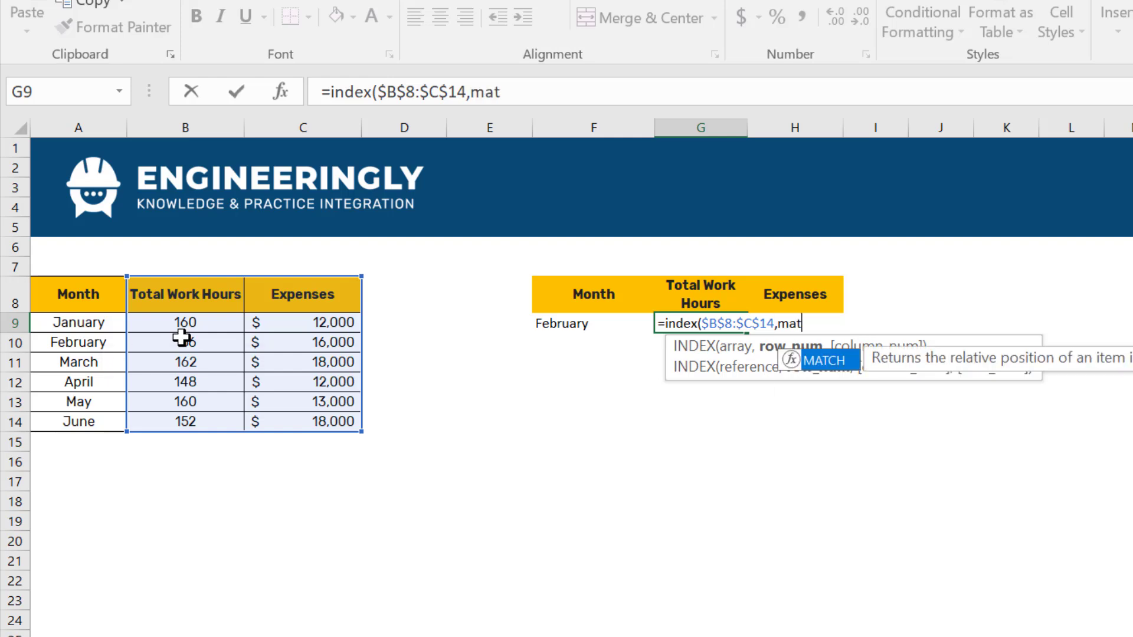
text(()
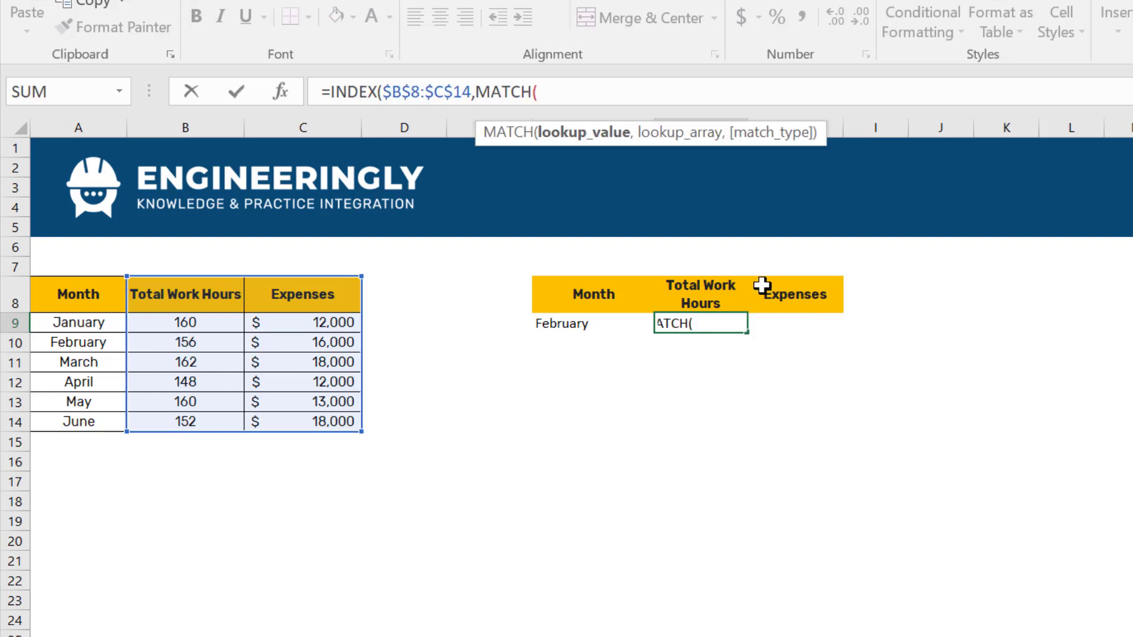
click(621, 322)
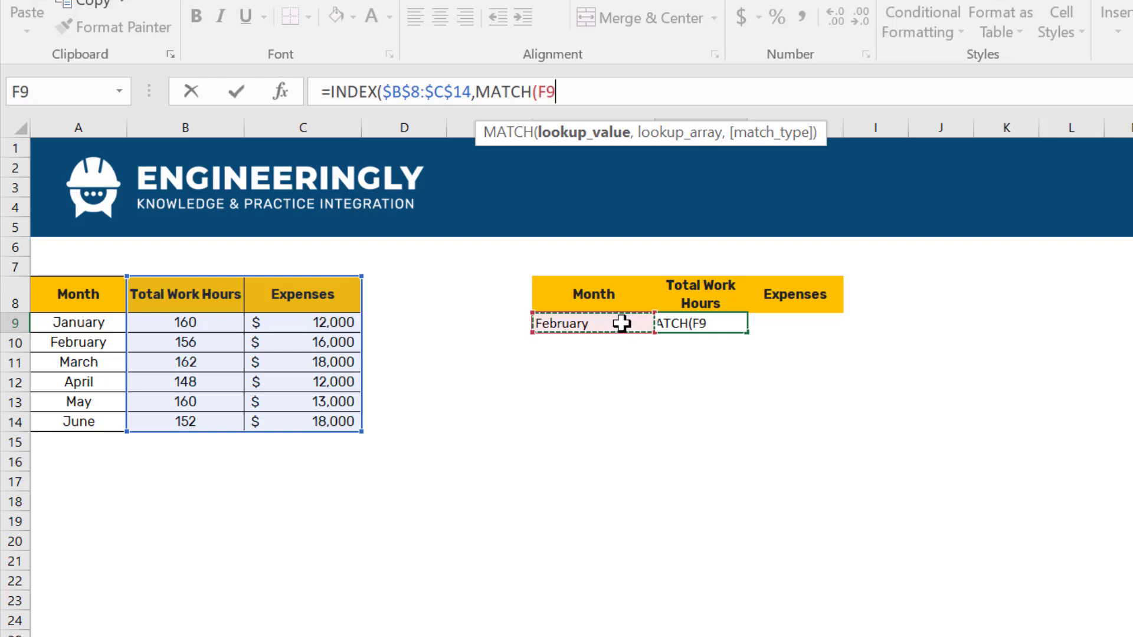
key(F4)
text(,)
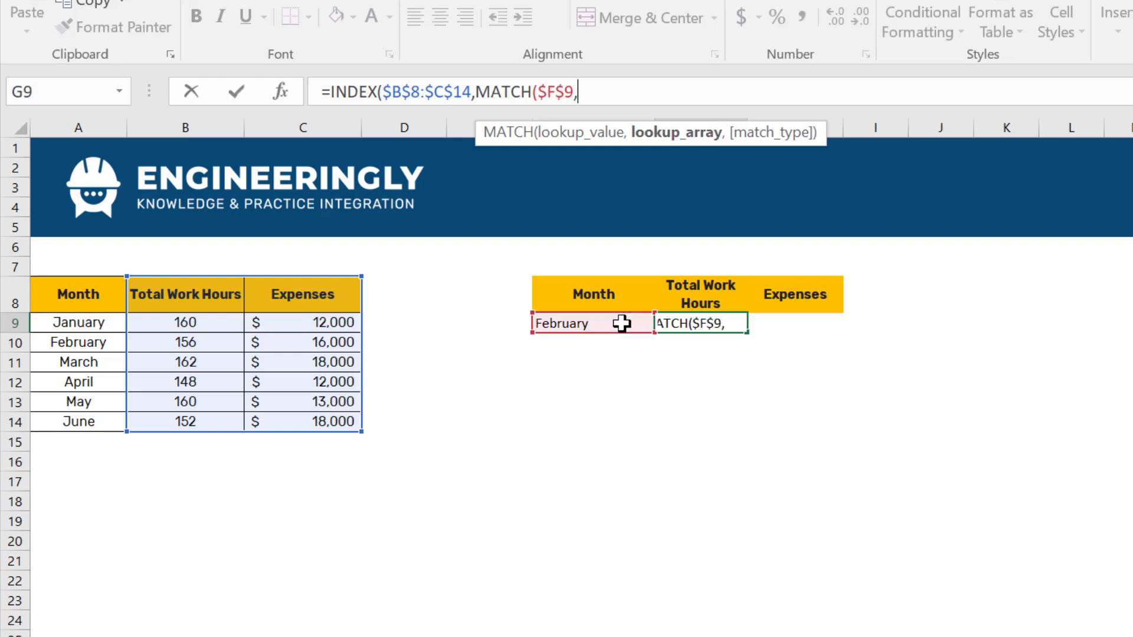
drag(93, 291, 94, 425)
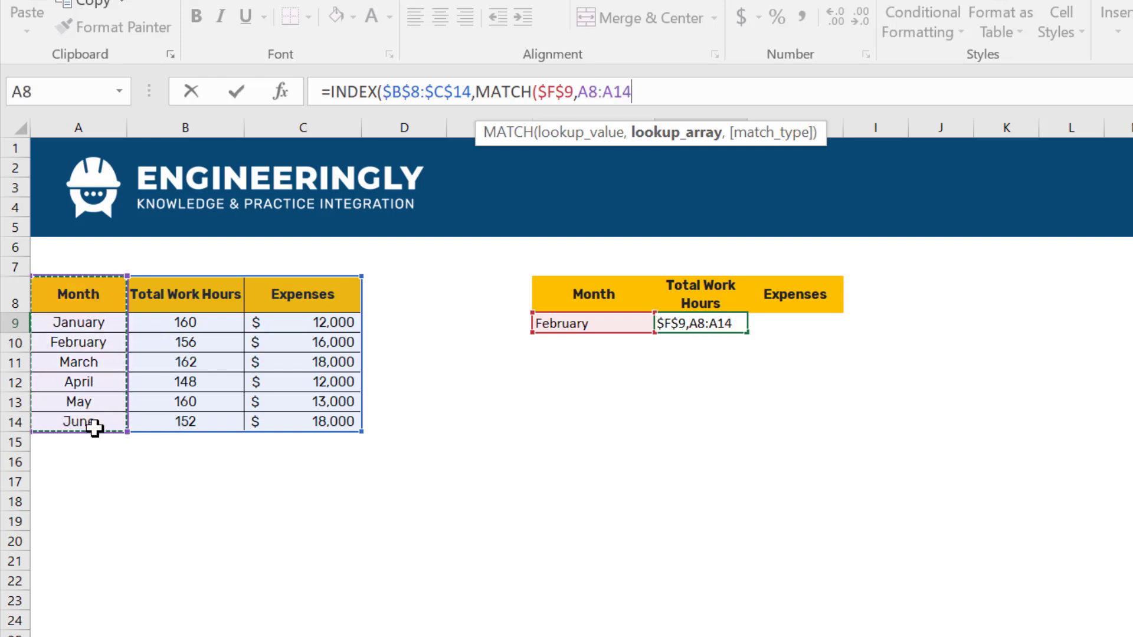
key(F4)
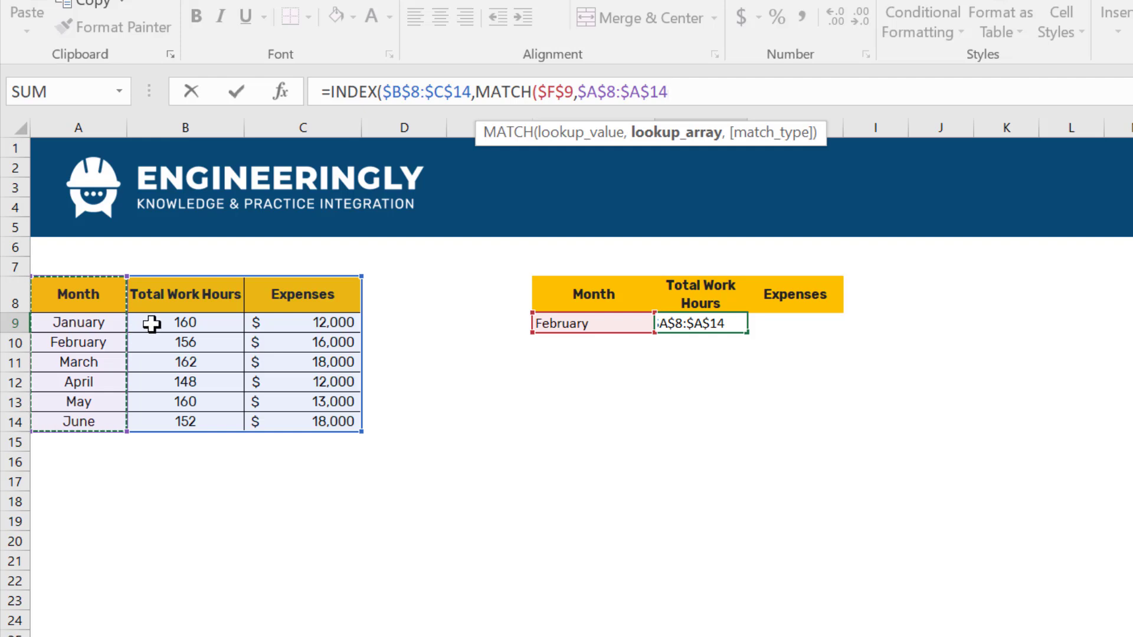
text(,0)
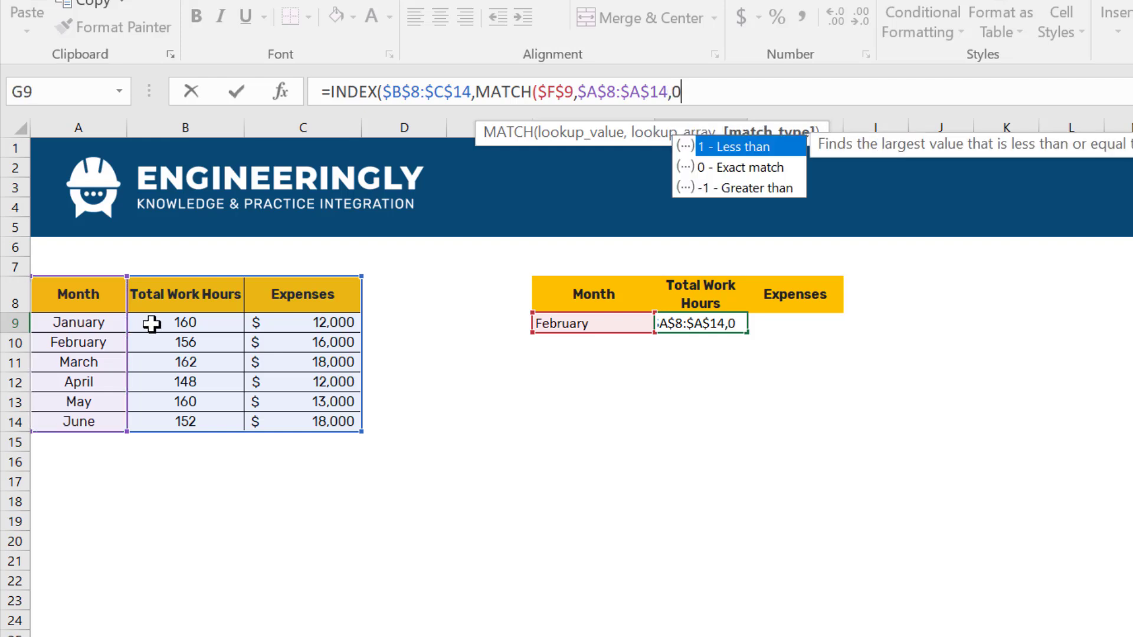
text(),)
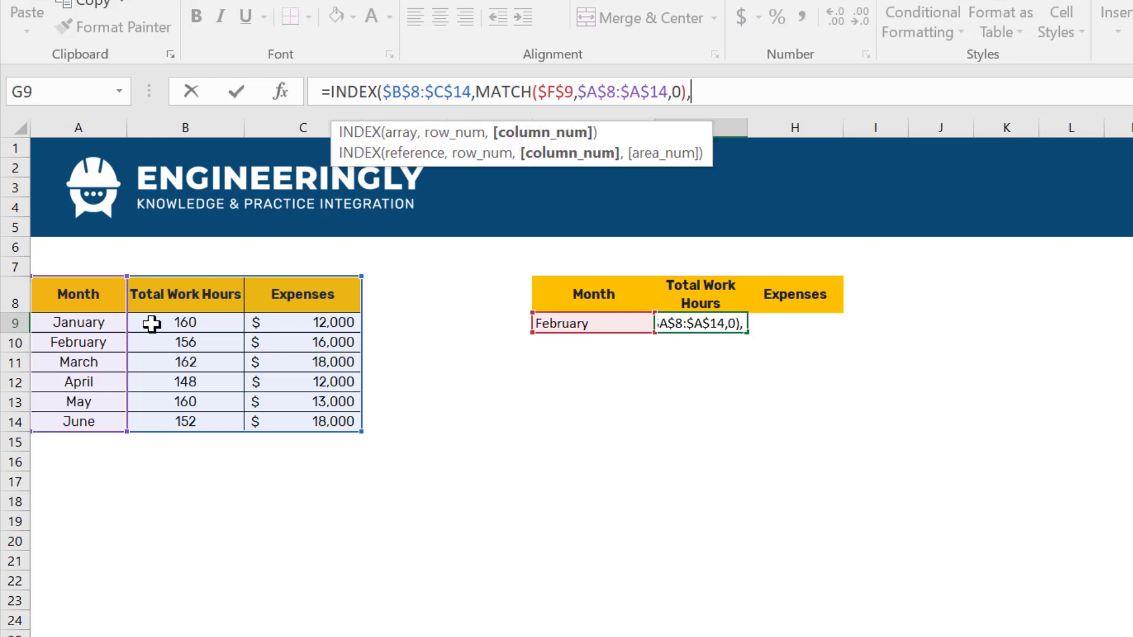
Step: Complete the G9 INDEX formula with MATCH(G8,$B$8:$C$8,0) as the column number argument
text(match)
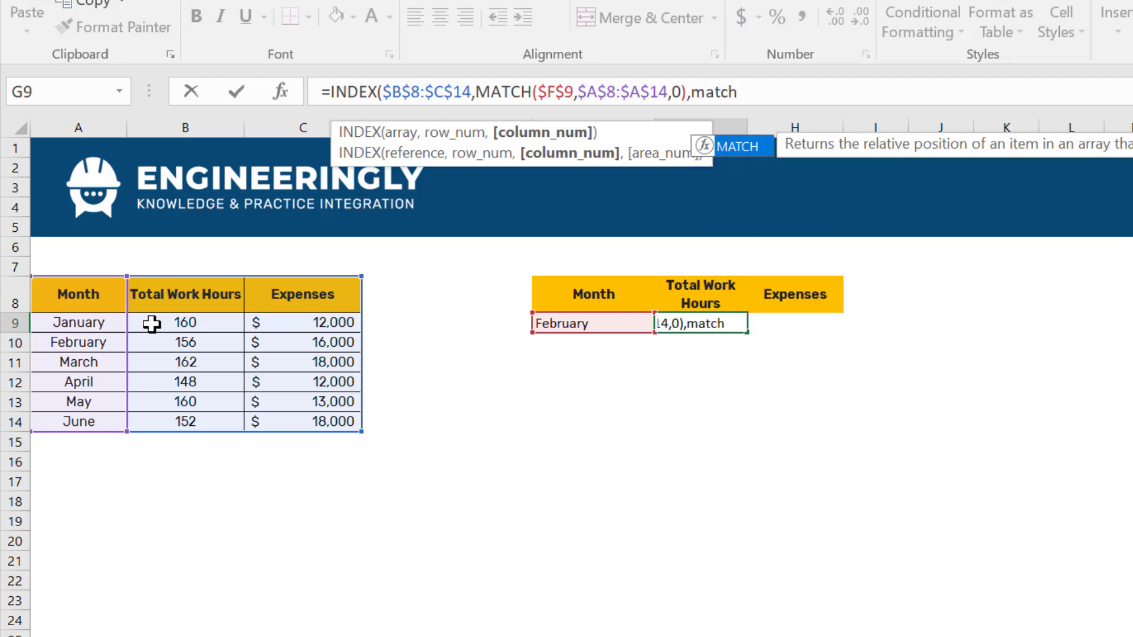
text(()
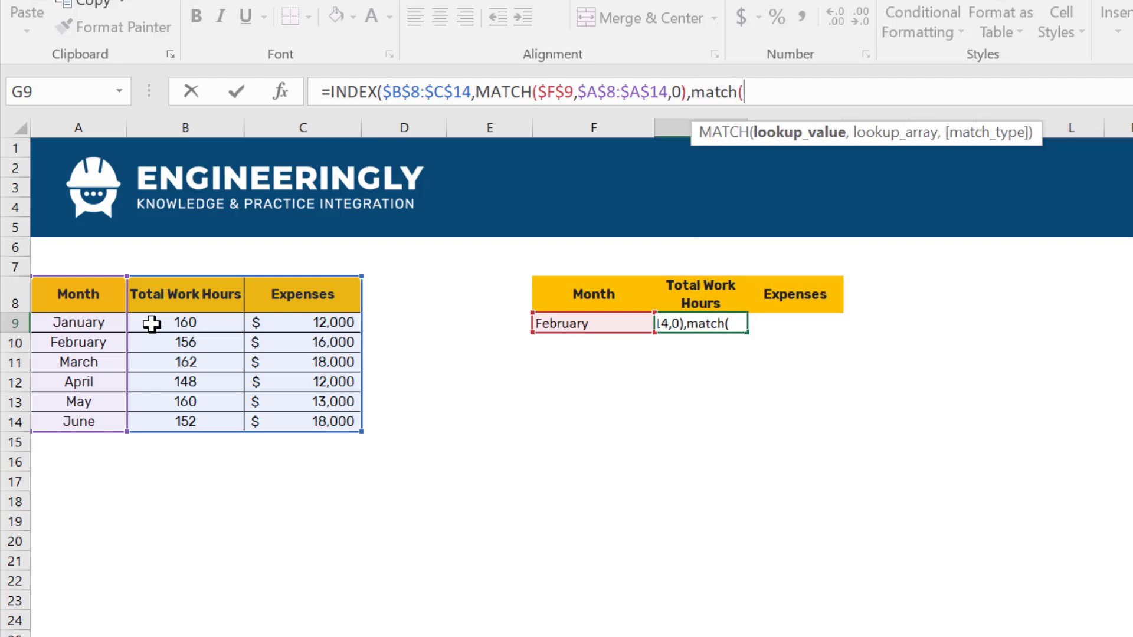
click(700, 292)
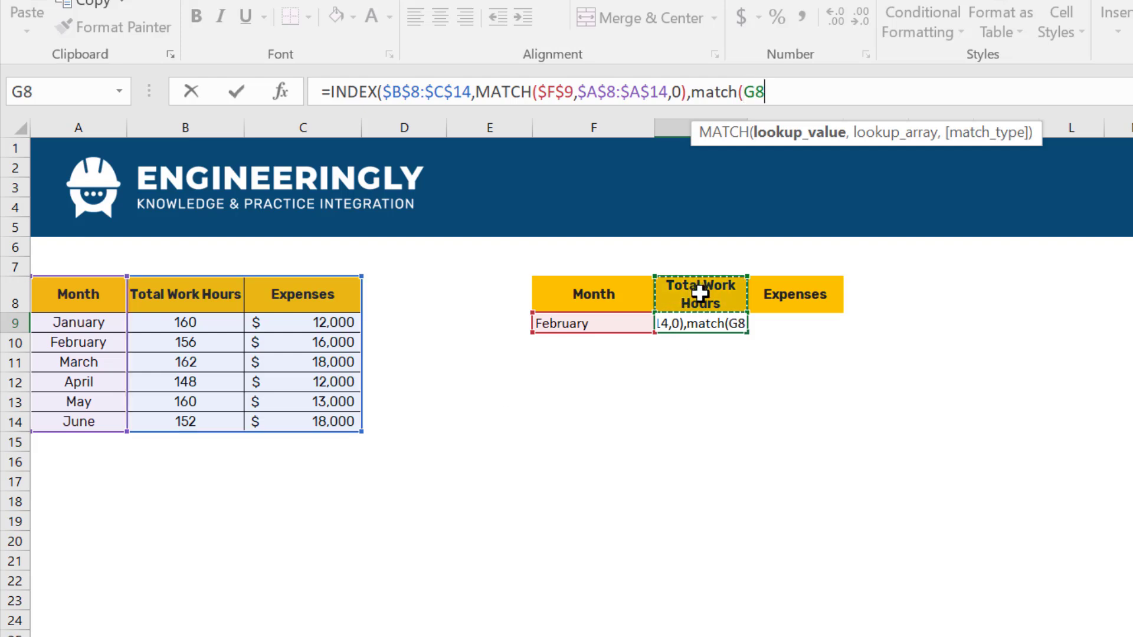
text(,)
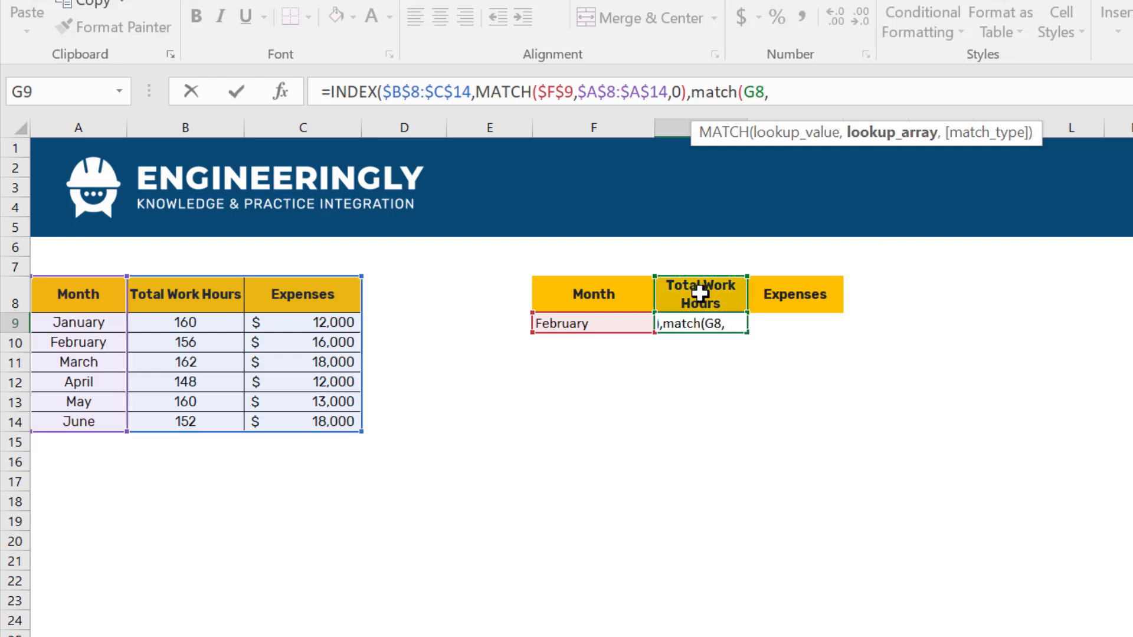
drag(180, 295, 294, 311)
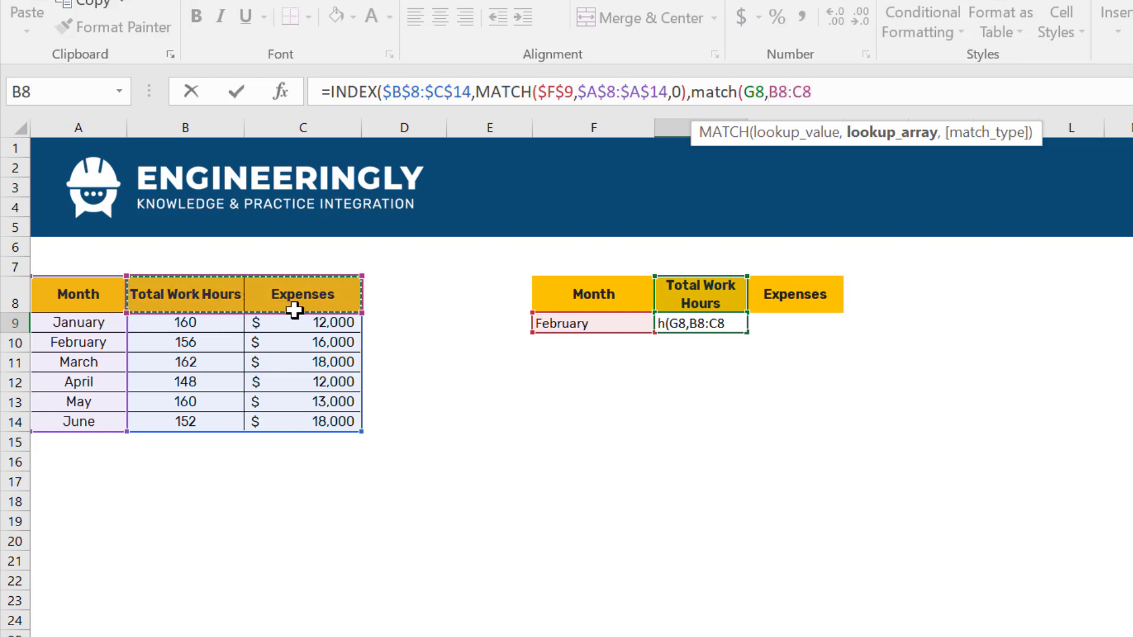
key(F4)
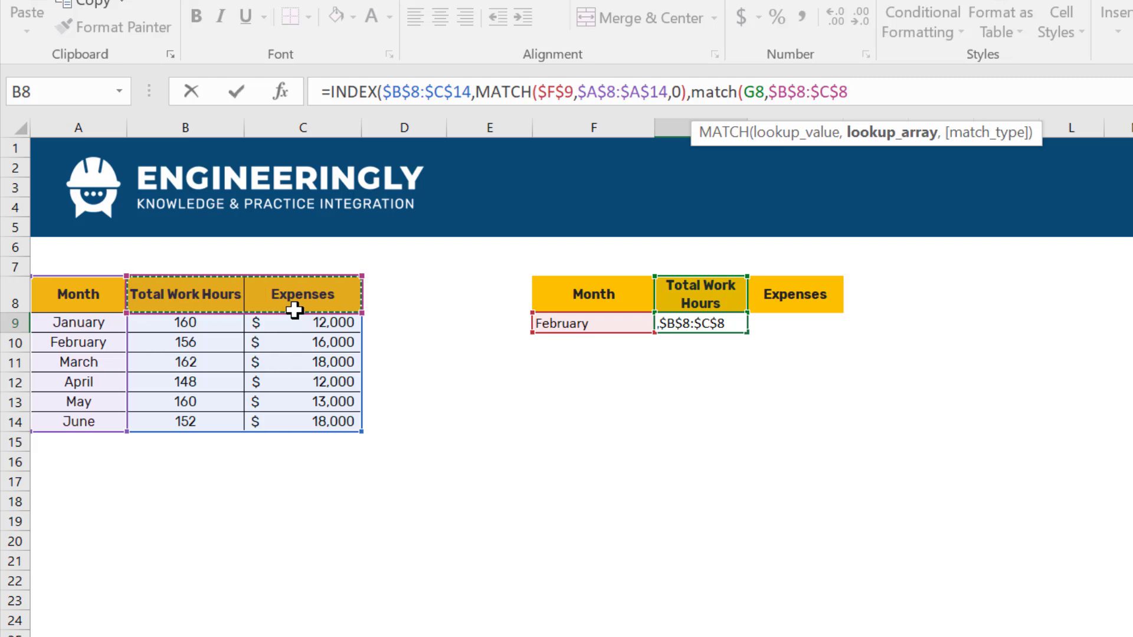
text(,0)))
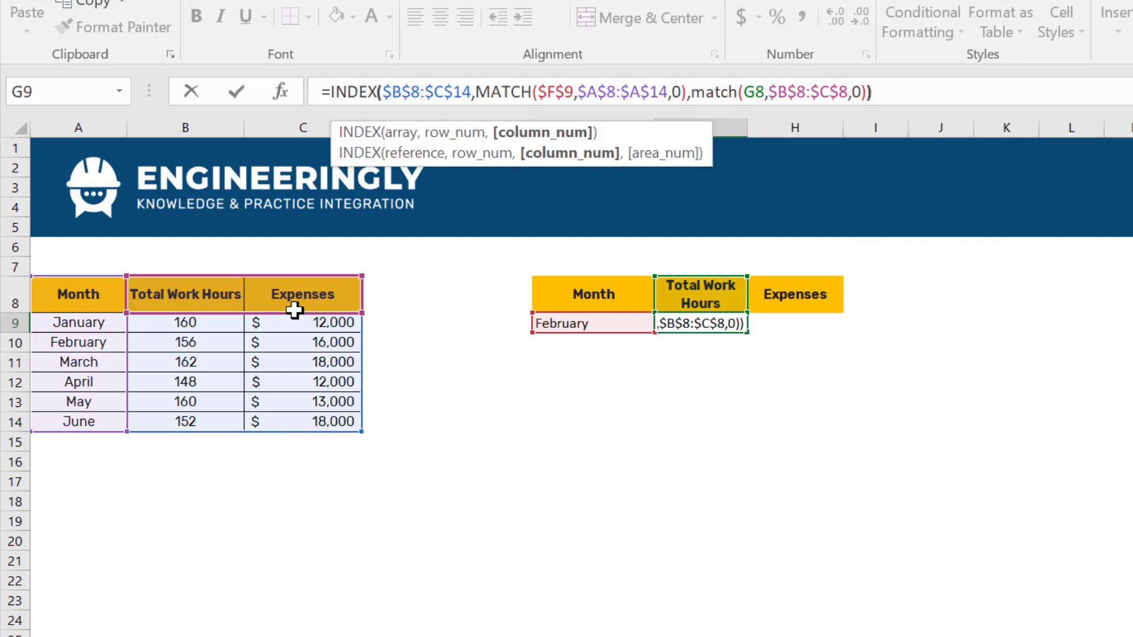
key(Return)
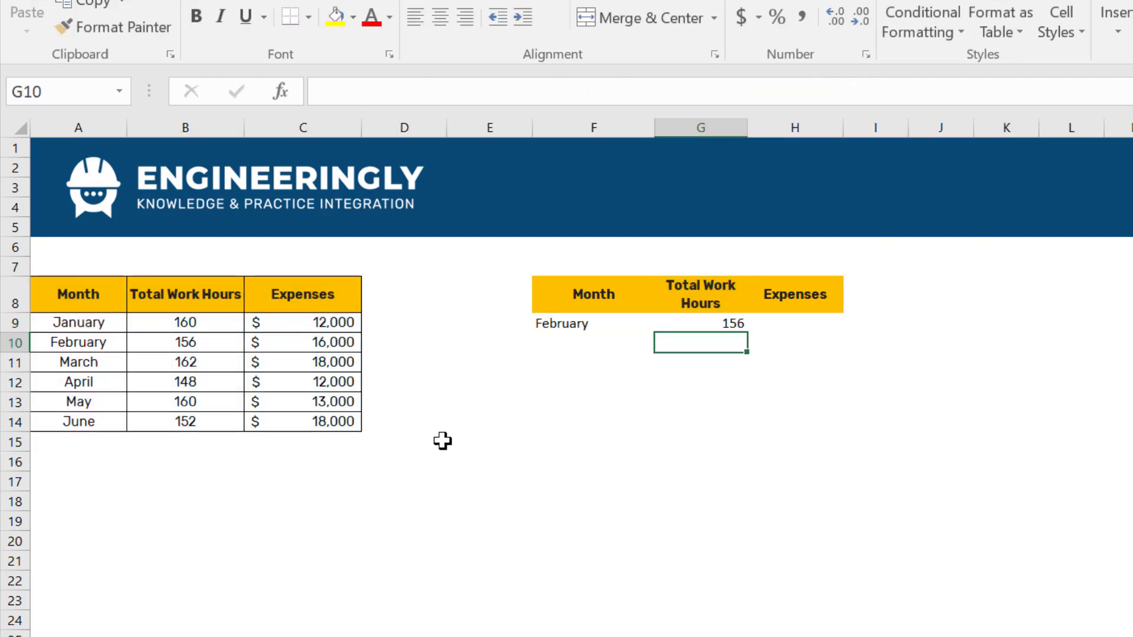
Step: Copy the INDEX and MATCH formula from G9 across to the Expenses cell H9
double_click(706, 325)
click(626, 400)
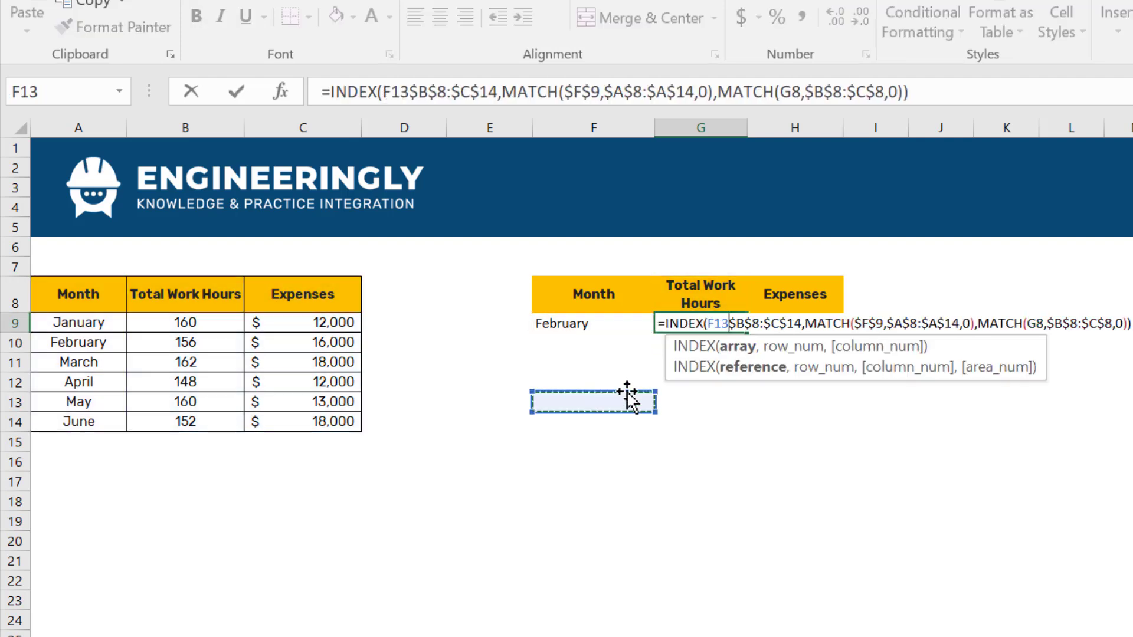
key(Escape)
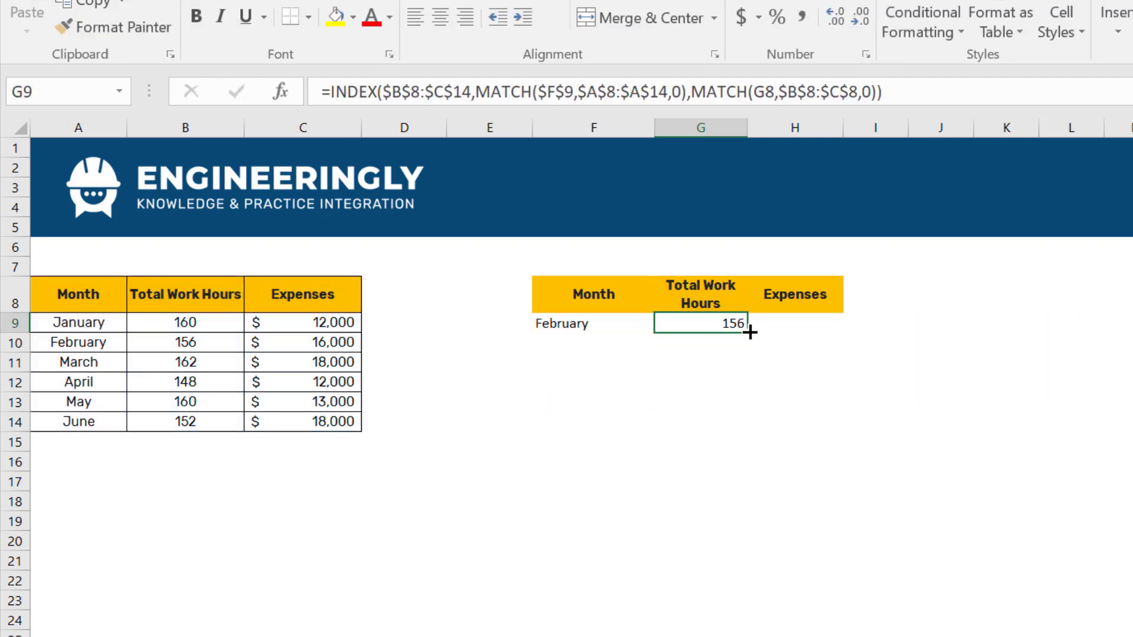
drag(746, 332, 811, 337)
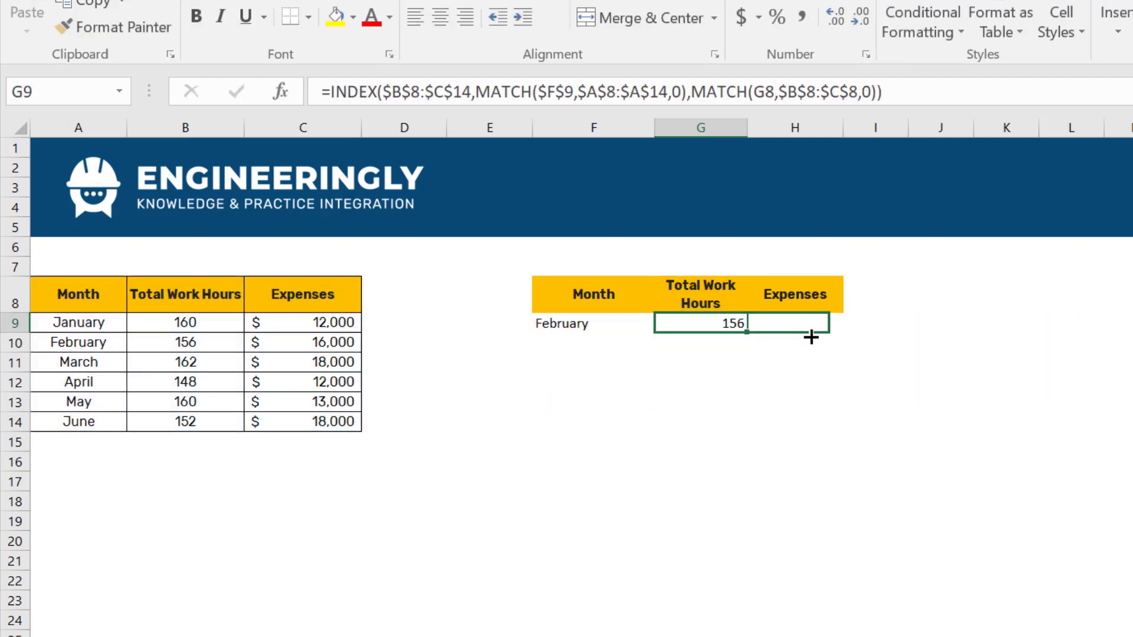
click(805, 381)
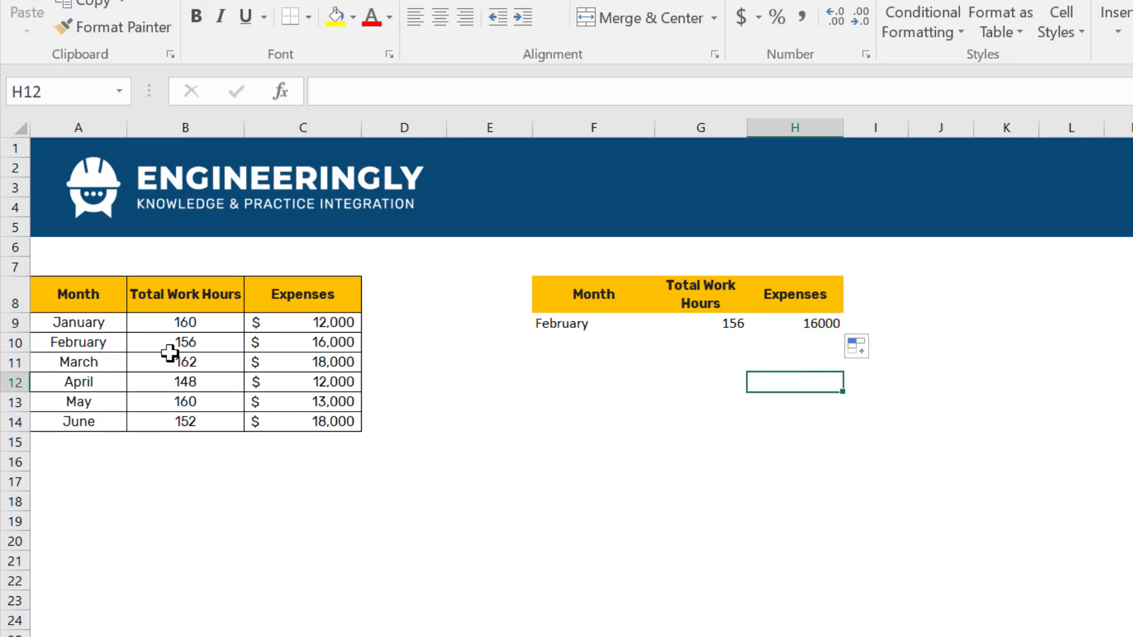
Step: Test the lookup by setting the month in F9 to June
click(577, 331)
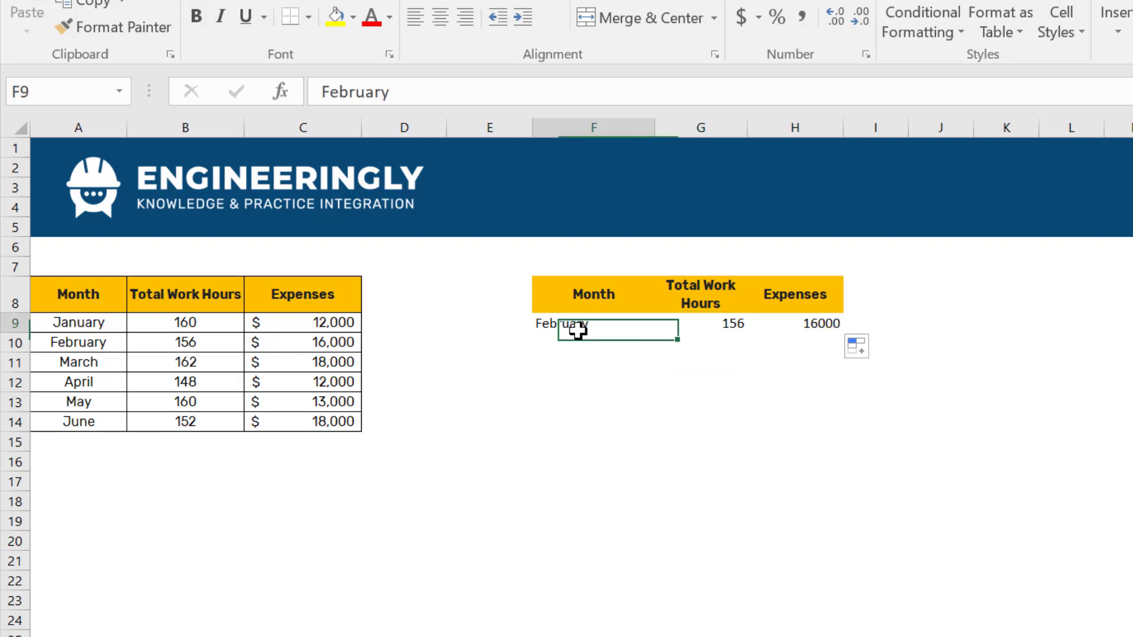
text(June)
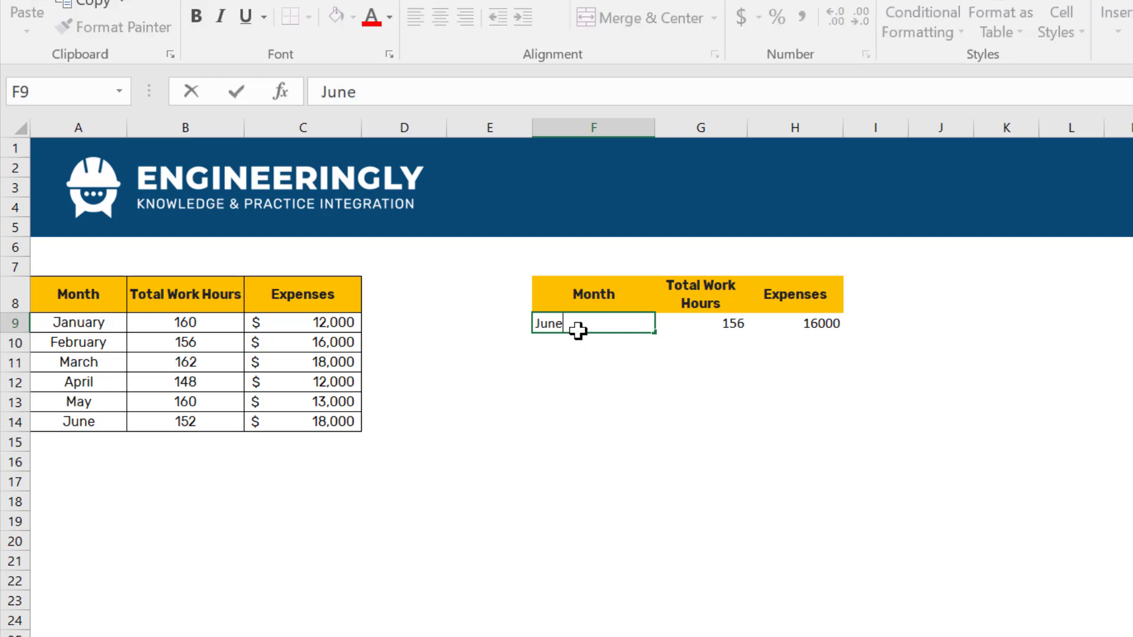
key(Return)
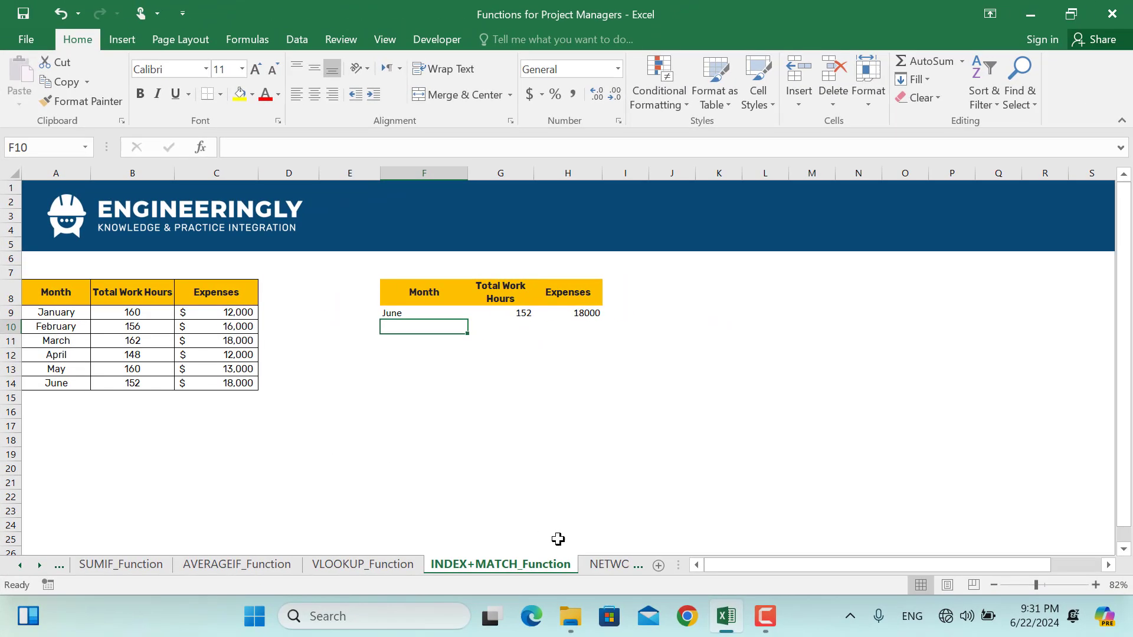
Step: On the NETWORKDAYS_Function sheet, start a NETWORKDAYS.INTL formula in the Total Working Days cell F9 for Task 1
click(605, 567)
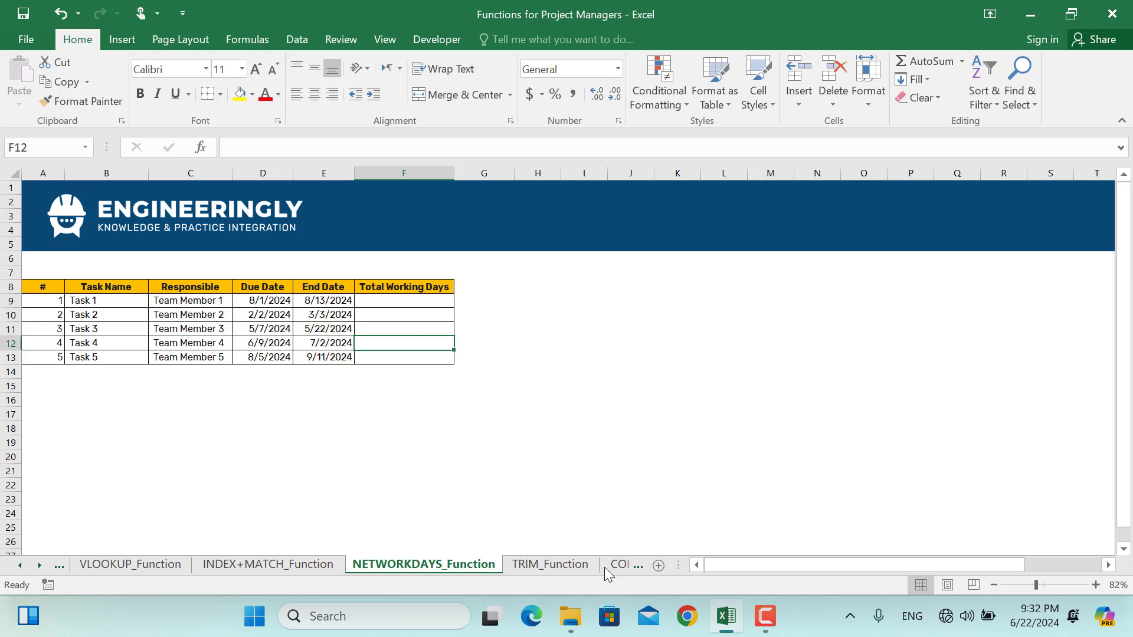
key(Up)
key(Up)
key(Up)
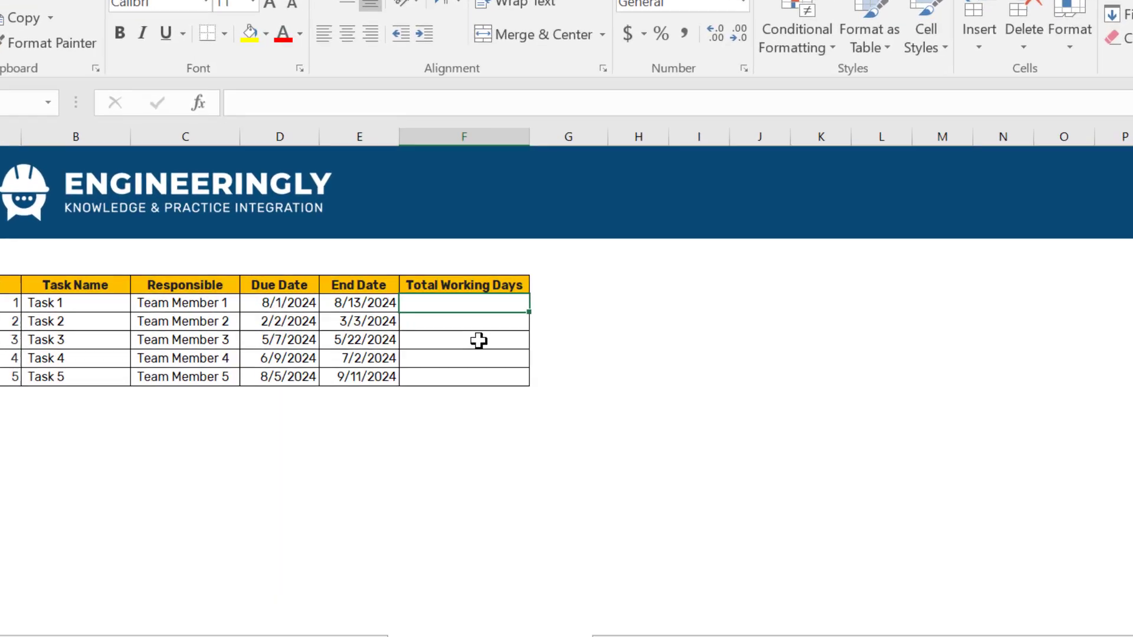
text(=netwe)
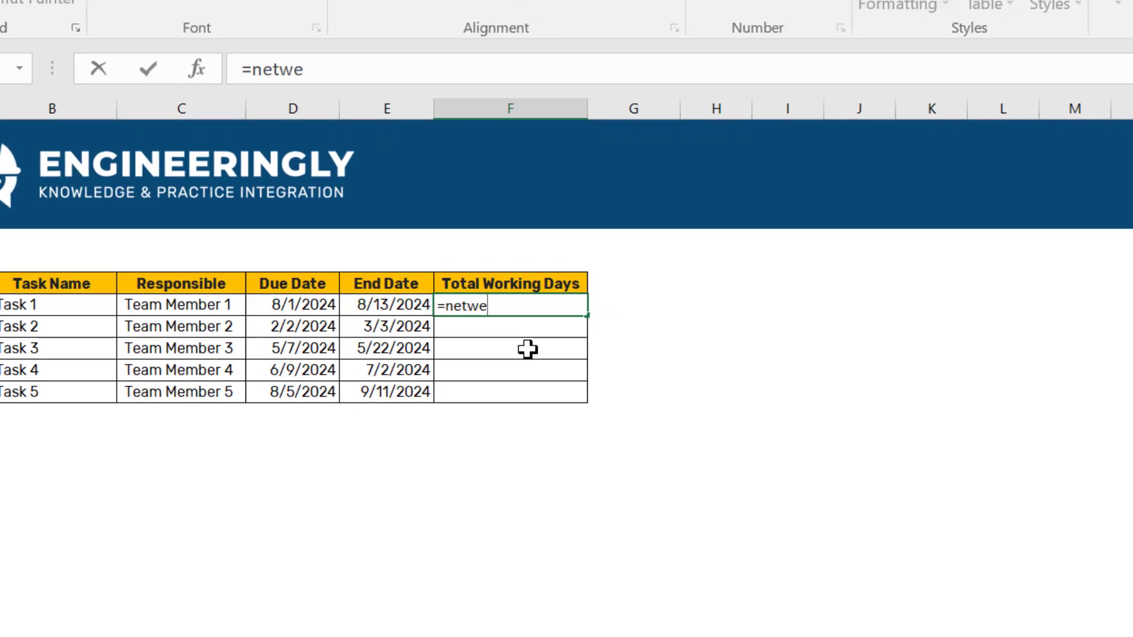
key(BackSpace)
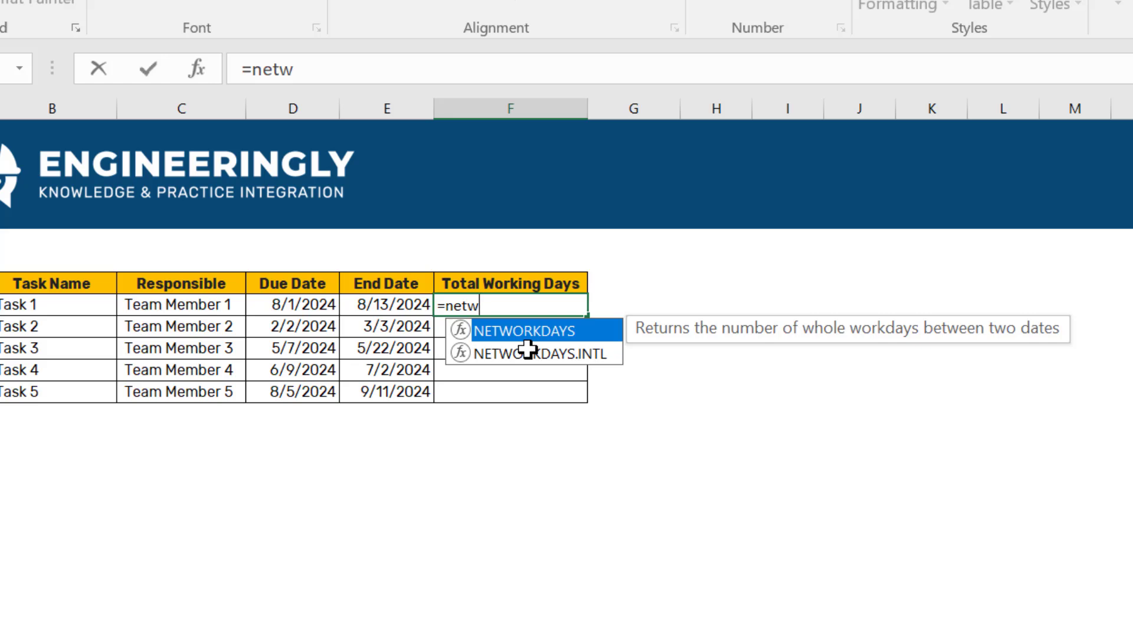
double_click(561, 354)
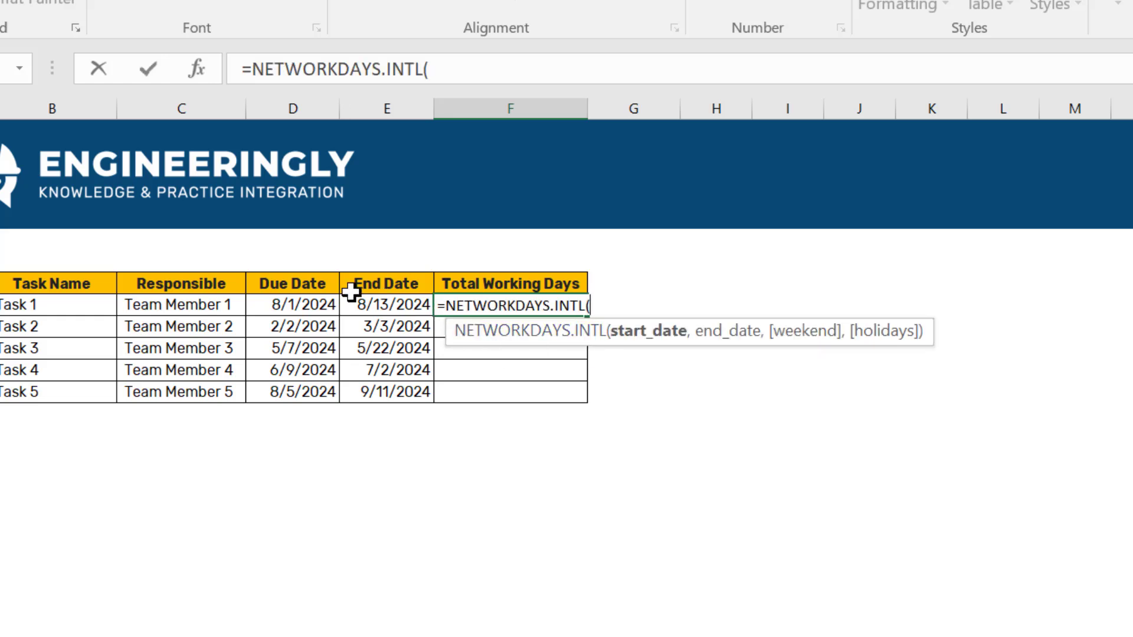
Step: Complete the NETWORKDAYS.INTL formula with start date D9, end date E9 and weekend option 1 (Saturday, Sunday)
click(301, 302)
text(,)
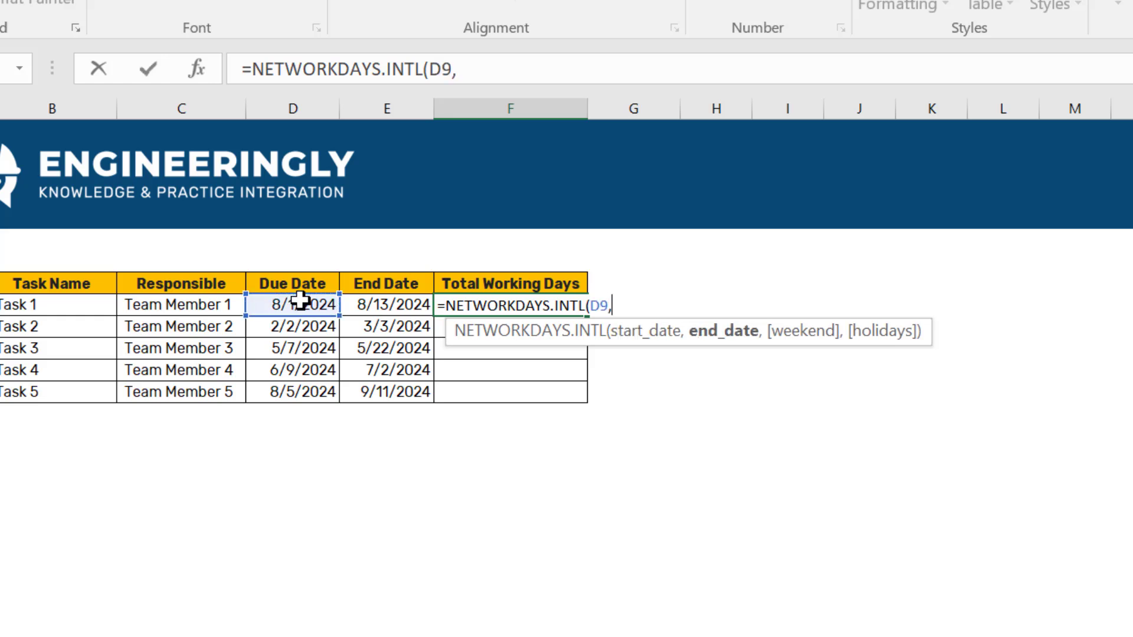
click(402, 305)
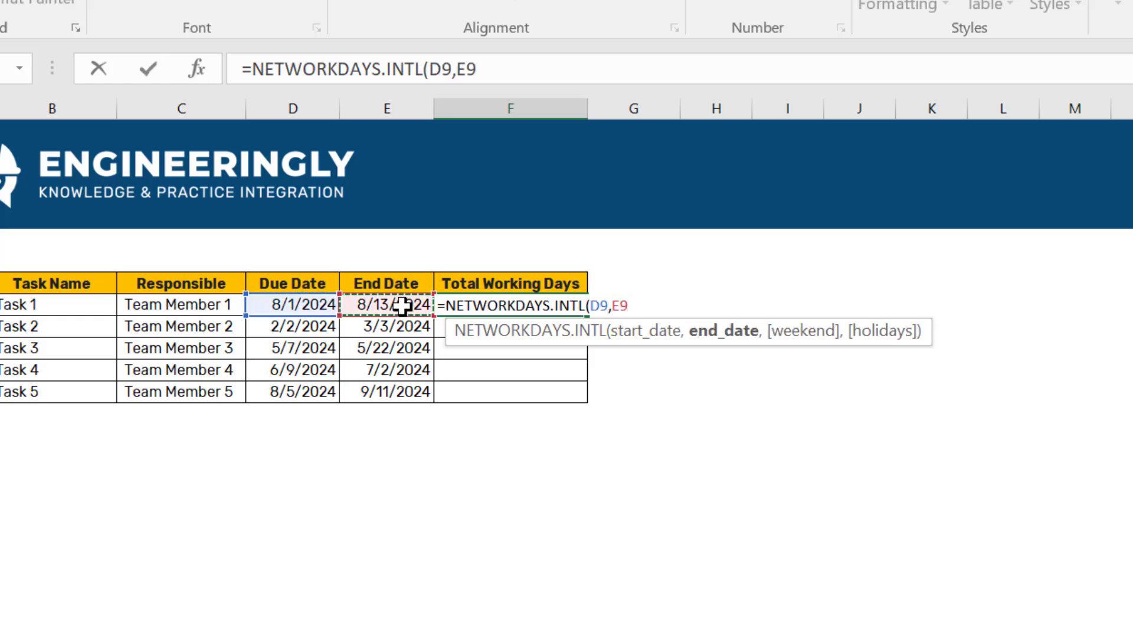
text(,)
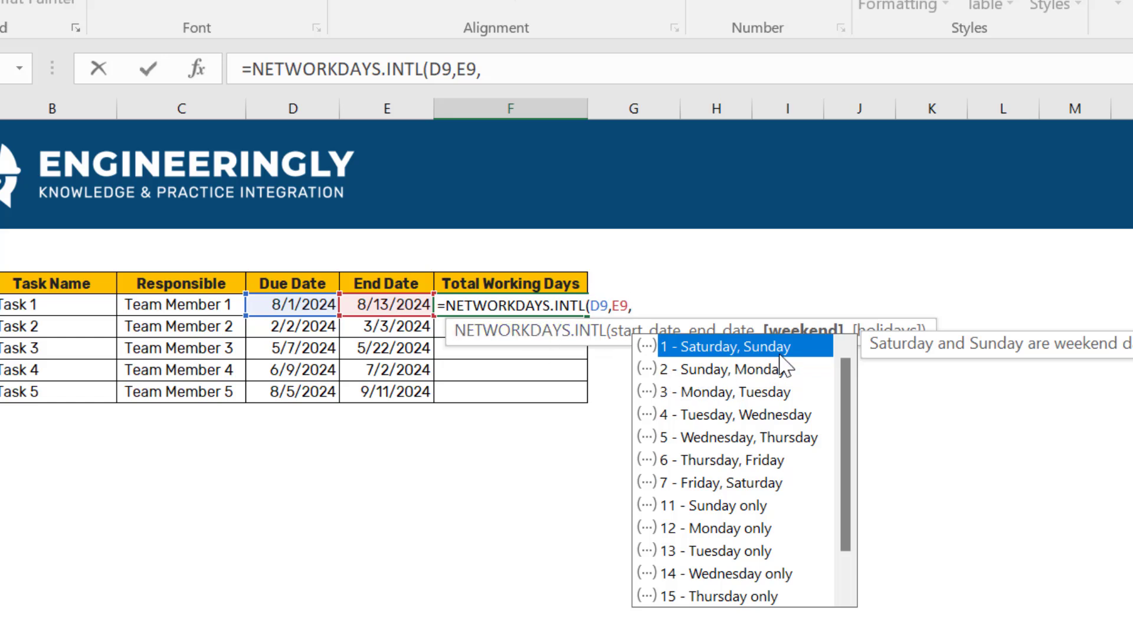
text(1)
key(ctrl+Return)
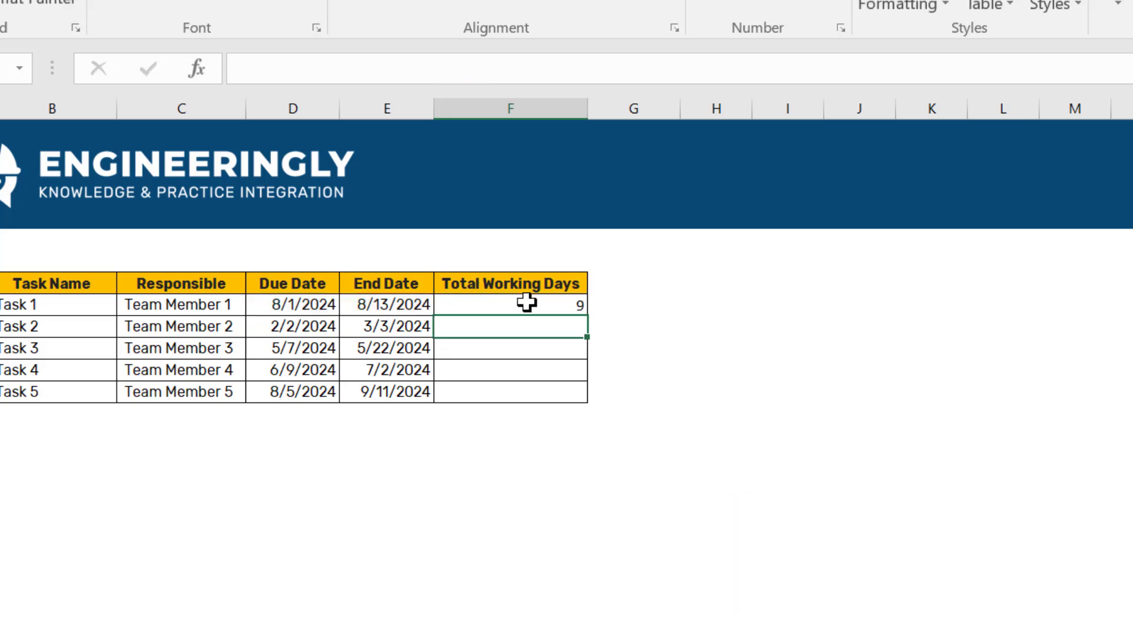
Step: Fill the NETWORKDAYS.INTL formula from F9 down the Total Working Days column to Task 5
double_click(526, 302)
key(ctrl+Return)
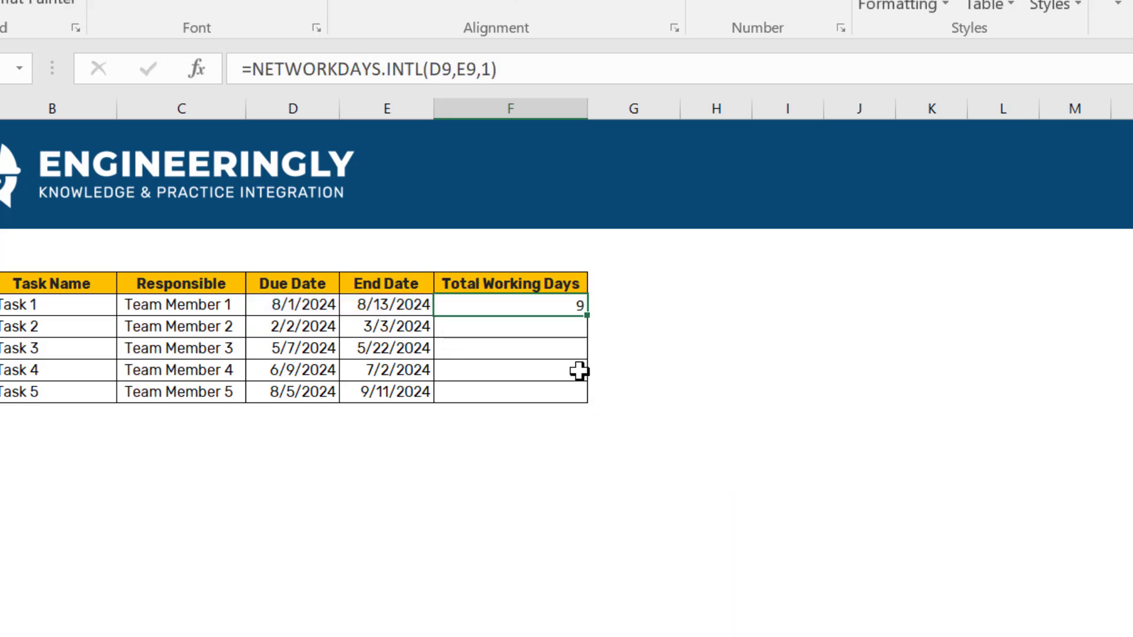
drag(587, 316, 584, 399)
click(361, 390)
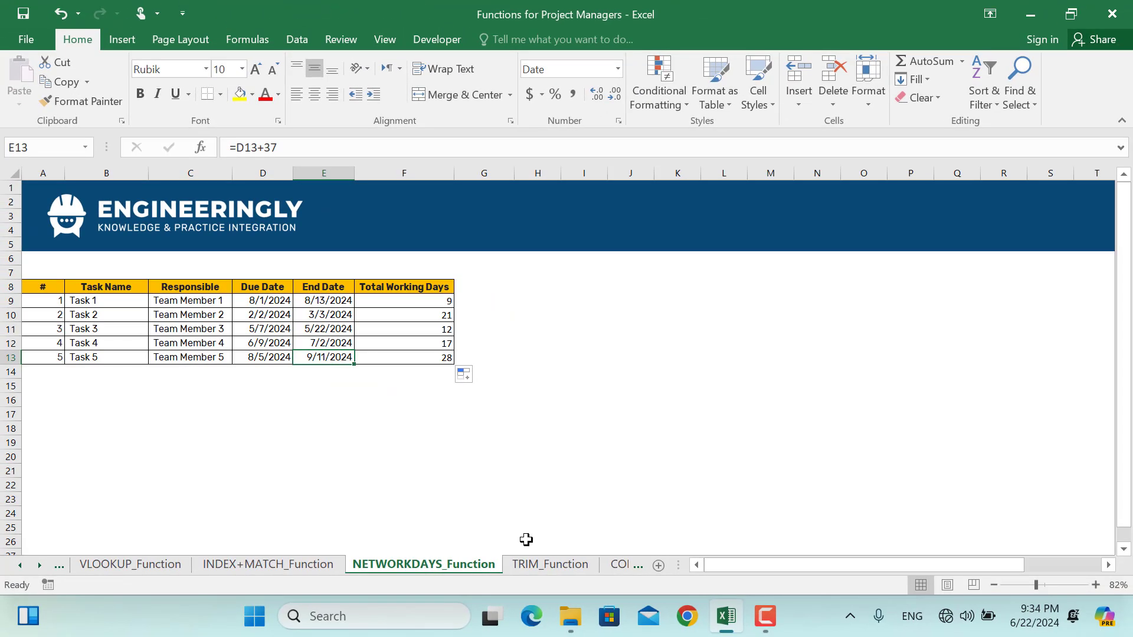
Step: On the TRIM_Function sheet, enter =TRIM(A9) in Cleaned Data cell B9 and fill it down to B13
click(557, 591)
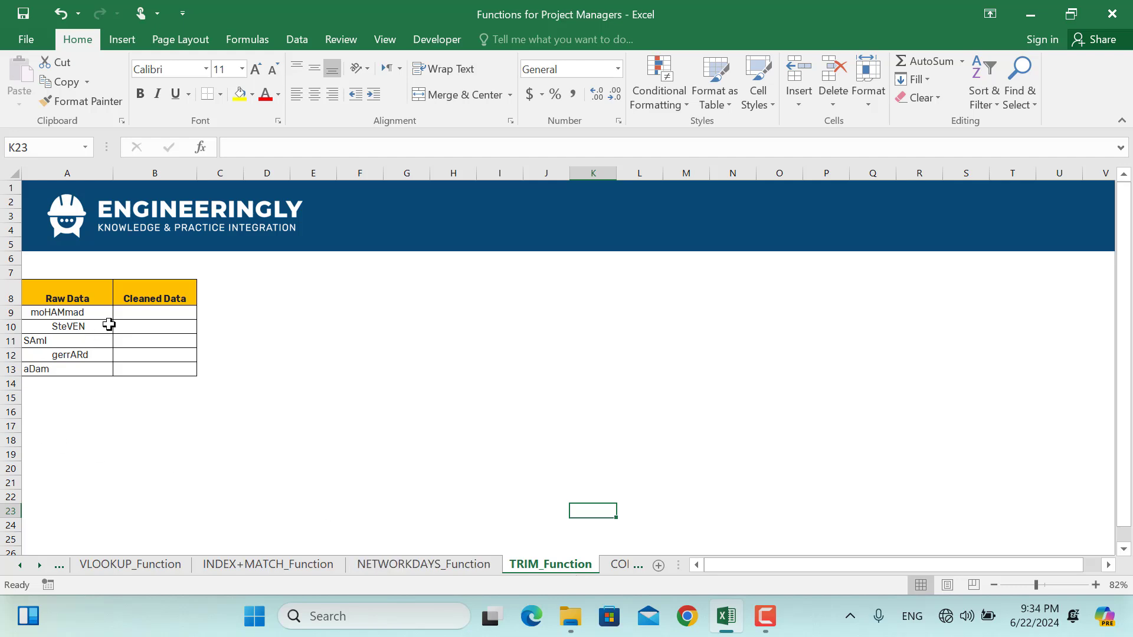
click(54, 313)
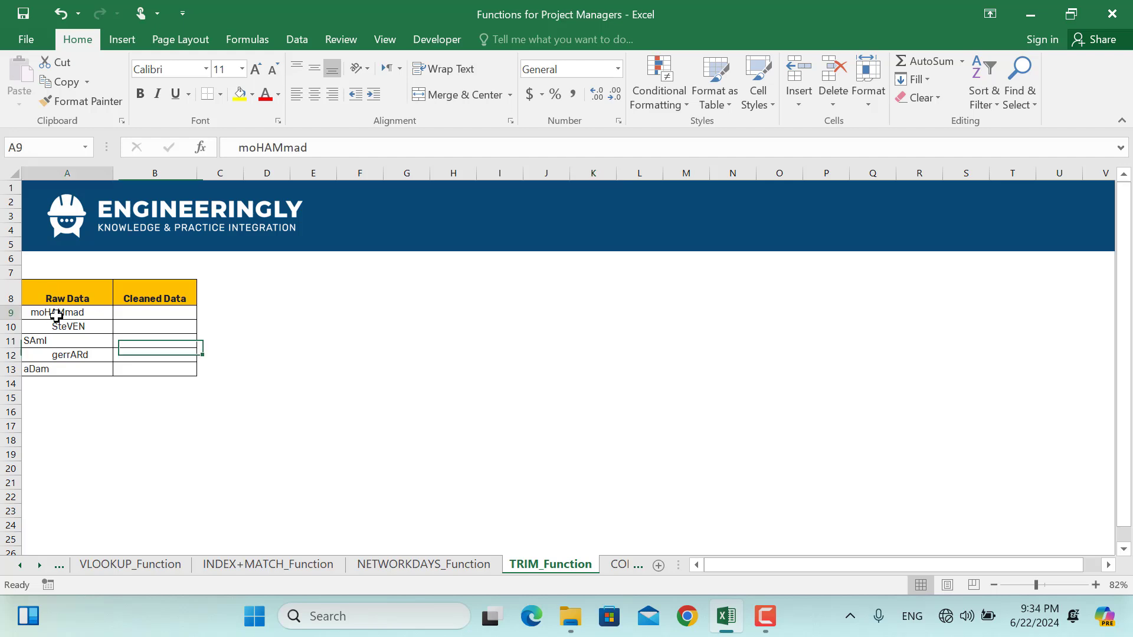
click(234, 147)
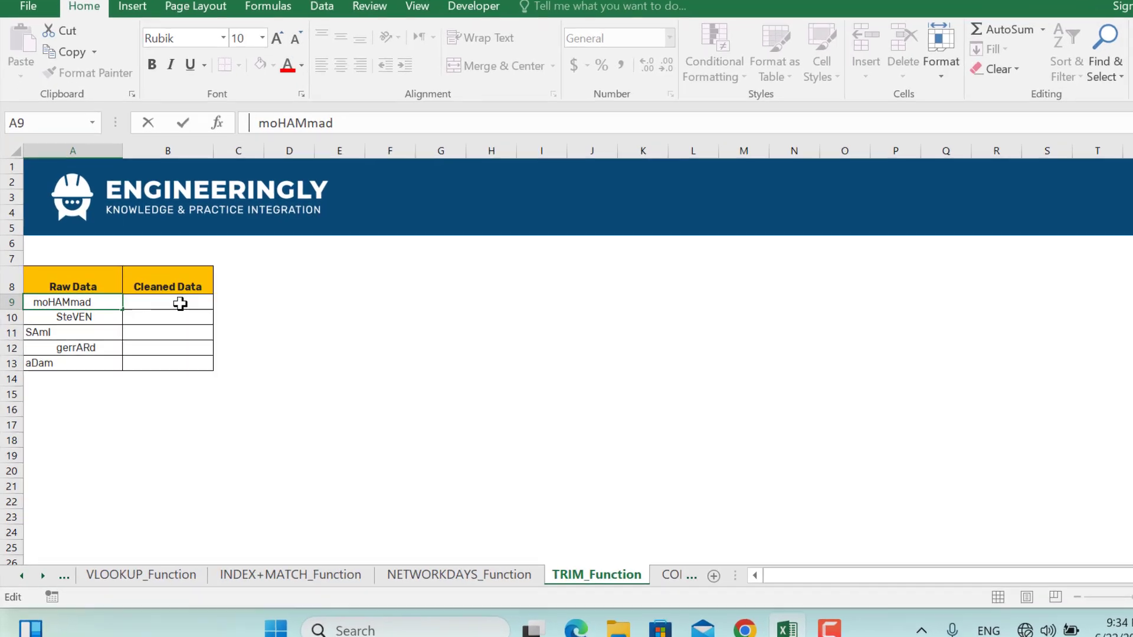
click(165, 312)
text(=t)
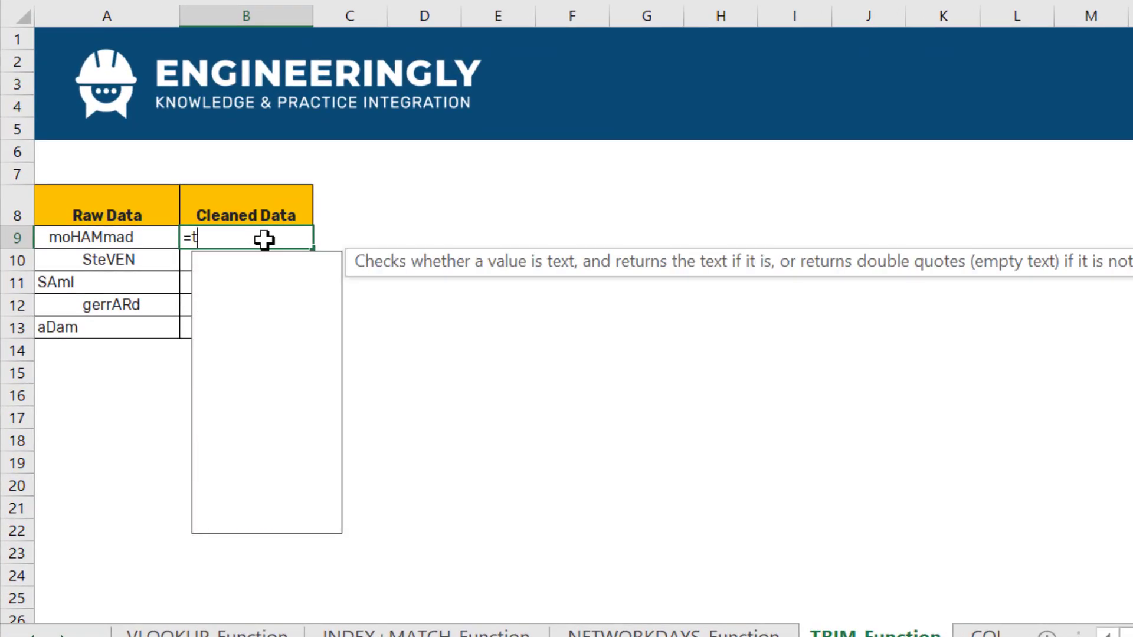
text(rim()
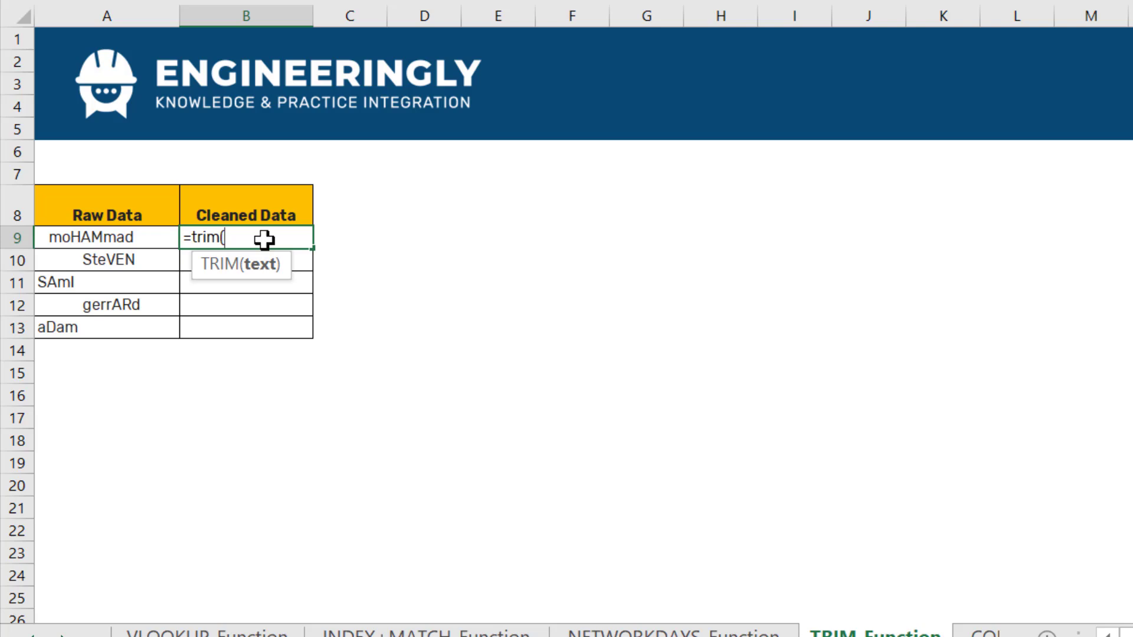
click(138, 239)
key(Return)
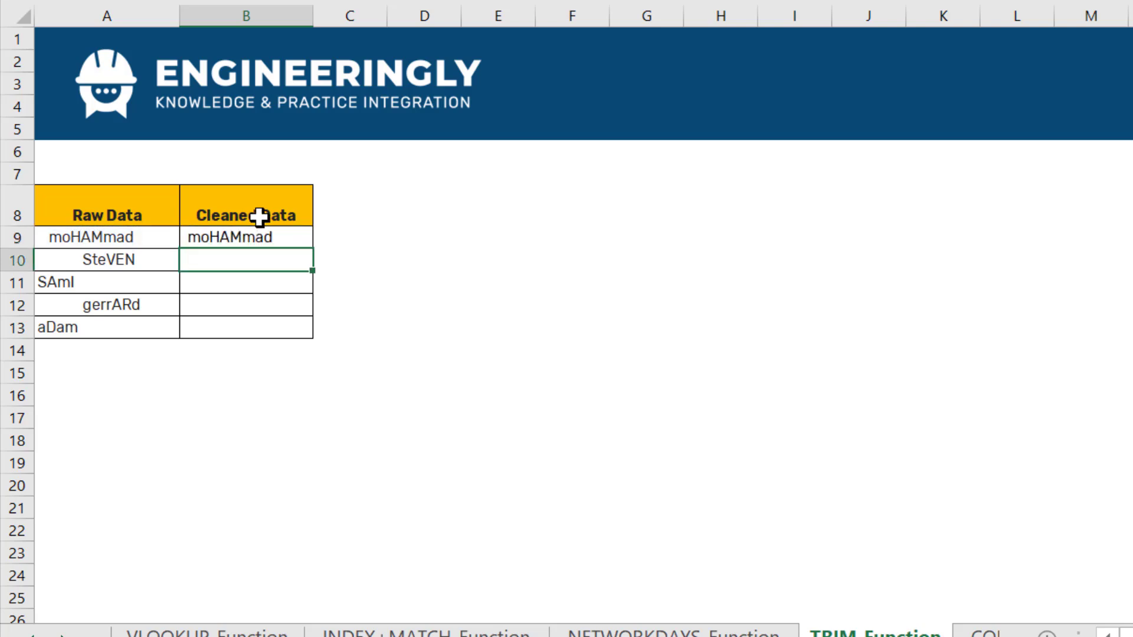
click(269, 236)
drag(315, 250, 300, 333)
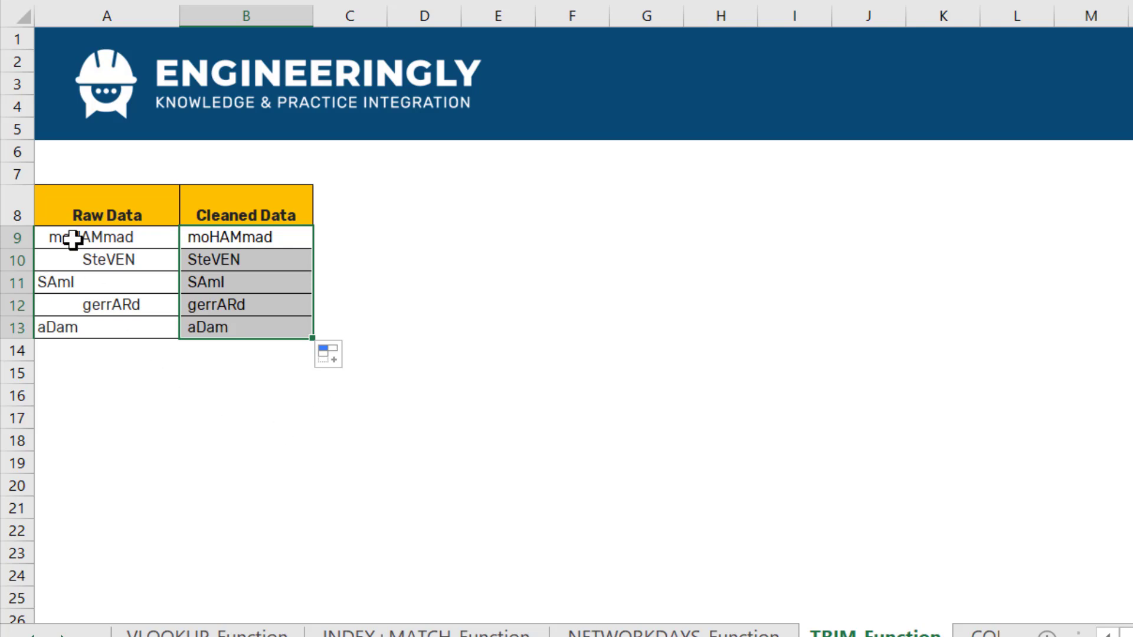
Step: Enter =PROPER(B9) in C9, beside the Cleaned Data column, and fill it down to C13
click(342, 240)
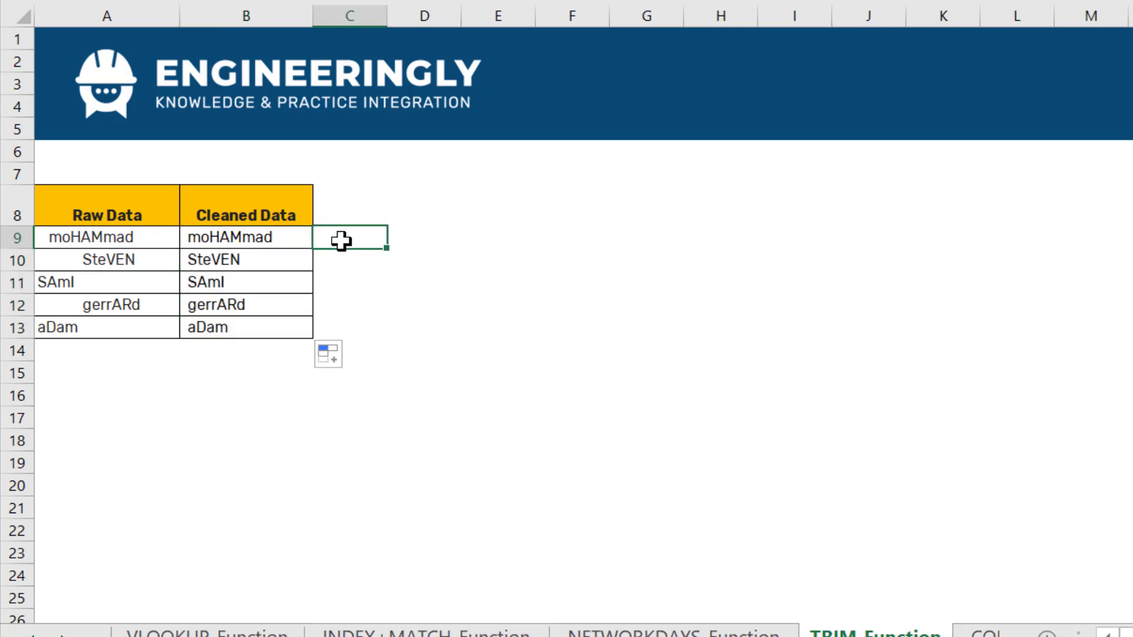
text(=prop)
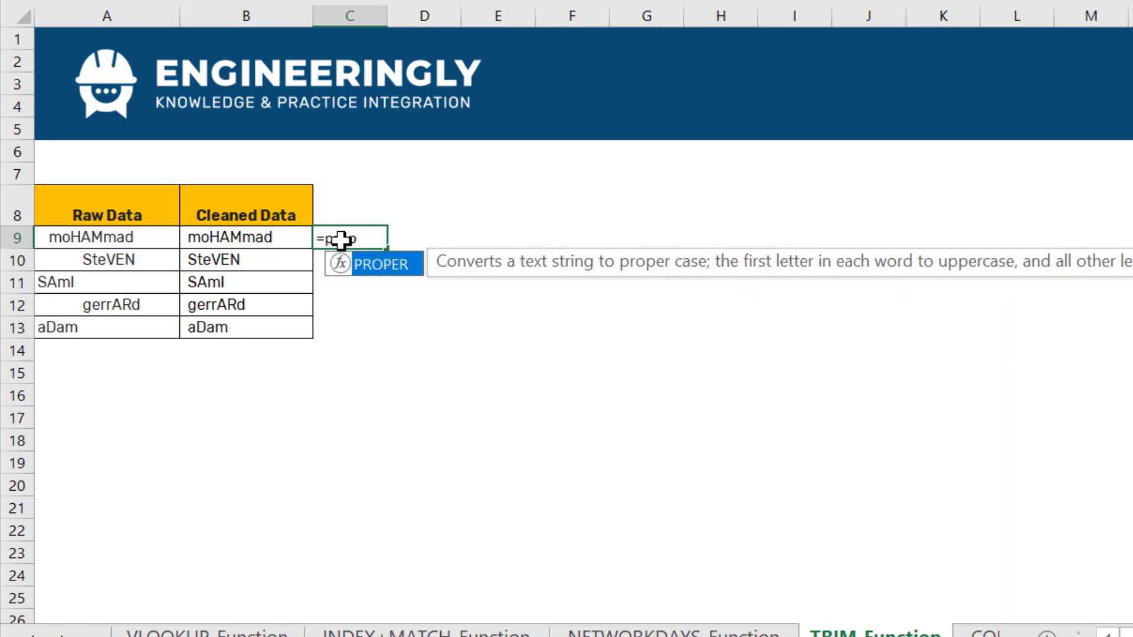
double_click(381, 266)
click(235, 239)
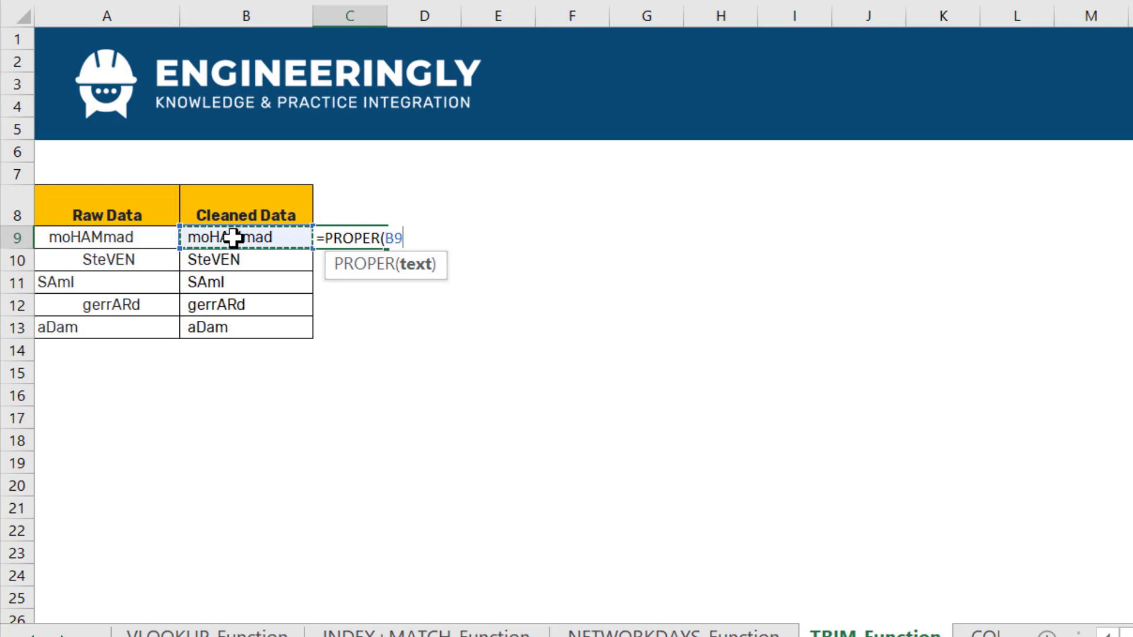
key(Return)
click(363, 239)
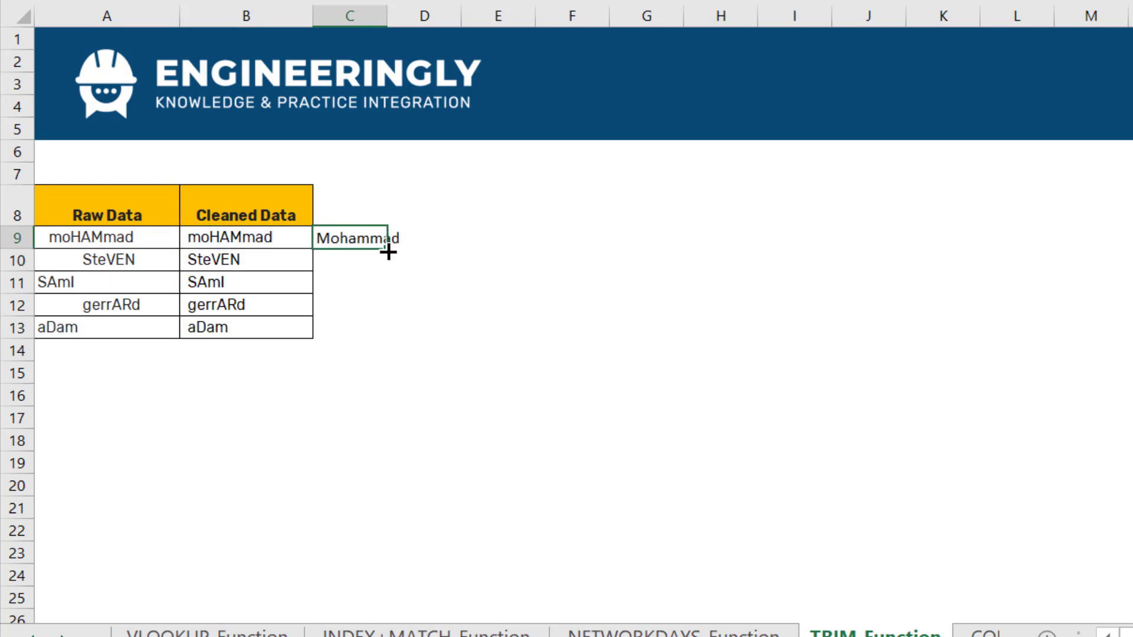
double_click(388, 252)
click(360, 372)
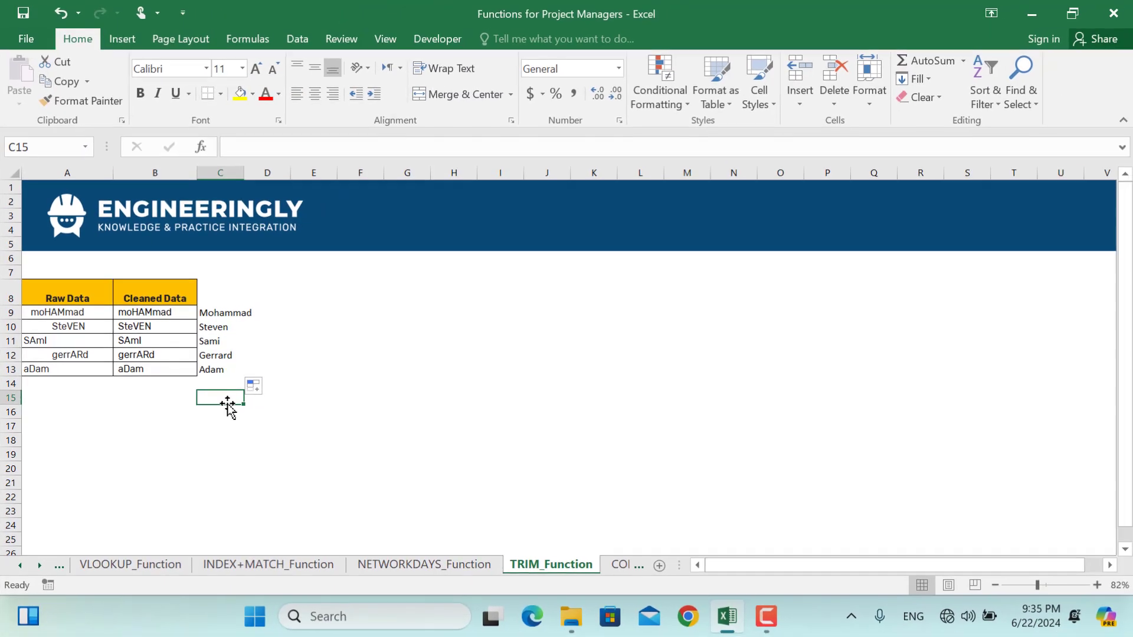
Step: On the CONCATENATE_Function sheet, enter =CONCATENATE(A9," ",B9) in Full Name cell C9 and fill it down to C13
click(387, 565)
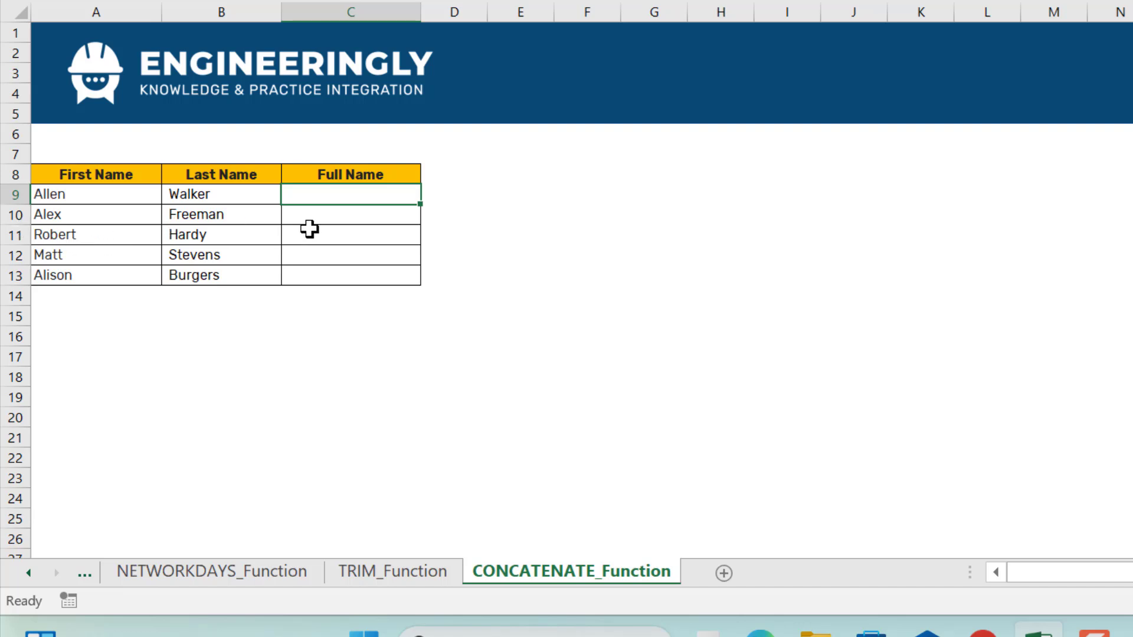
text(=conca)
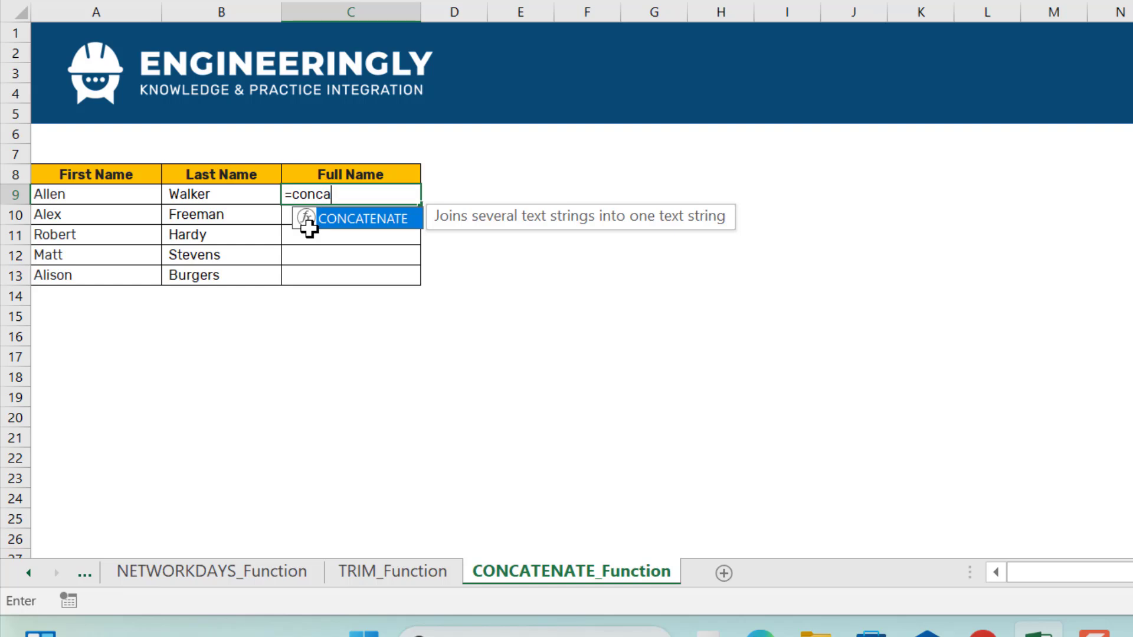
double_click(345, 219)
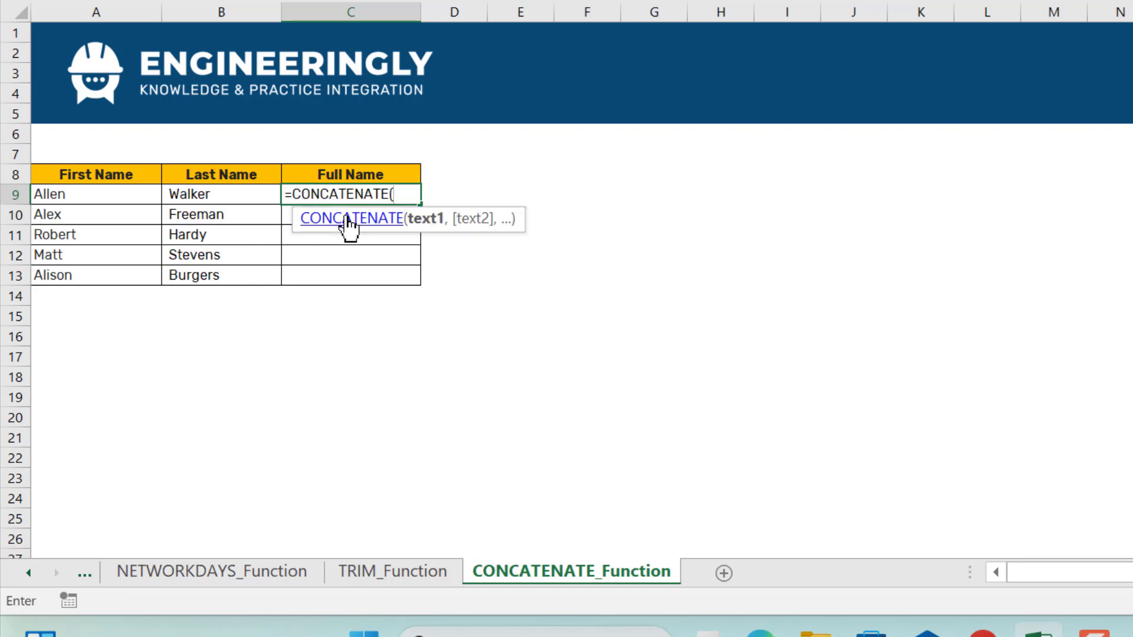
click(115, 195)
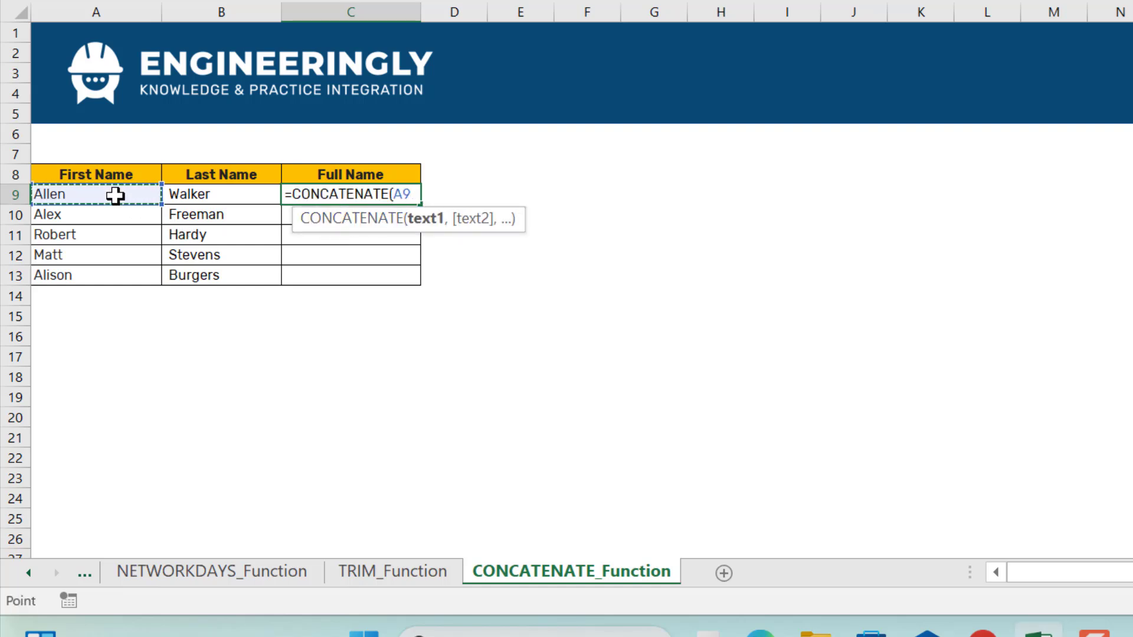
text(,)
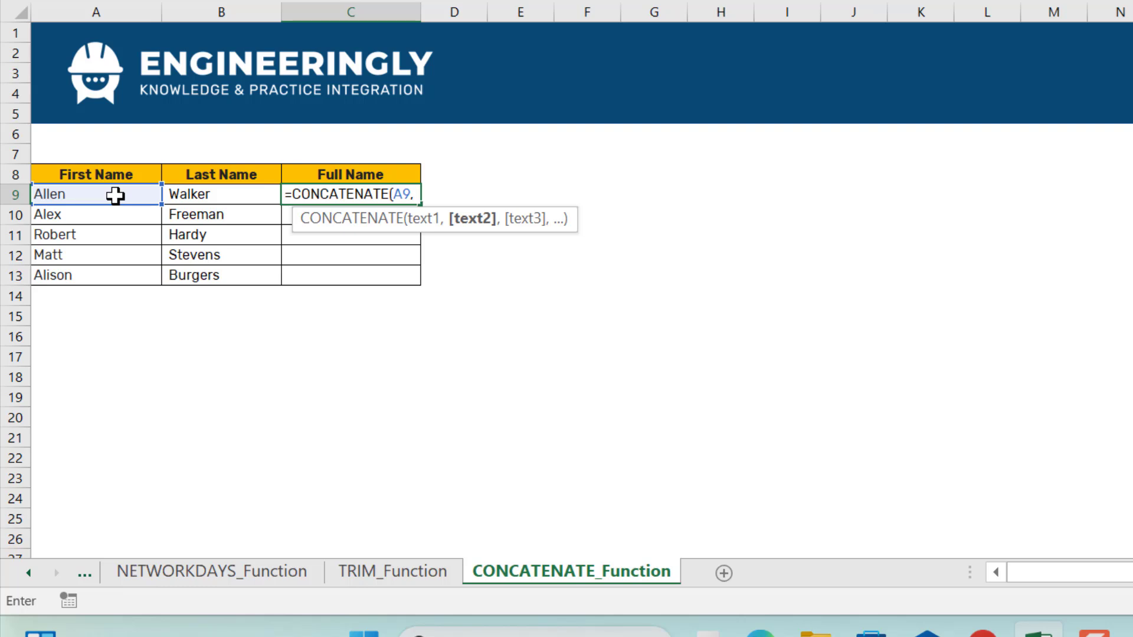
text(" ",)
click(232, 193)
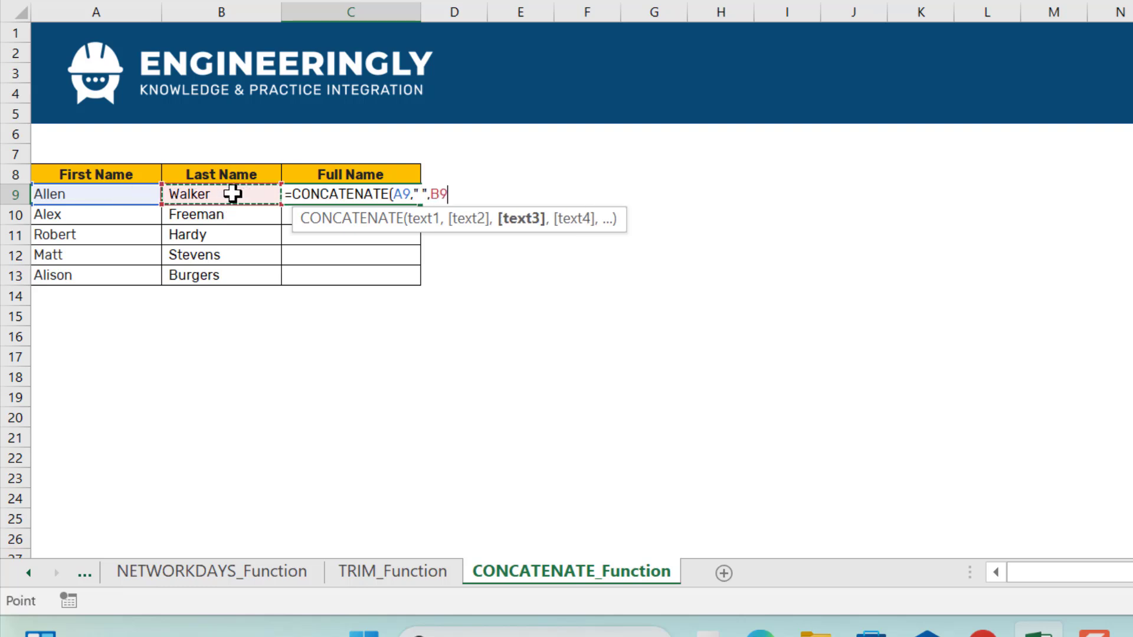
text())
key(Return)
click(337, 194)
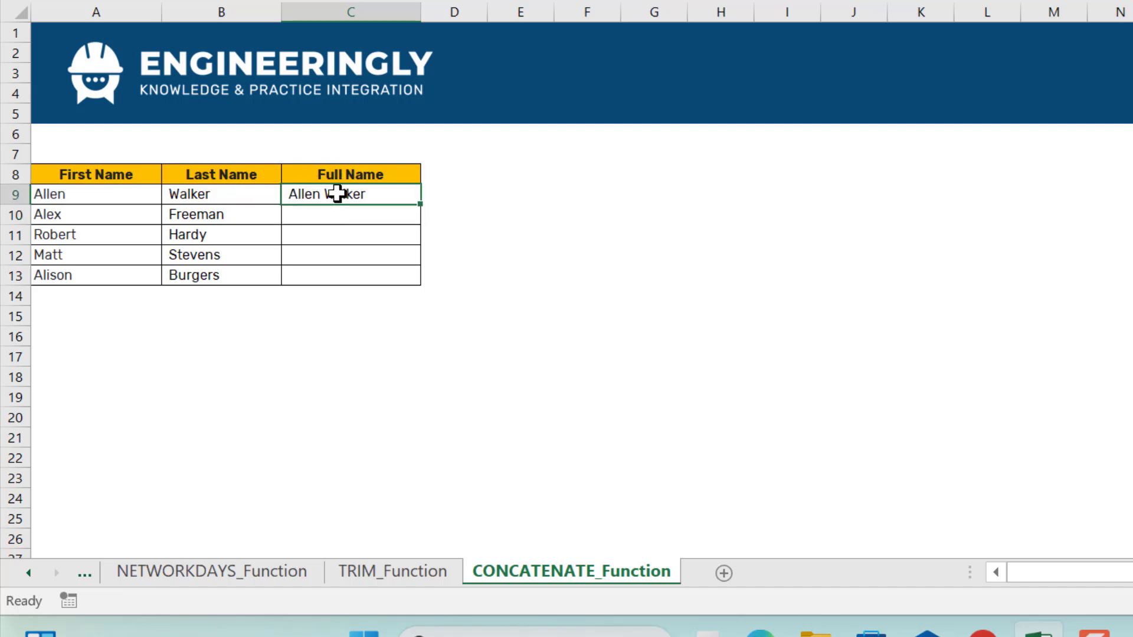
drag(419, 204, 411, 286)
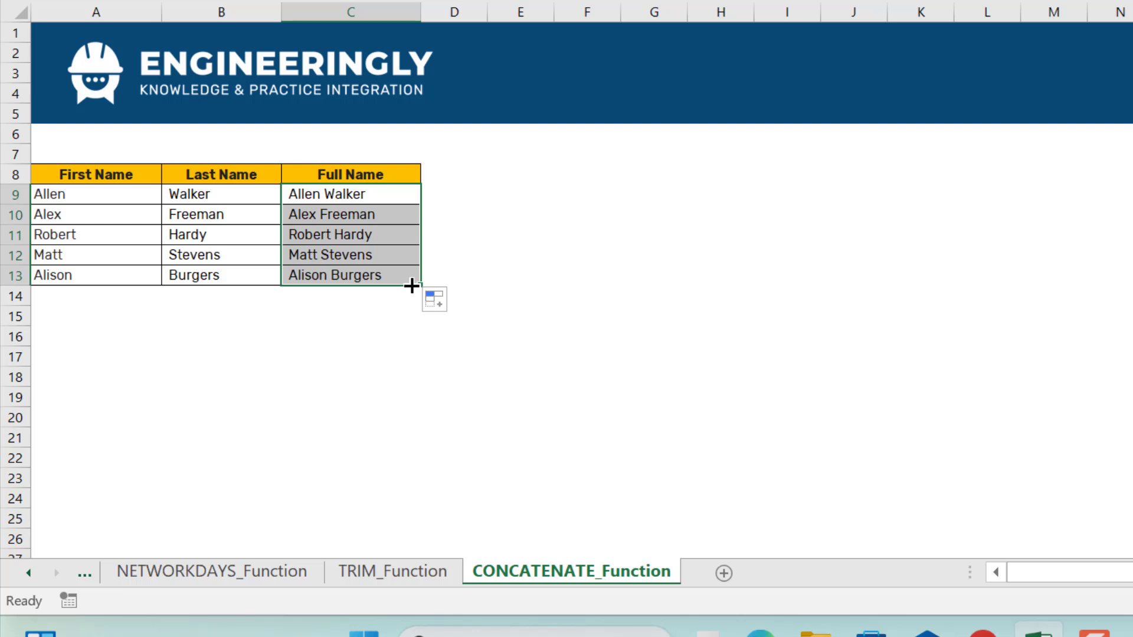